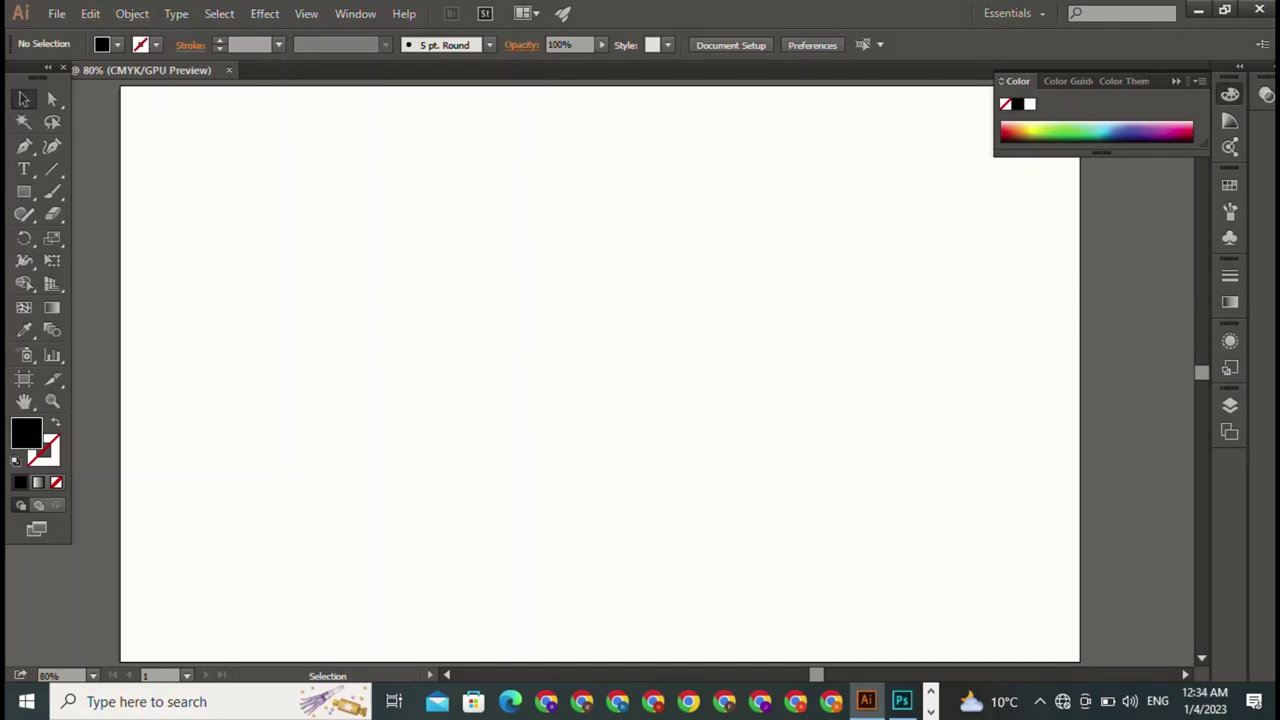
- Add the text BAJWA near the top of the artboard in Home Christmas Regular 60 pt
click(24, 168)
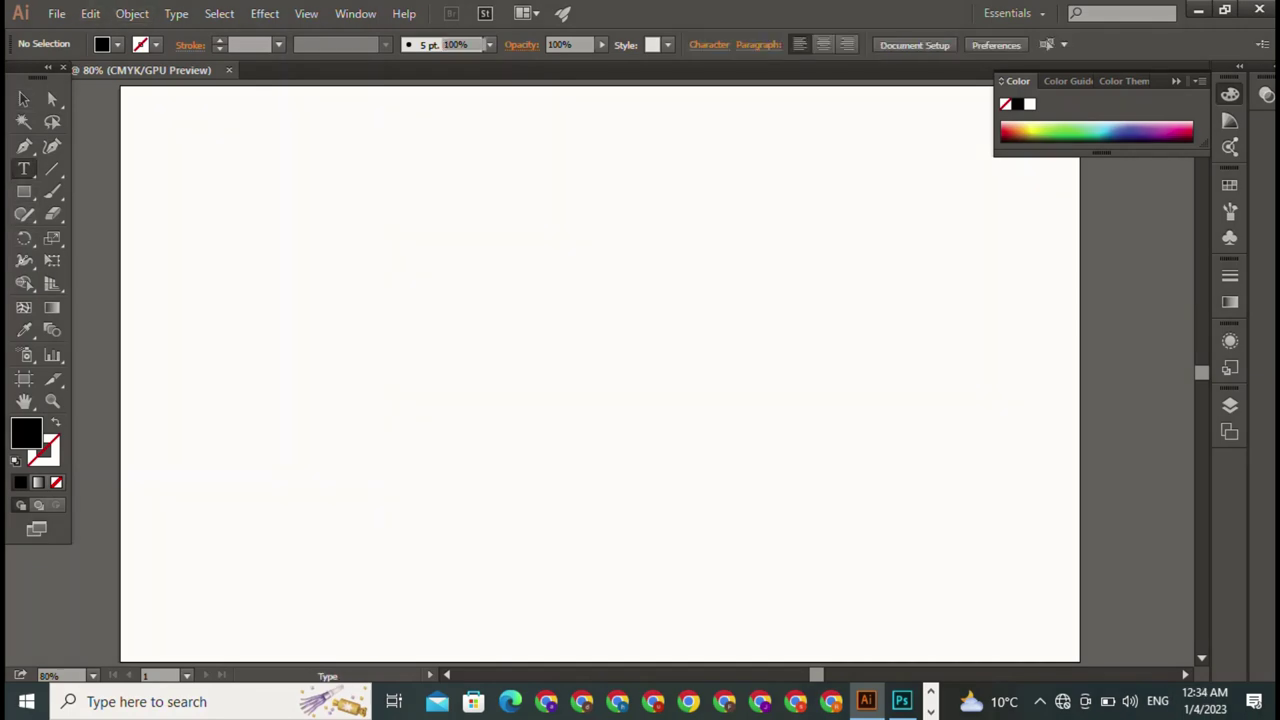
text(B)
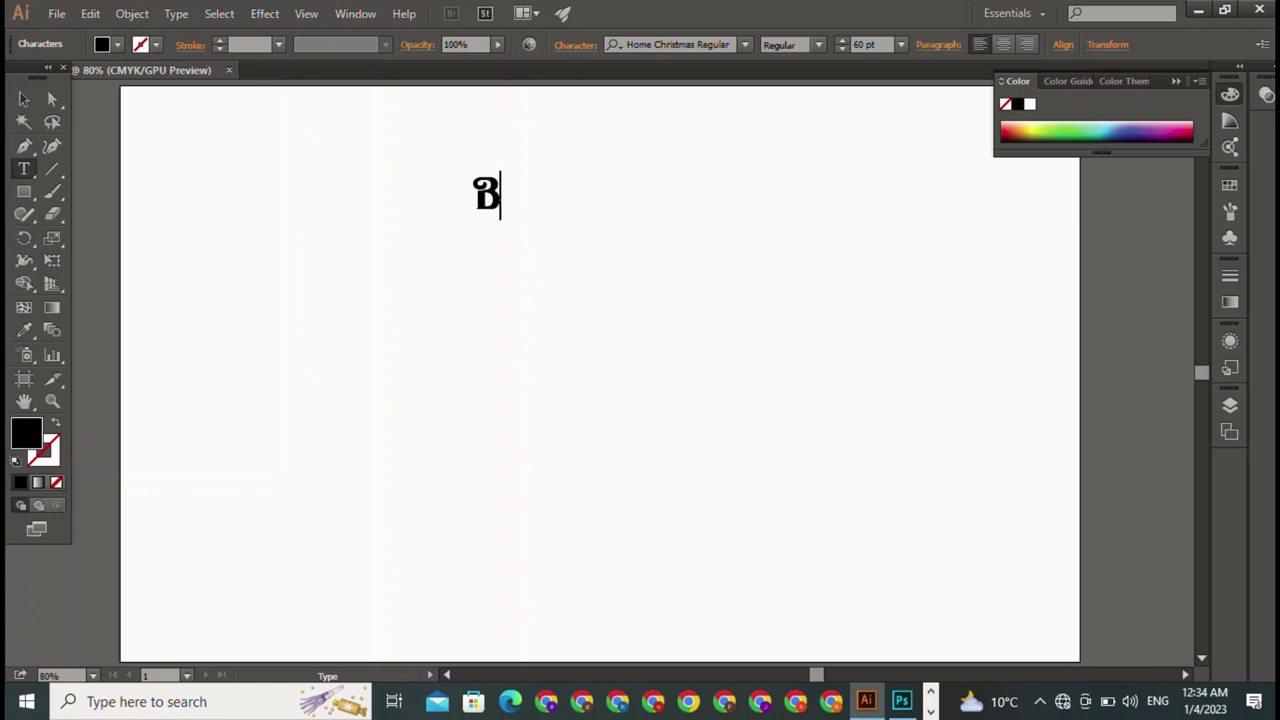
text(AJ)
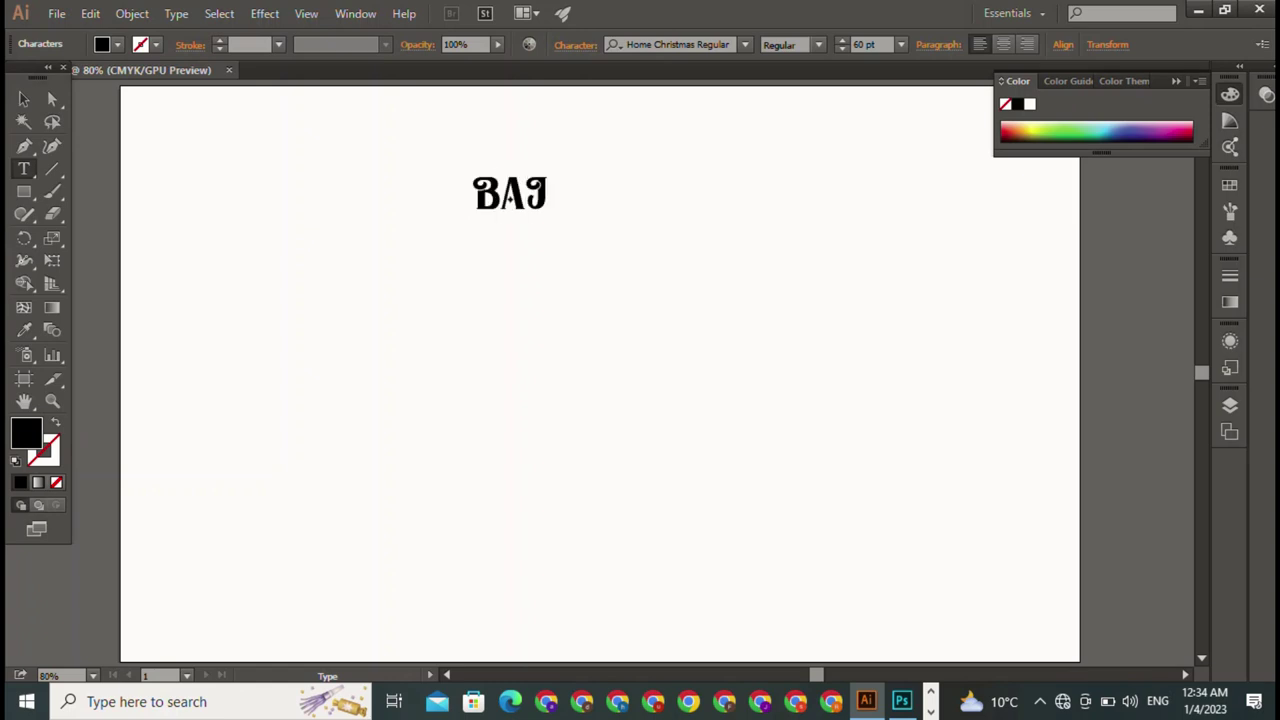
text(WA)
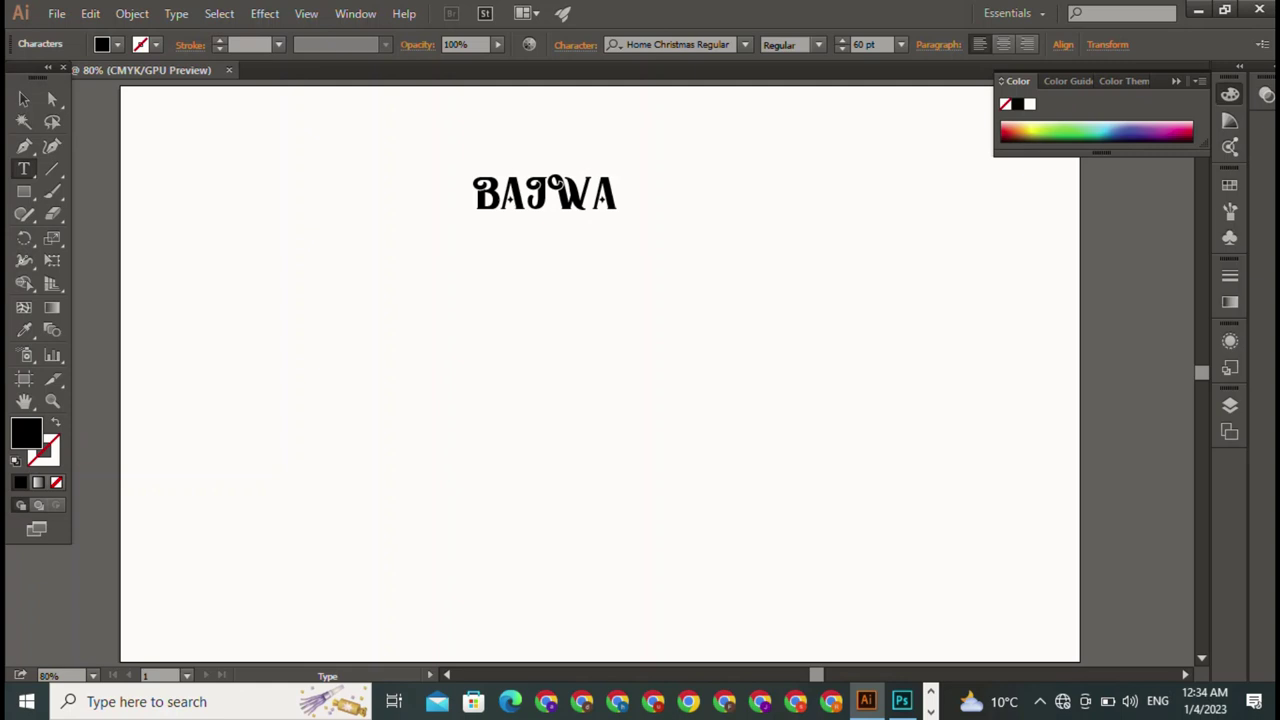
key(Escape)
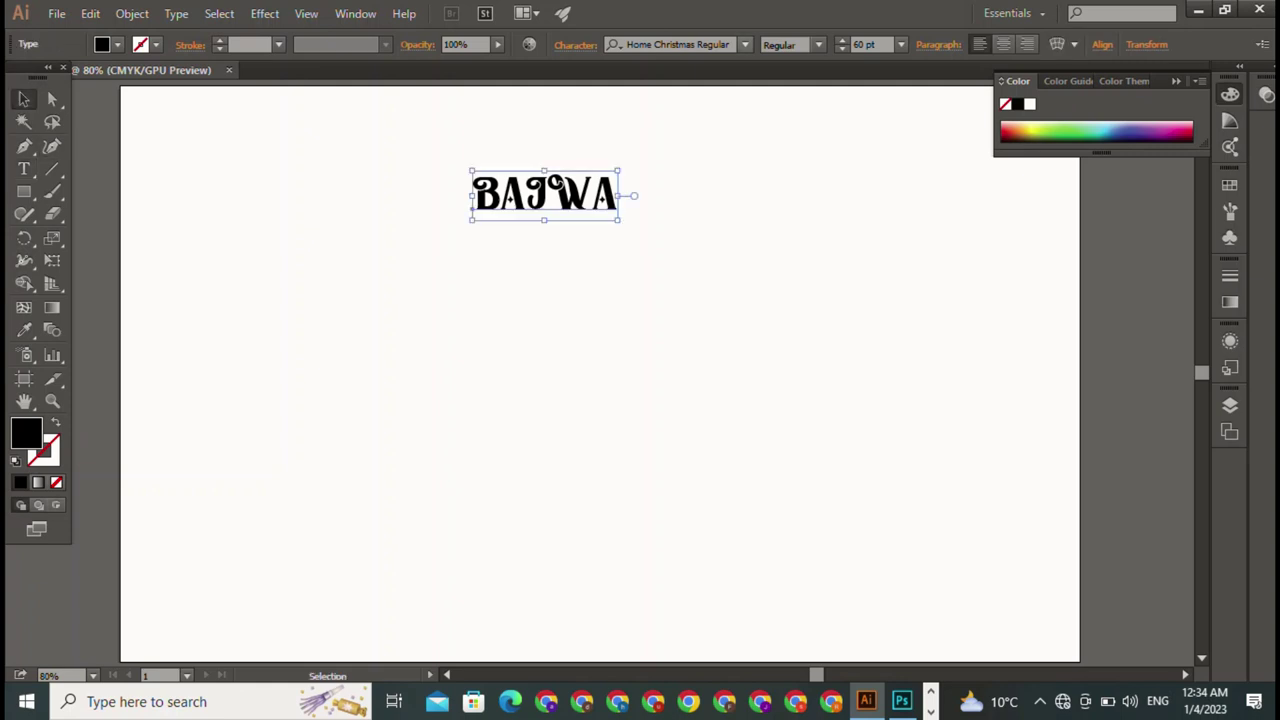
- Change the BAJWA font to Gill Sans MT
click(745, 44)
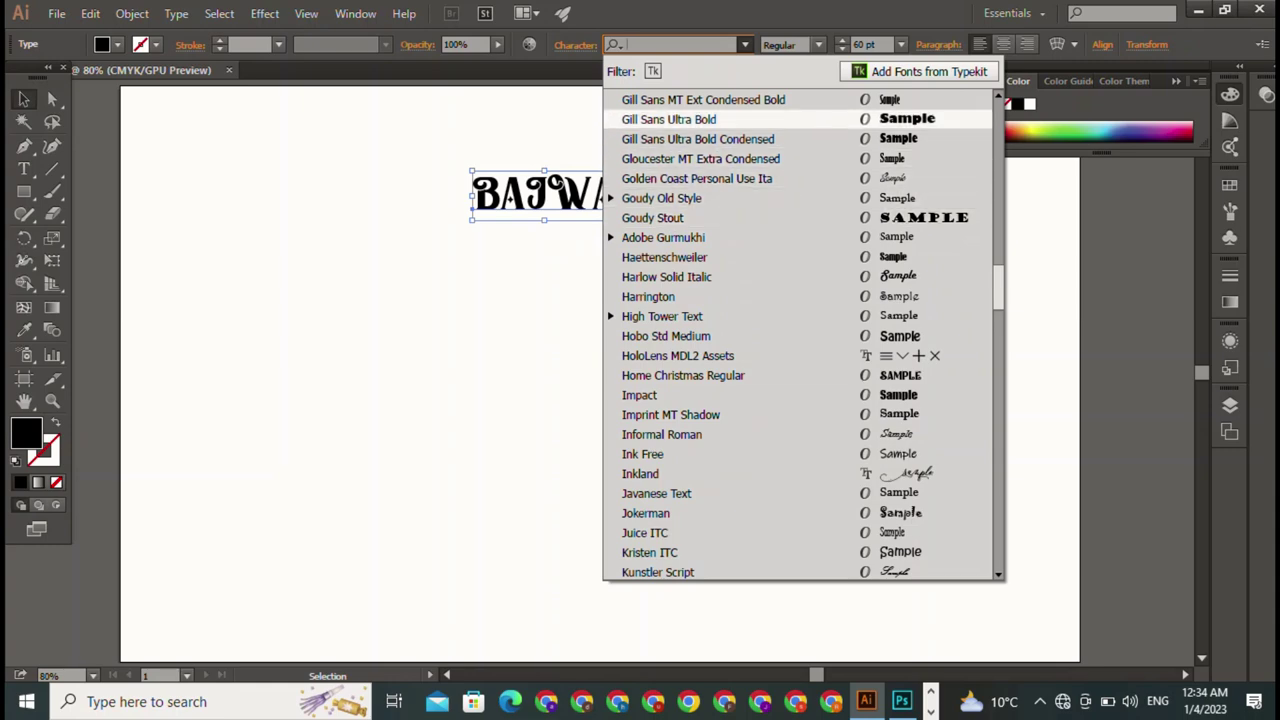
scroll(700, 395, up, 4)
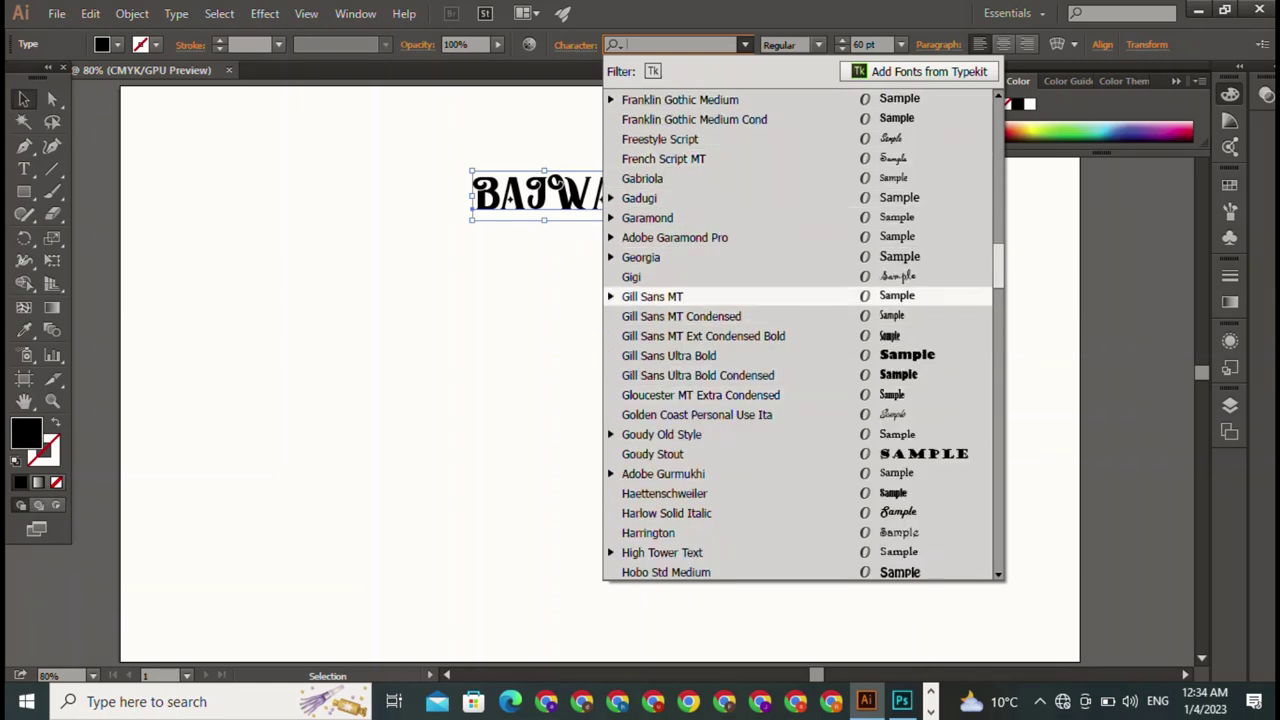
click(655, 296)
- Enlarge BAJWA to about 115.7 pt and move it to the artboard centre
drag(535, 195, 787, 355)
click(787, 355)
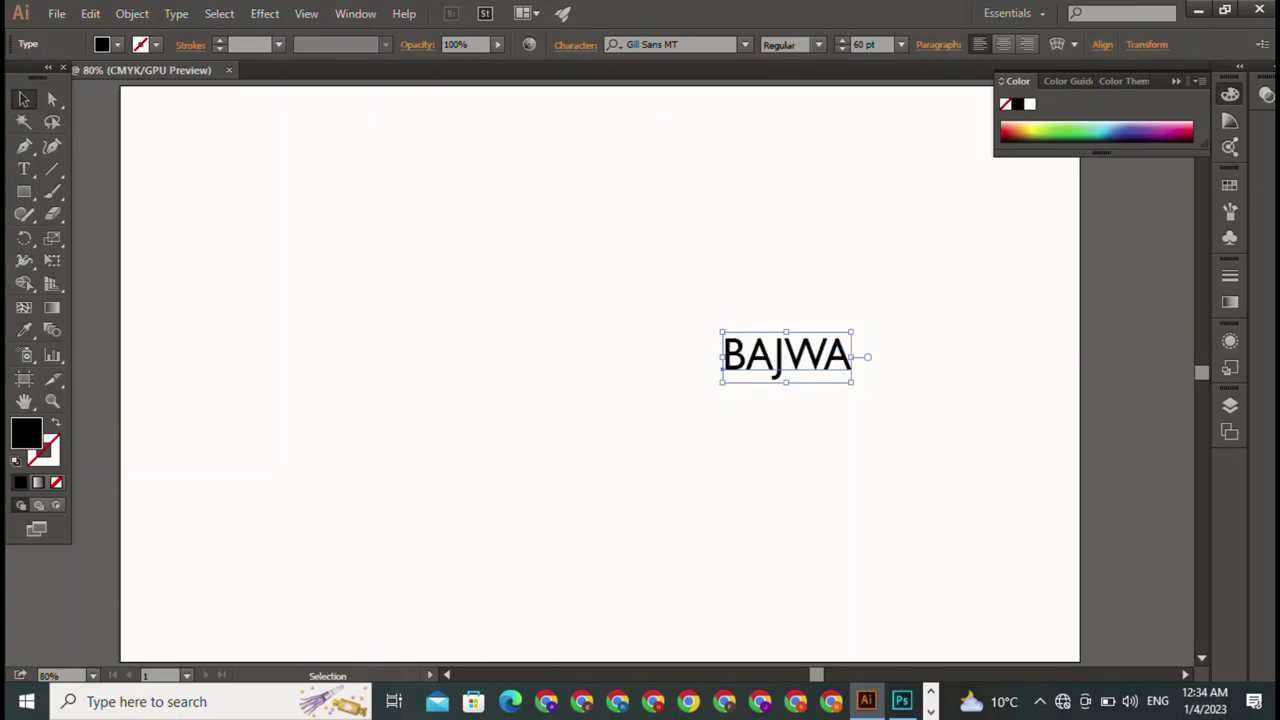
drag(857, 380, 970, 429)
drag(846, 380, 550, 318)
click(760, 480)
click(550, 318)
- Delete the B so the text reads AJWA
key(t)
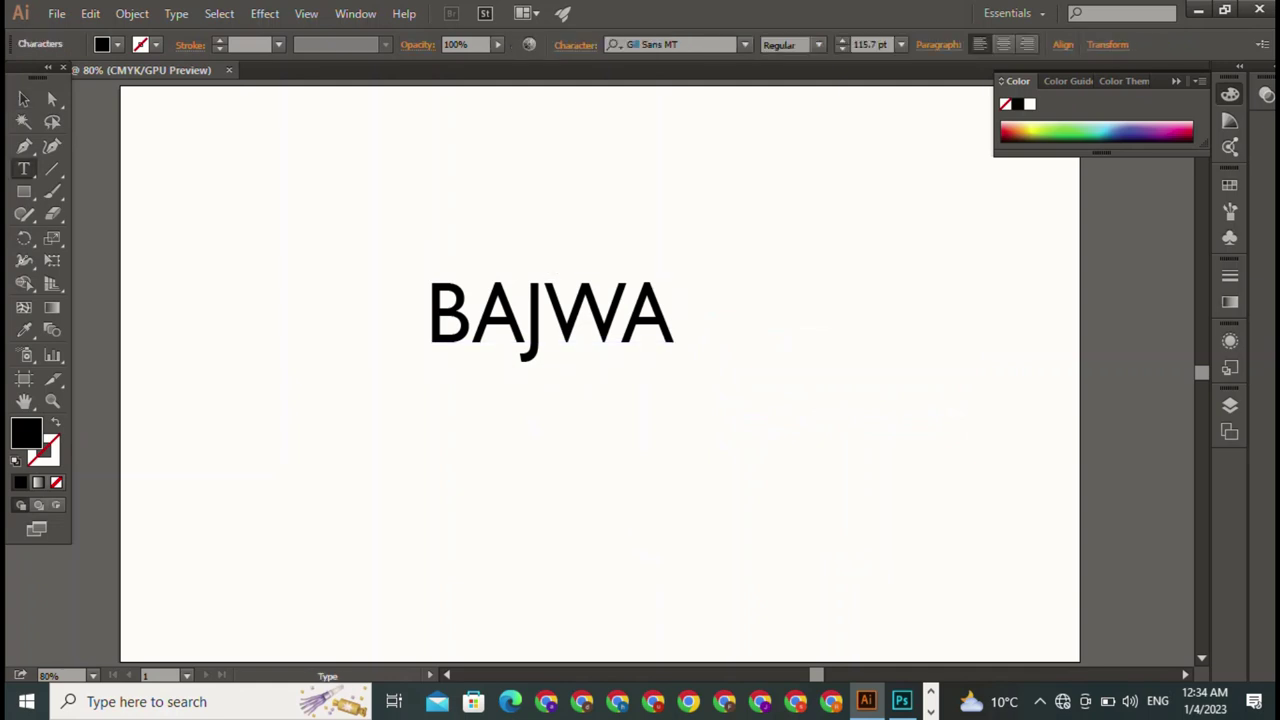
click(471, 315)
key(BackSpace)
key(Escape)
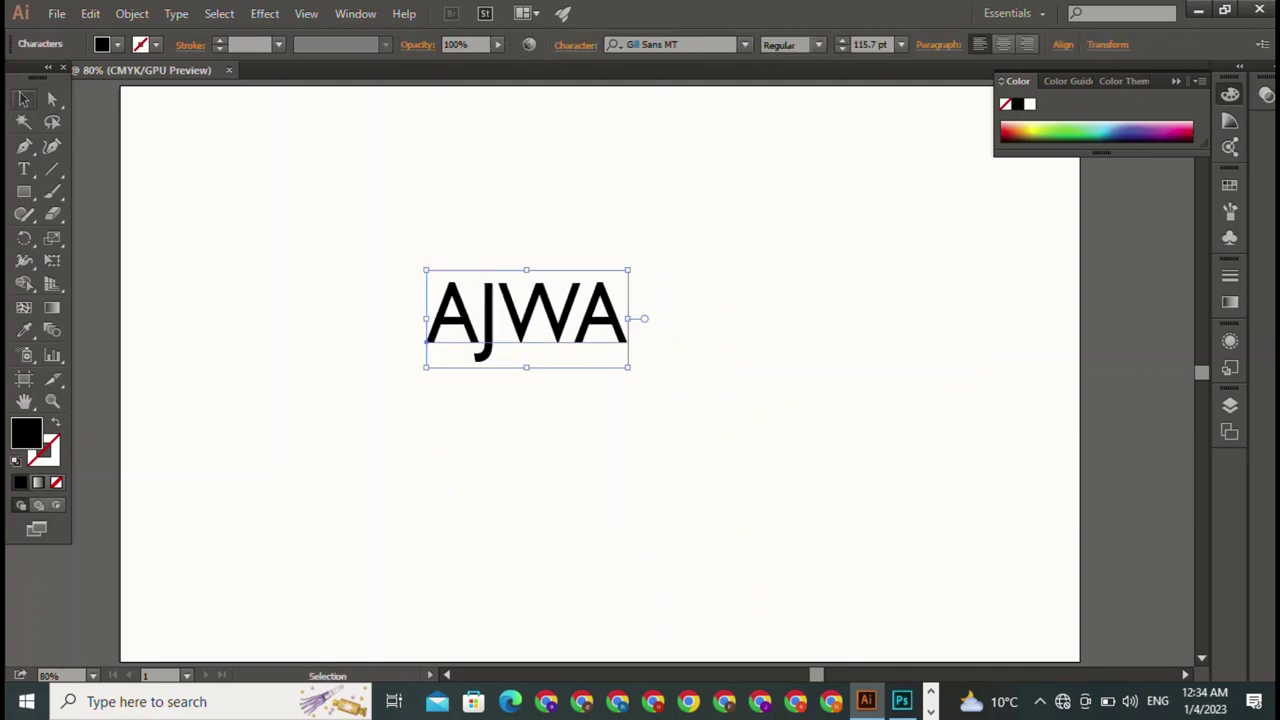
key(ctrl+shift+a)
- Scale AJWA up even larger
click(527, 315)
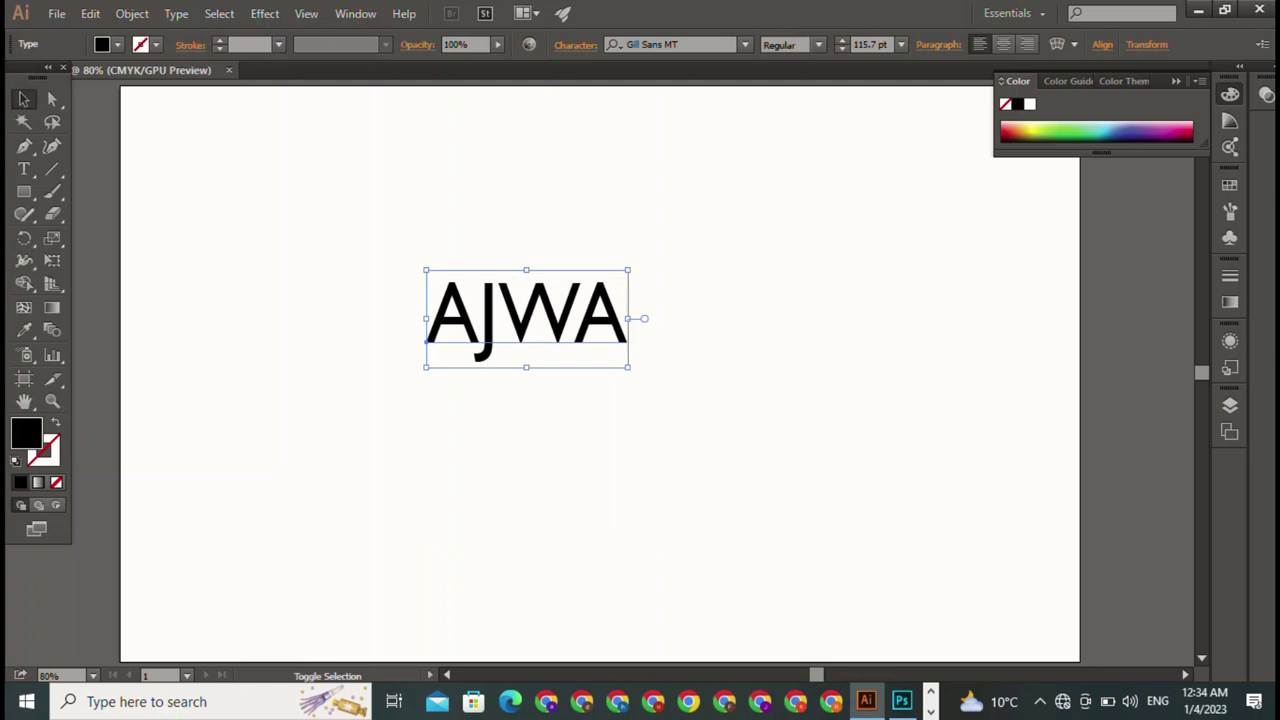
drag(627, 270, 740, 217)
key(ctrl+shift+a)
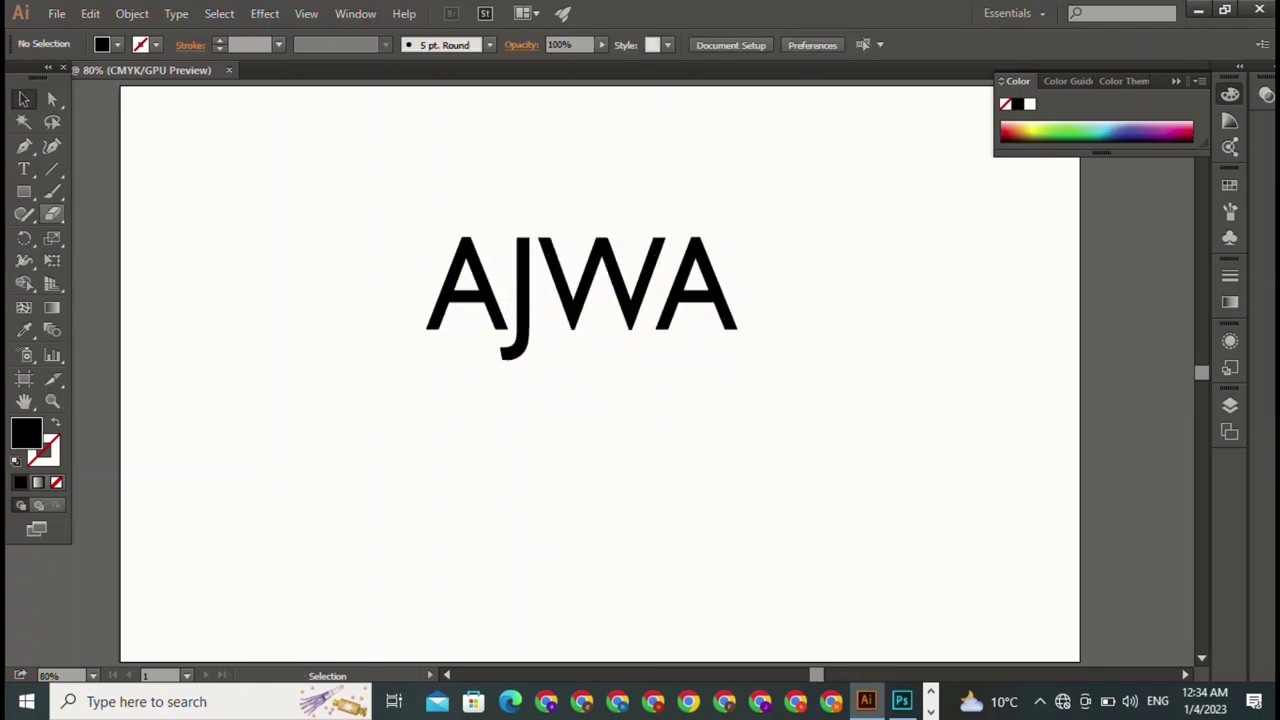
click(24, 146)
click(24, 169)
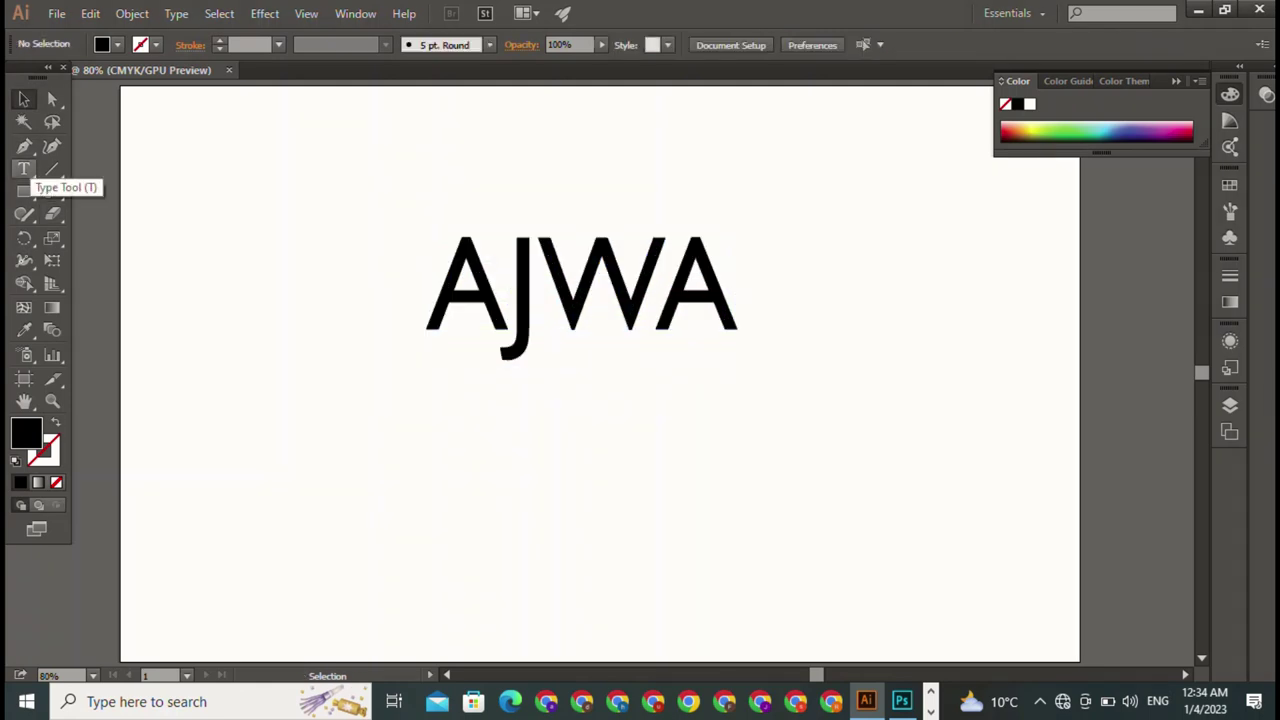
key(p)
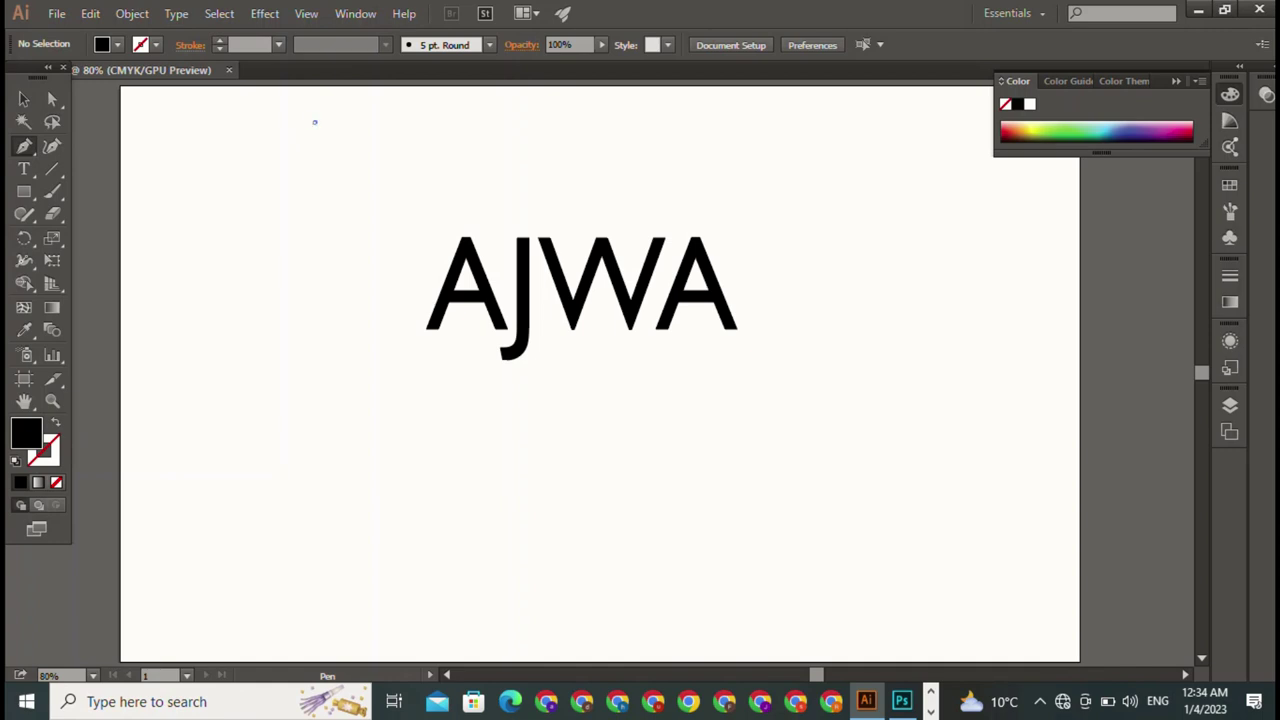
- Draw a tall, narrow black rectangular bar left of AJWA with the Pen tool
click(314, 398)
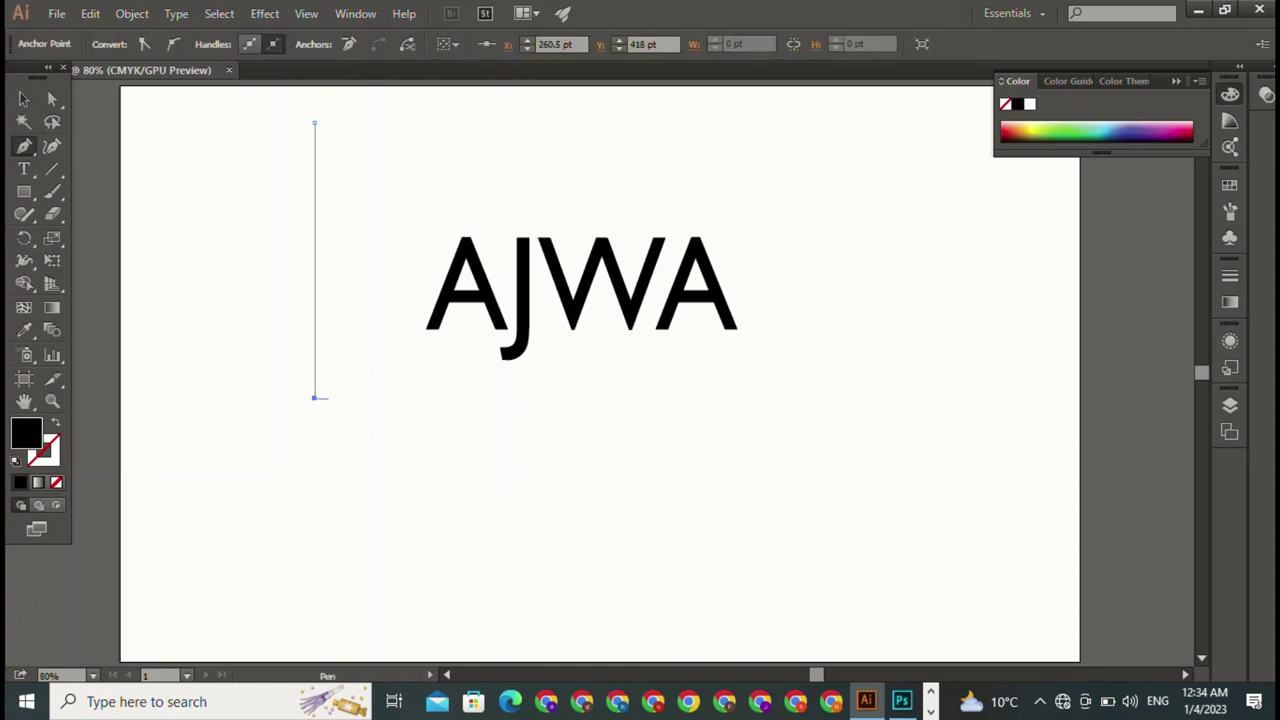
click(330, 398)
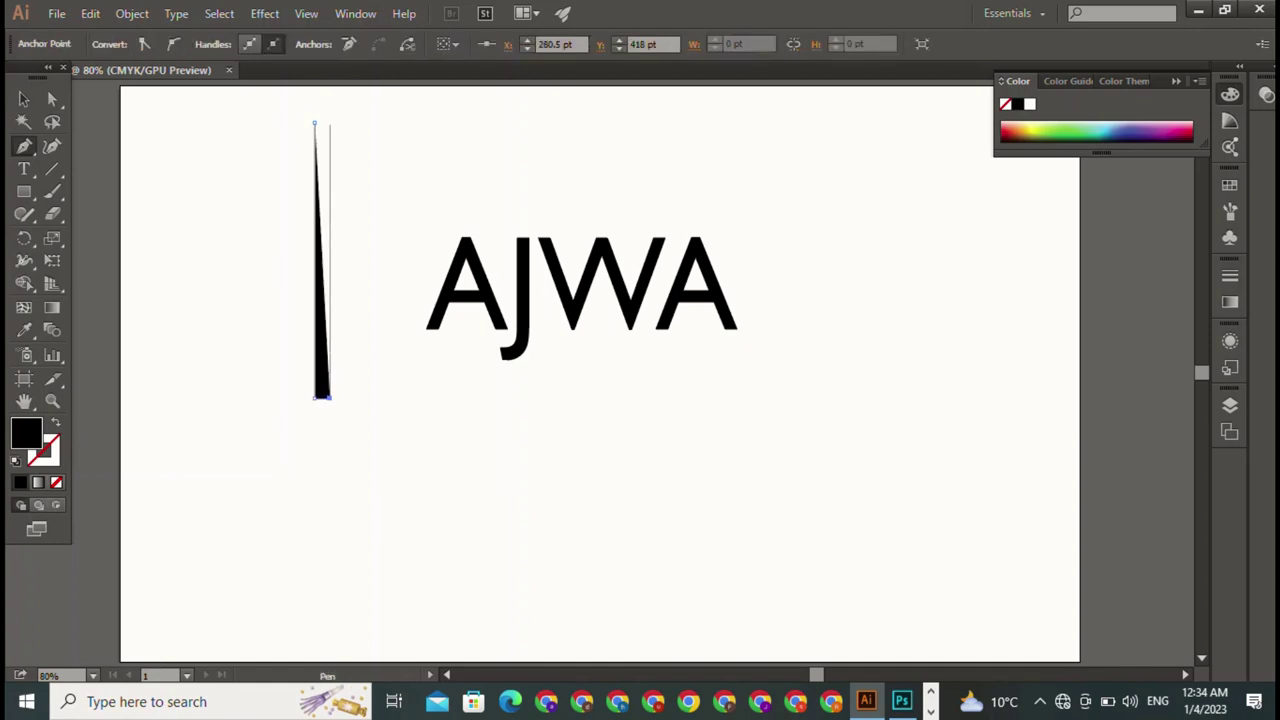
click(330, 122)
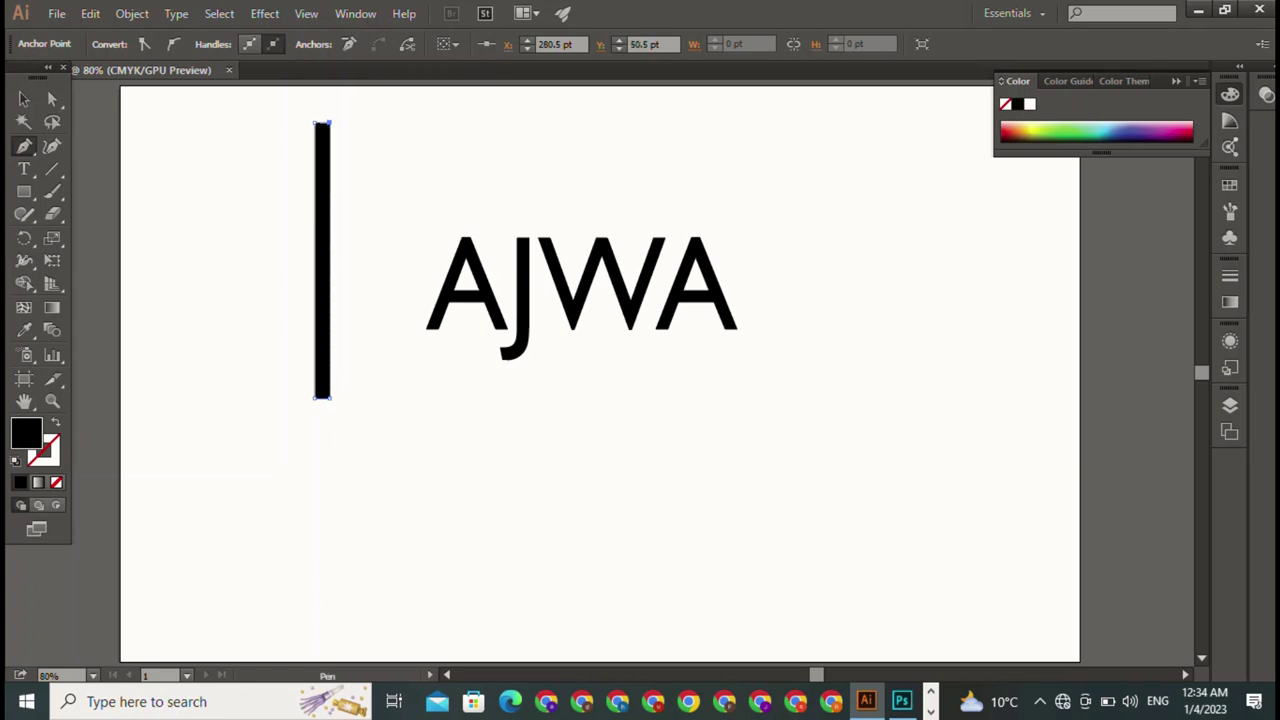
click(314, 122)
key(v)
key(ctrl+shift+a)
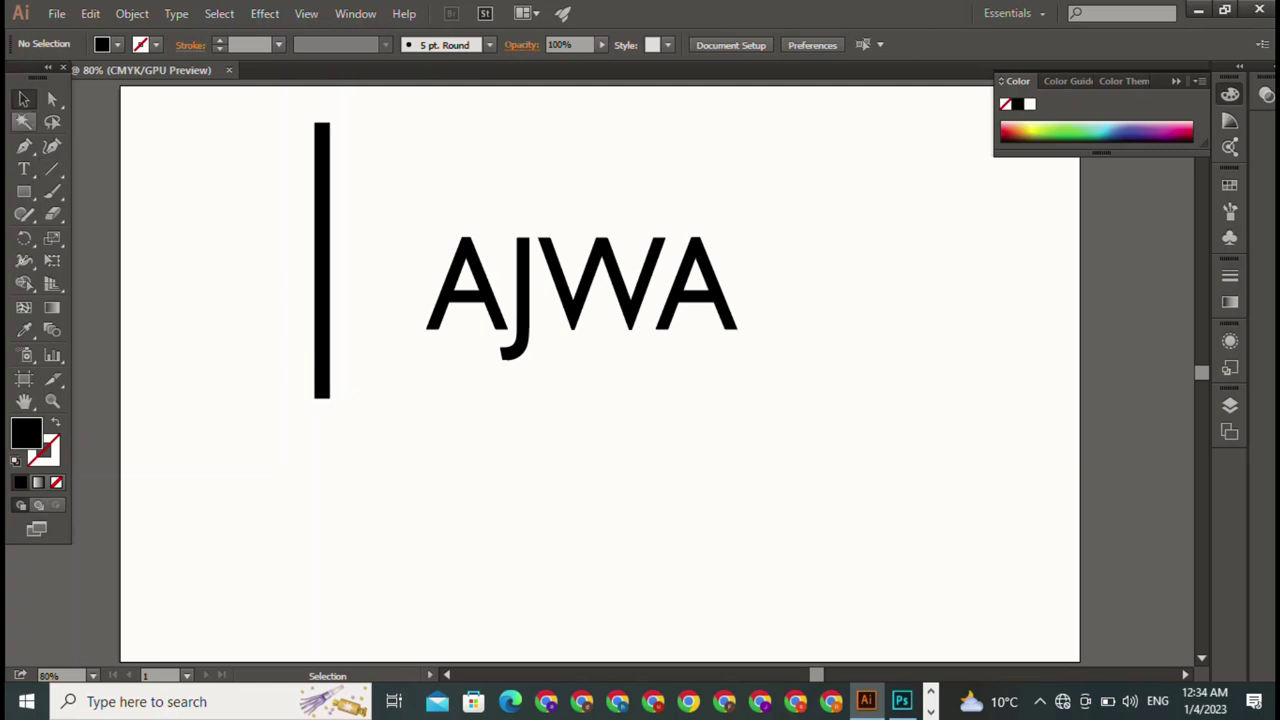
drag(24, 191, 106, 234)
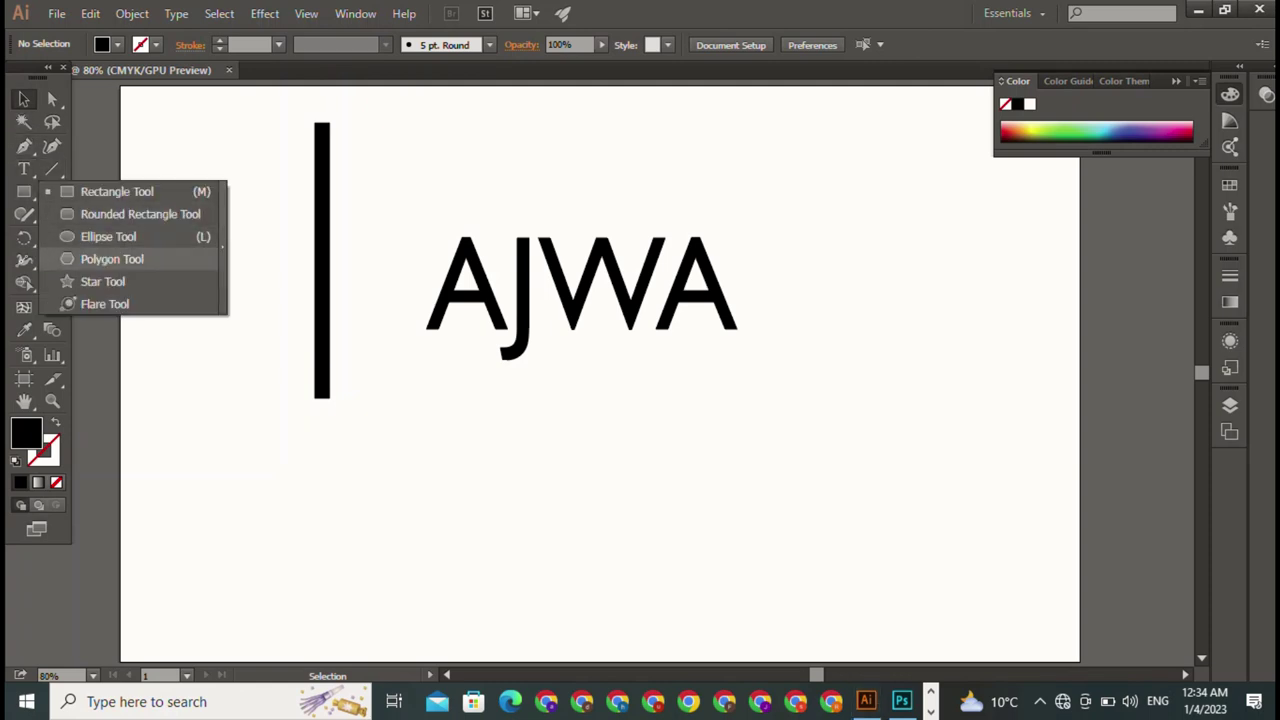
drag(504, 409, 780, 685)
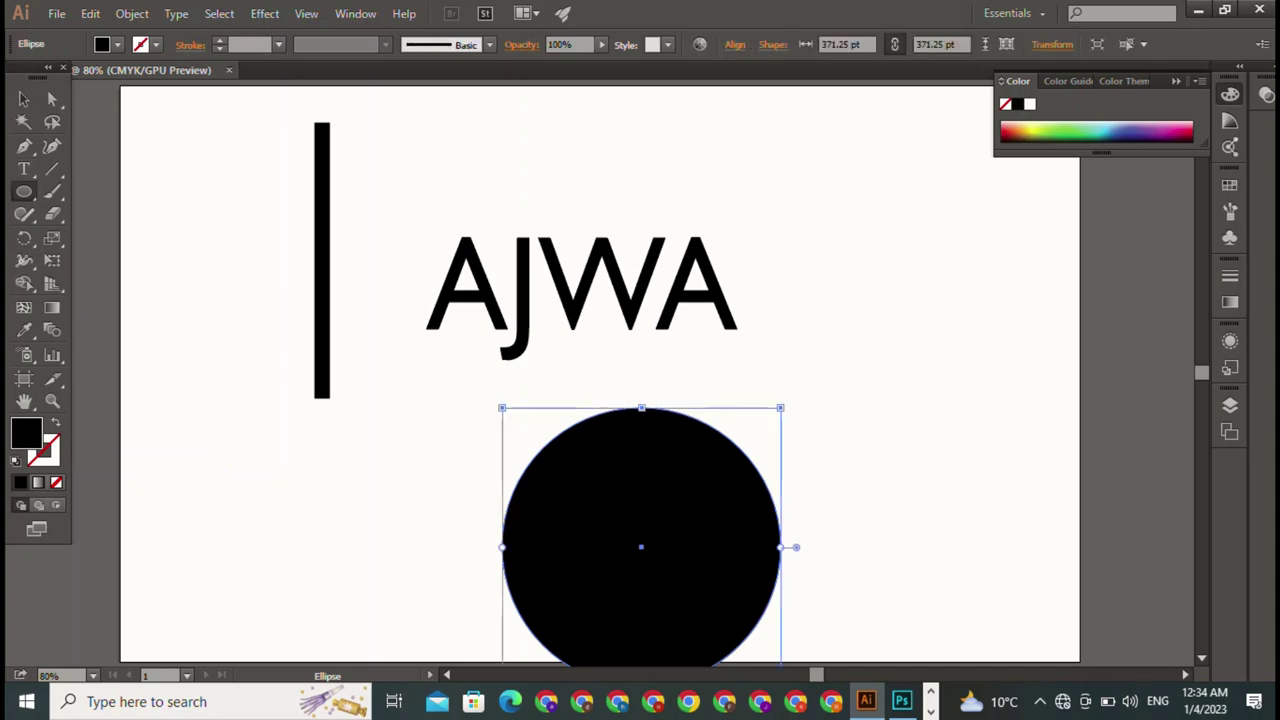
drag(569, 468, 733, 632)
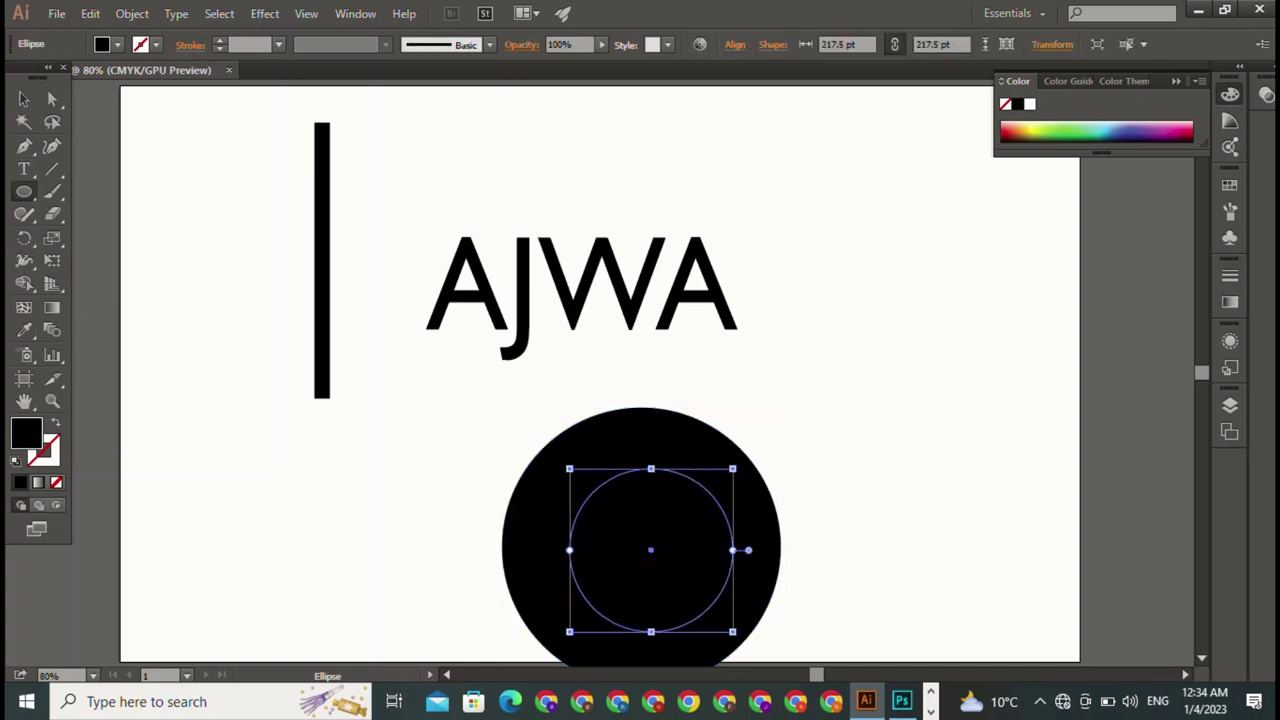
click(24, 98)
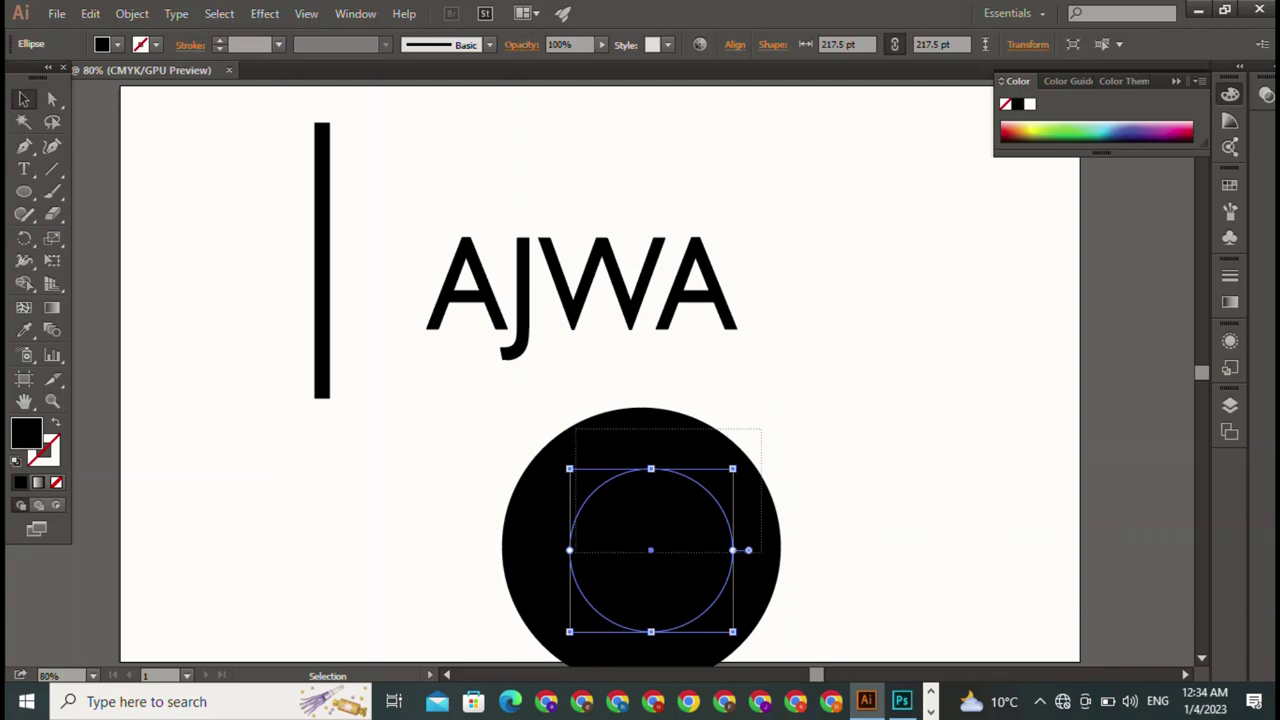
key(ctrl+z)
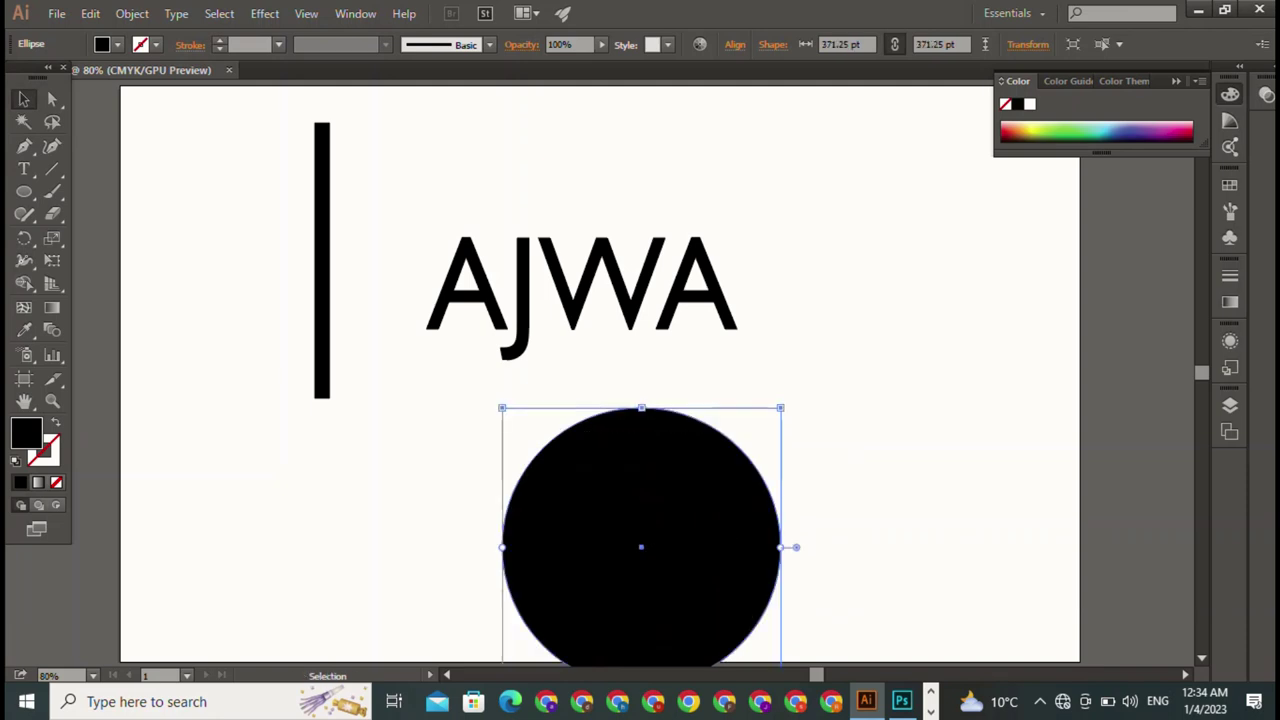
key(ctrl+shift+a)
click(641, 540)
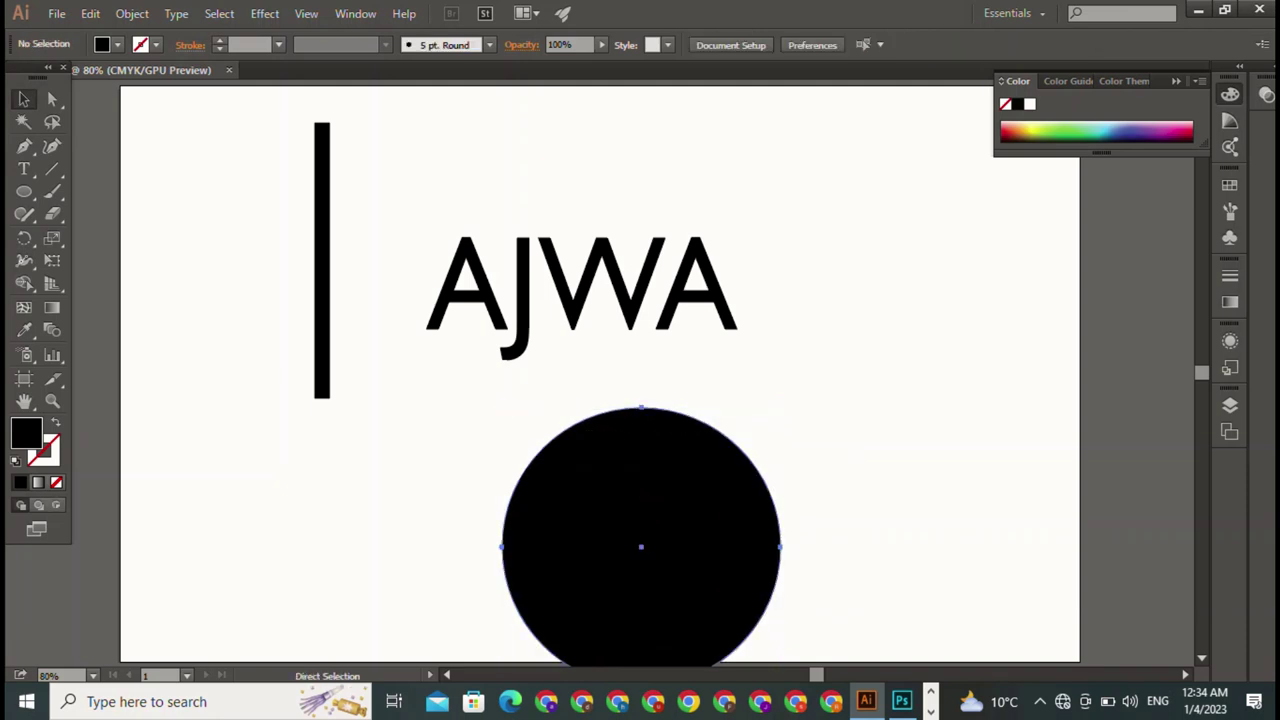
drag(641, 540, 822, 495)
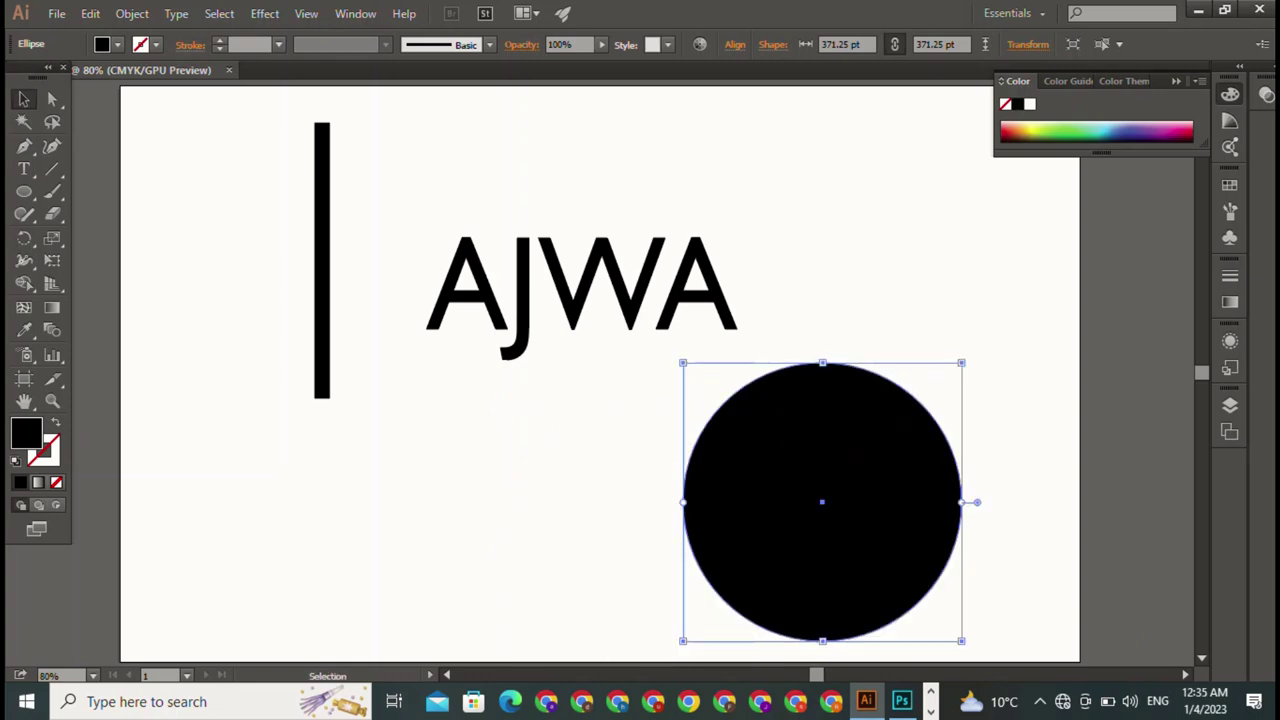
key(Delete)
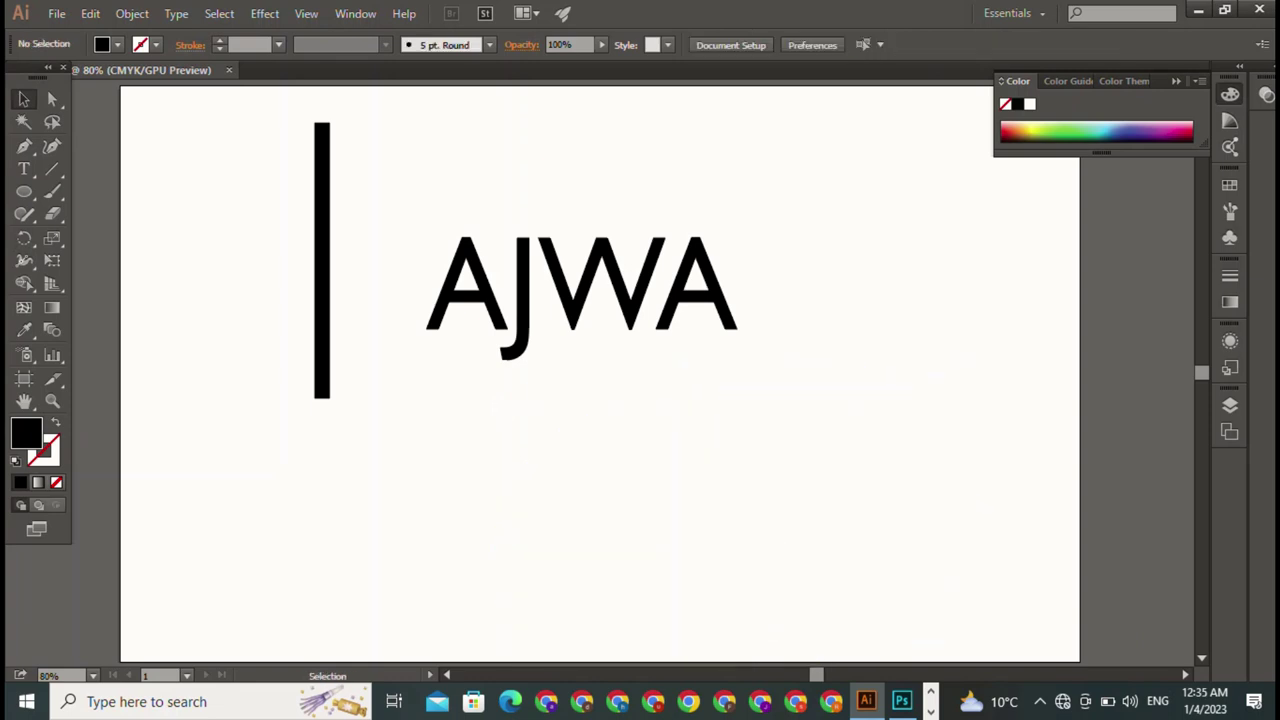
- Draw a large black circle below AJWA and a smaller circle inside it, then select both
key(l)
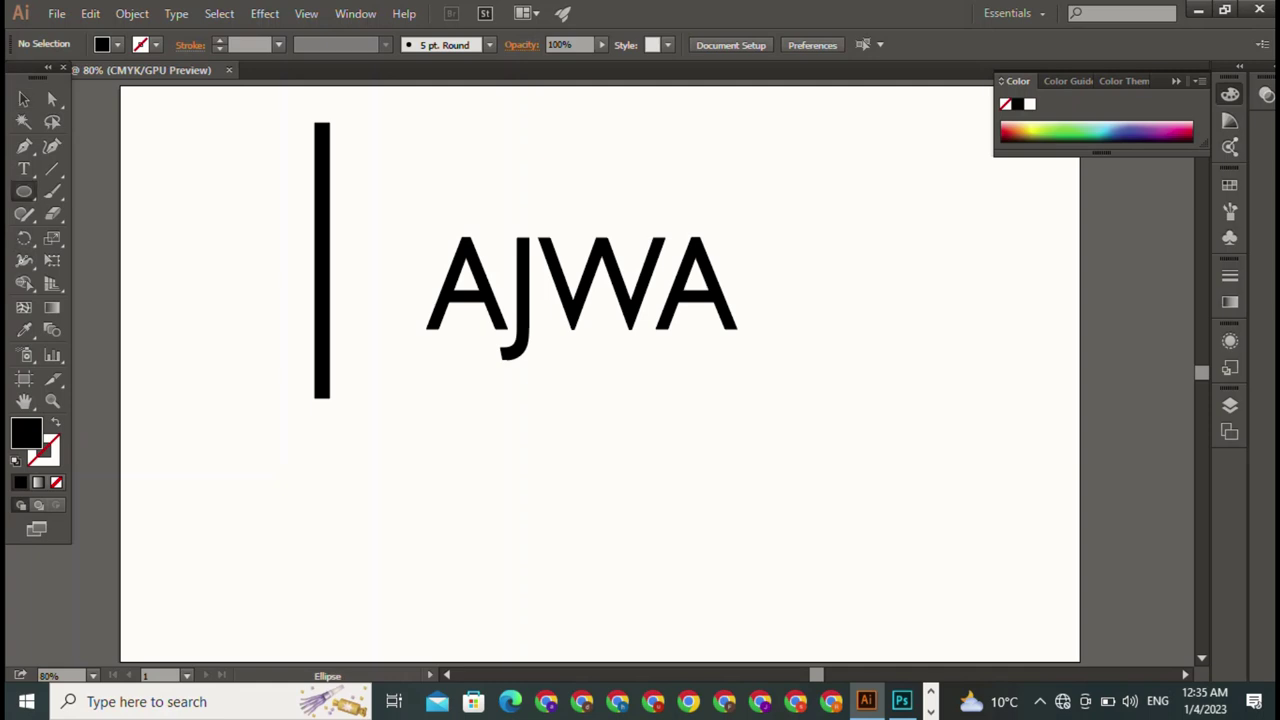
drag(500, 437, 710, 645)
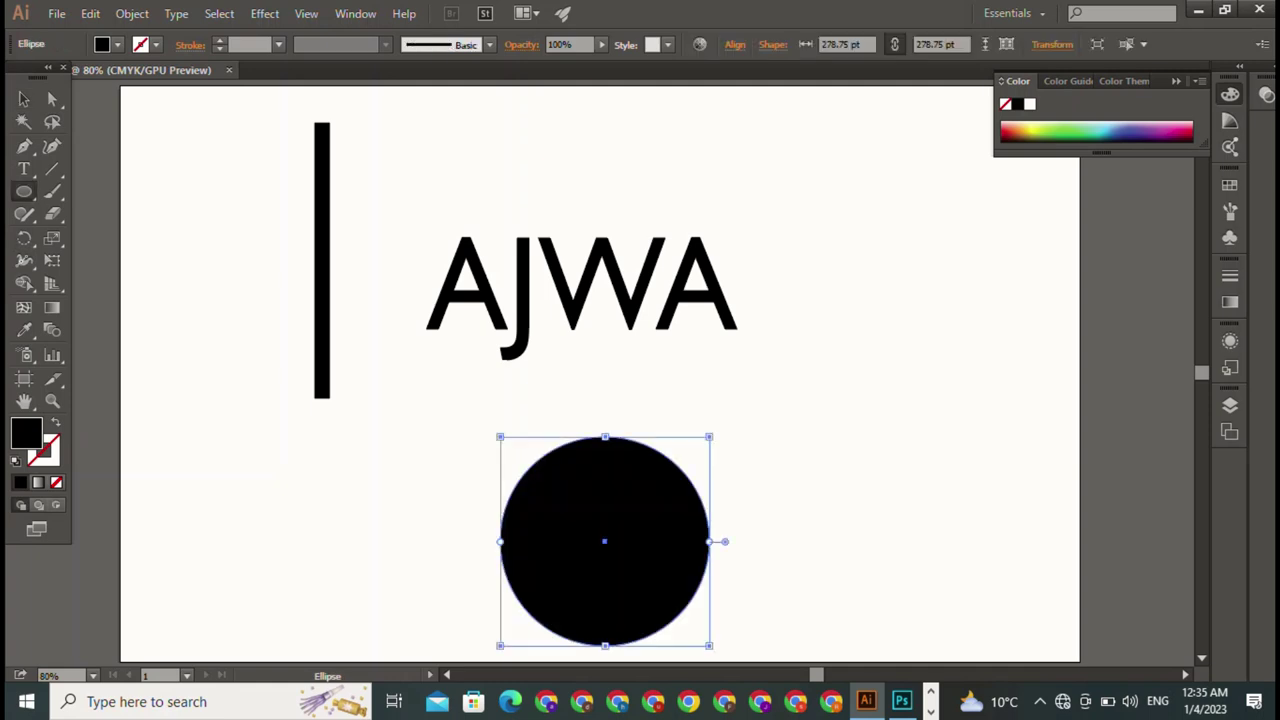
drag(558, 493, 677, 611)
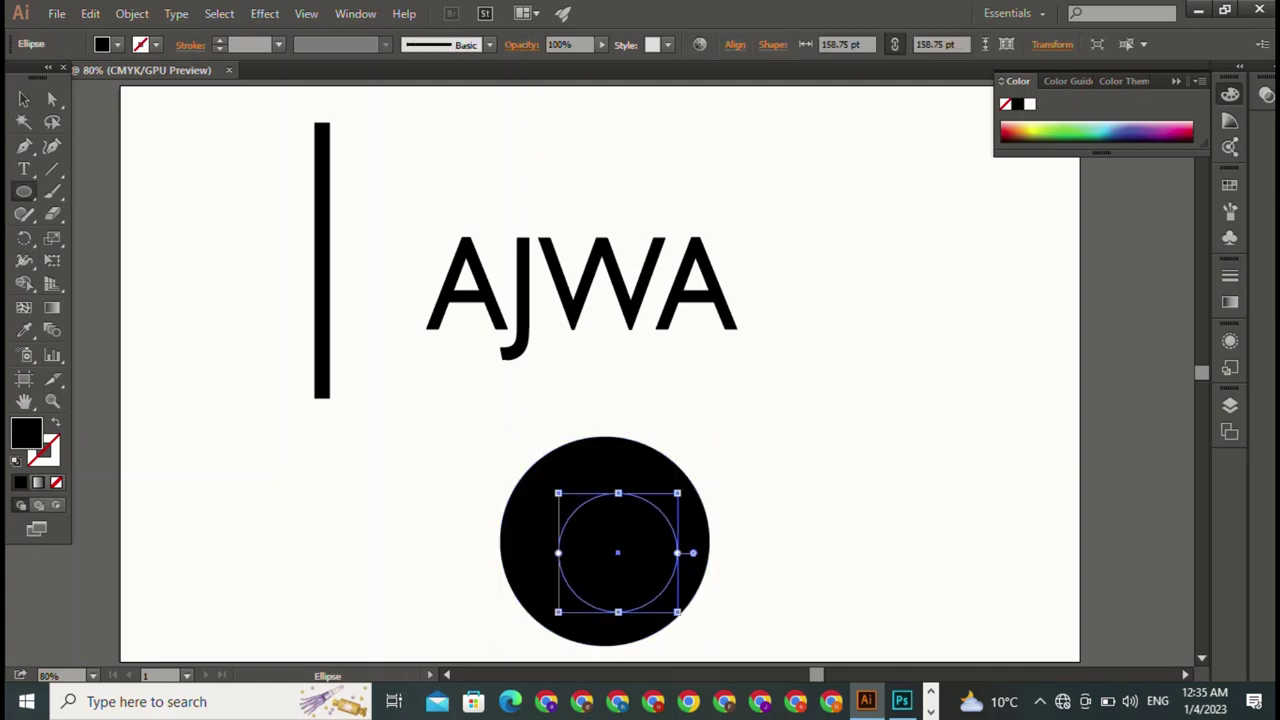
key(v)
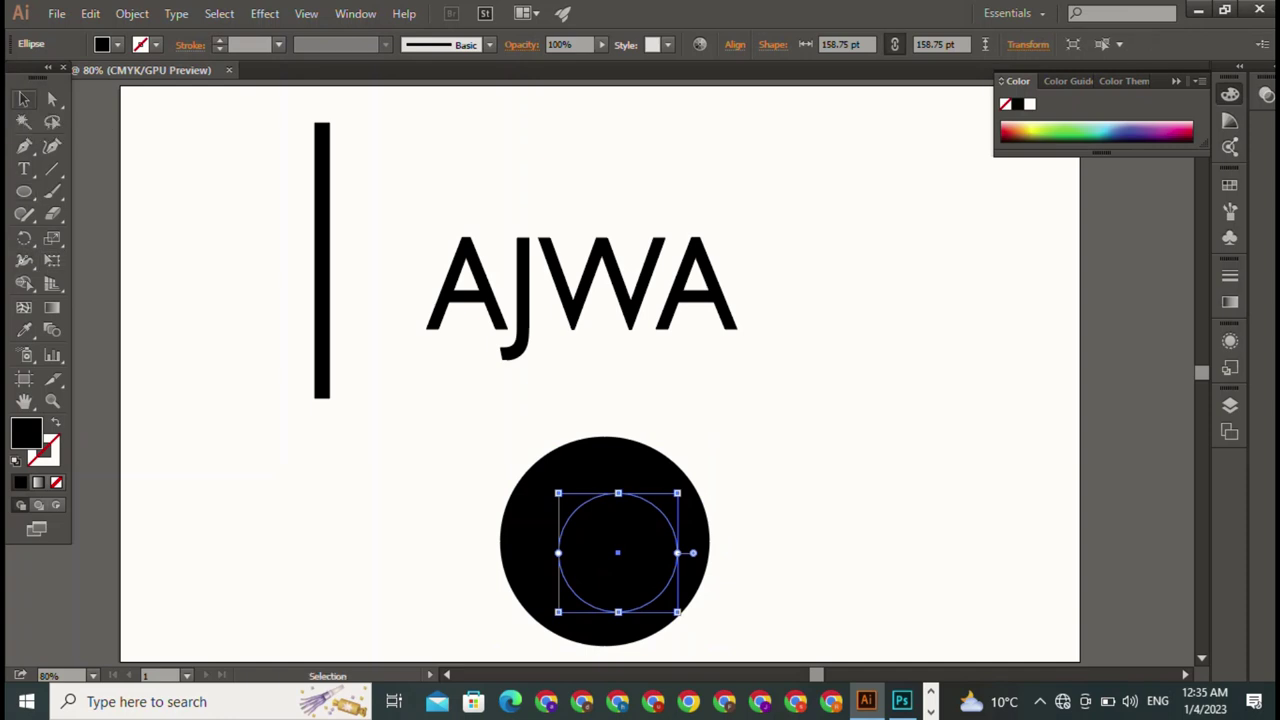
mouse_move(716, 418)
mouse_down()
mouse_move(552, 530)
mouse_move(612, 540)
mouse_up()
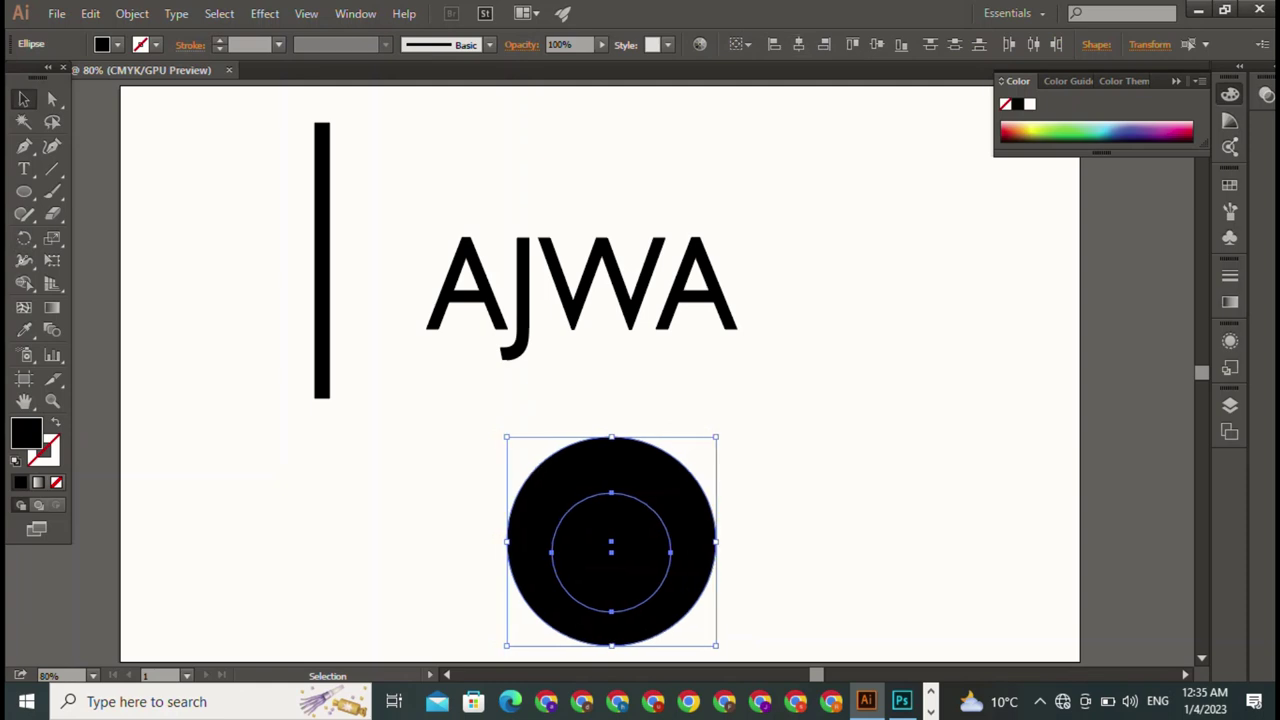
drag(758, 440, 566, 559)
- Centre the two circles on each other and cut out the inner one with Shape Builder
click(773, 44)
click(823, 44)
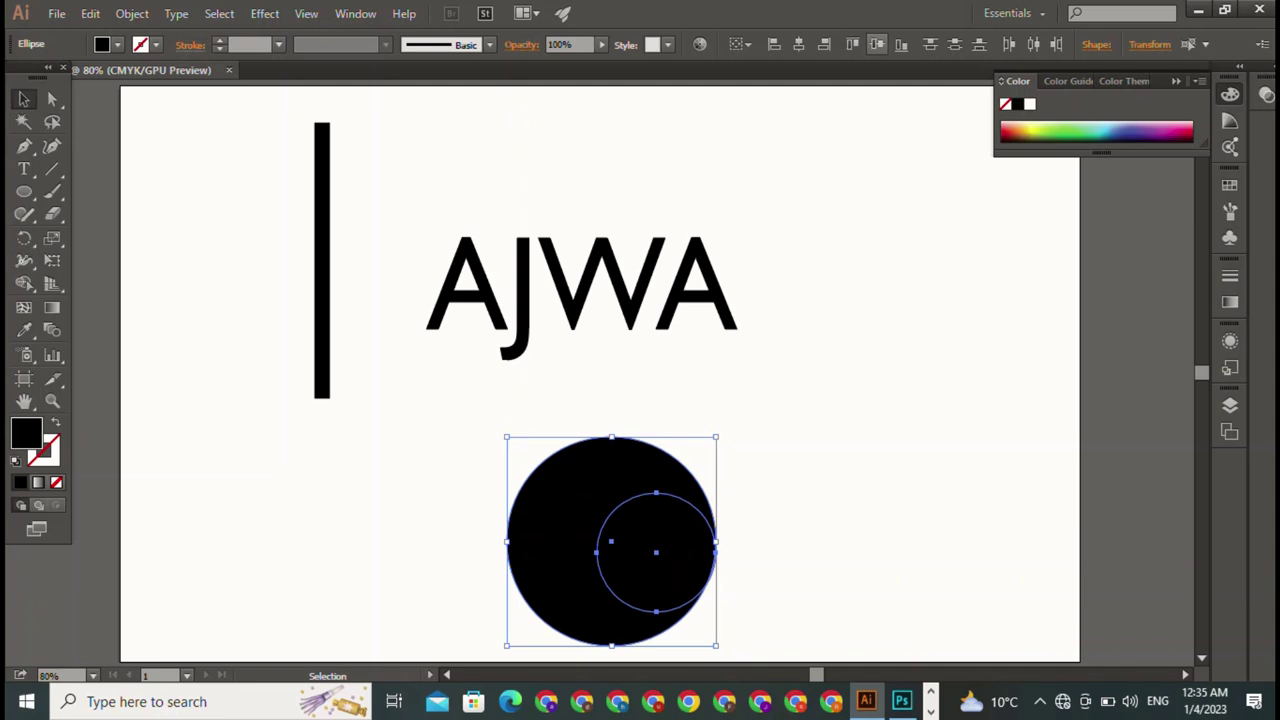
click(852, 44)
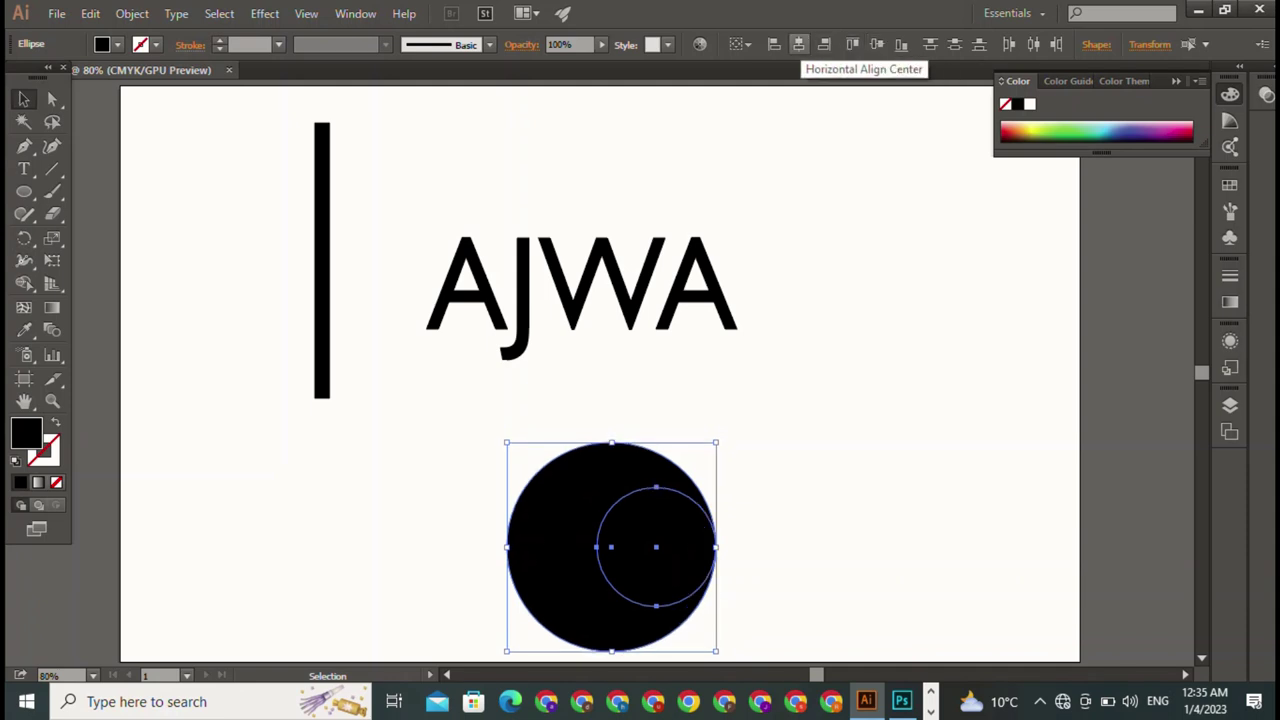
click(798, 44)
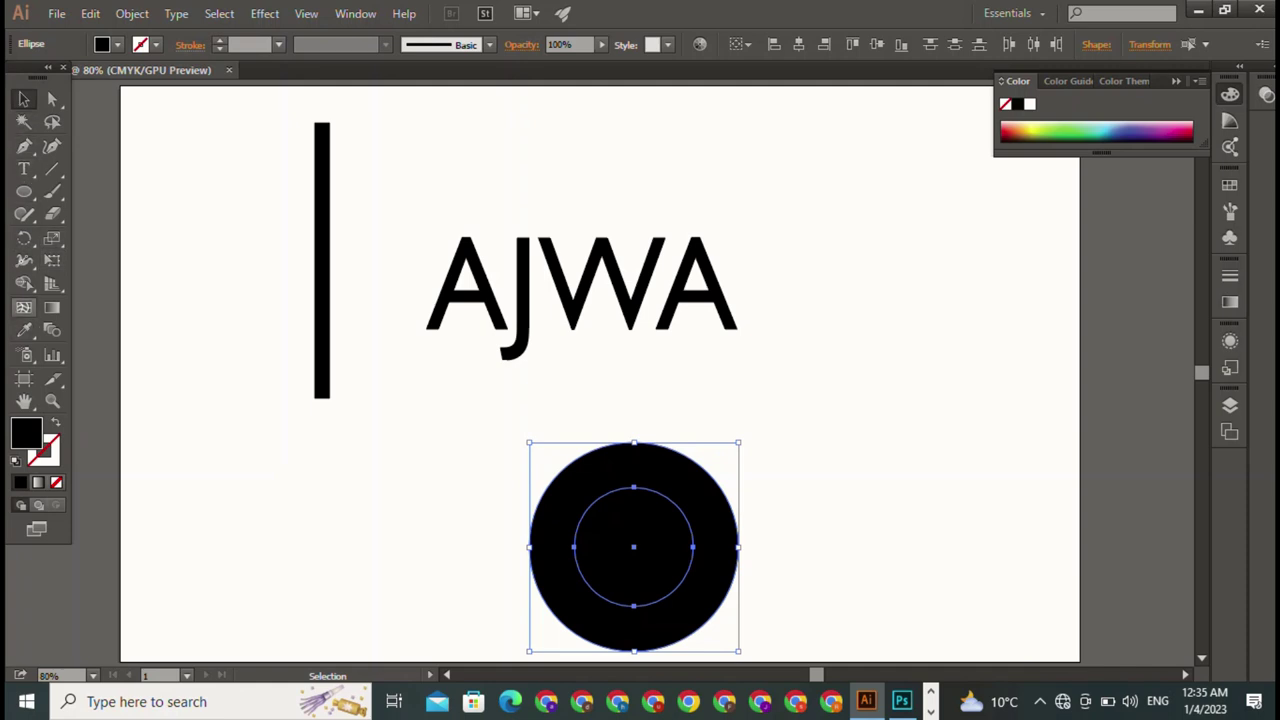
click(24, 283)
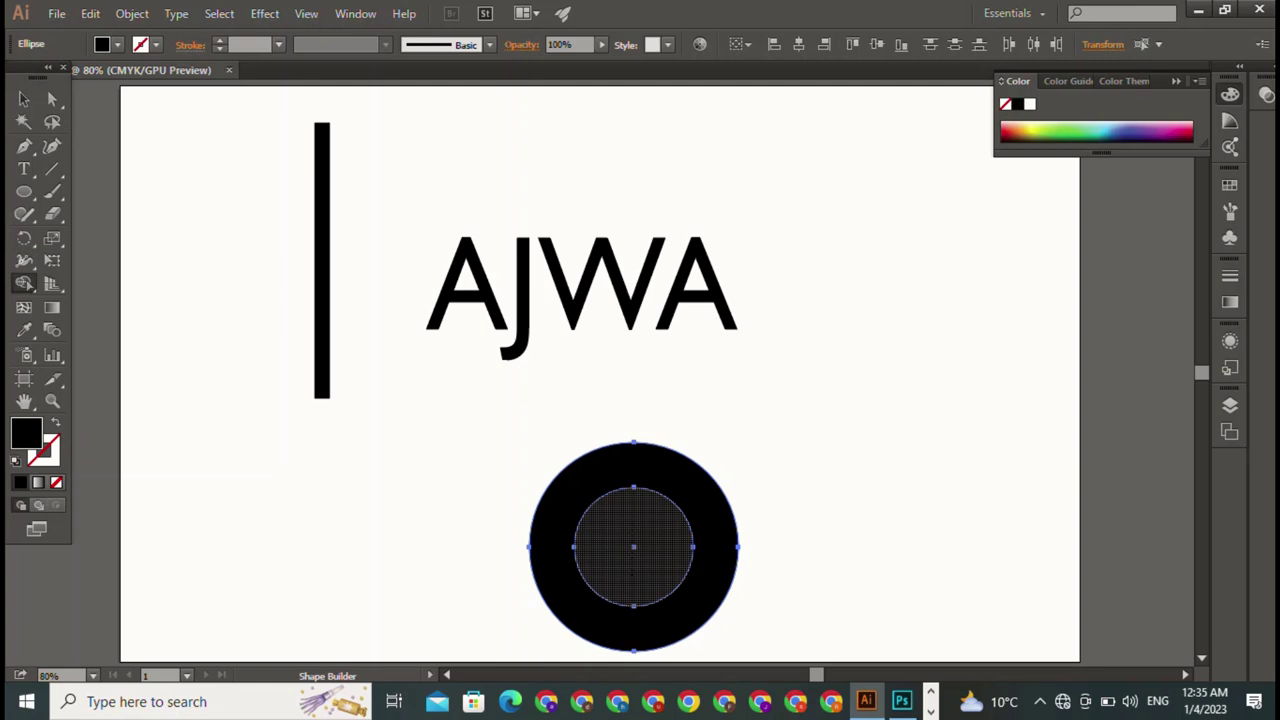
alt+click(633, 547)
- Move the ring to the top of the vertical bar and scale it to about half size
click(24, 98)
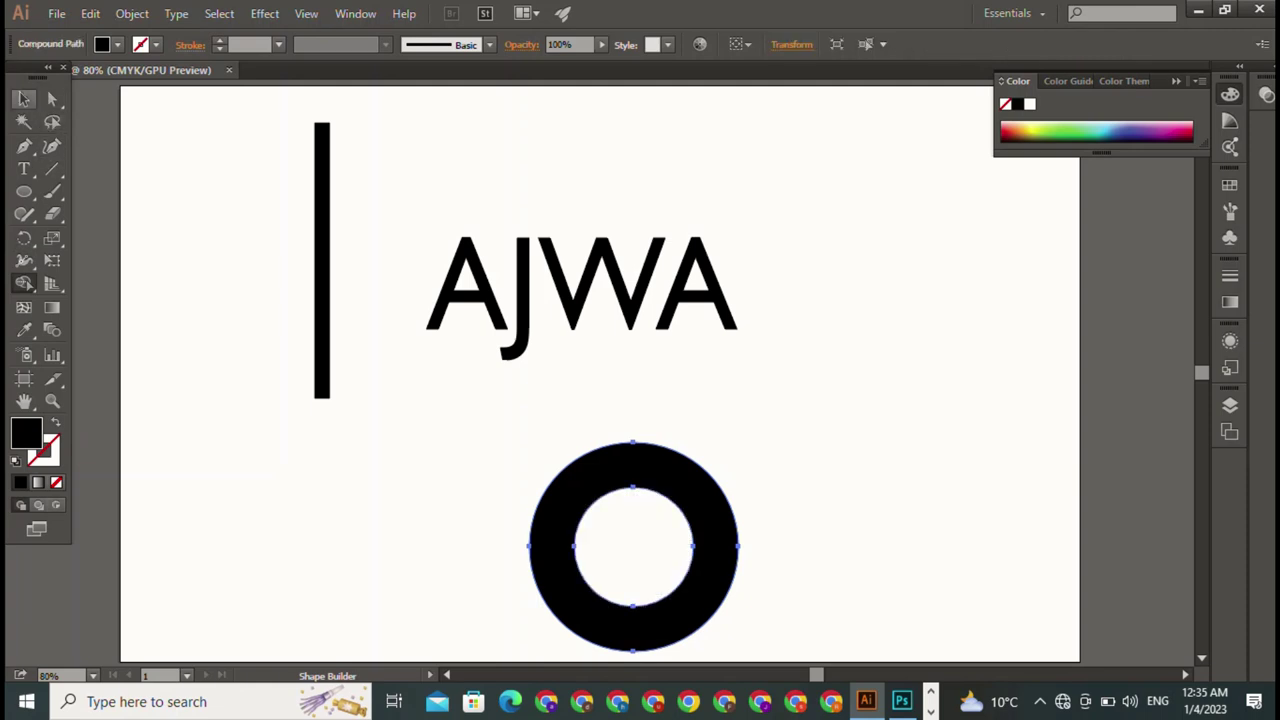
click(850, 560)
mouse_move(633, 465)
mouse_down()
mouse_move(343, 275)
mouse_move(380, 116)
mouse_up()
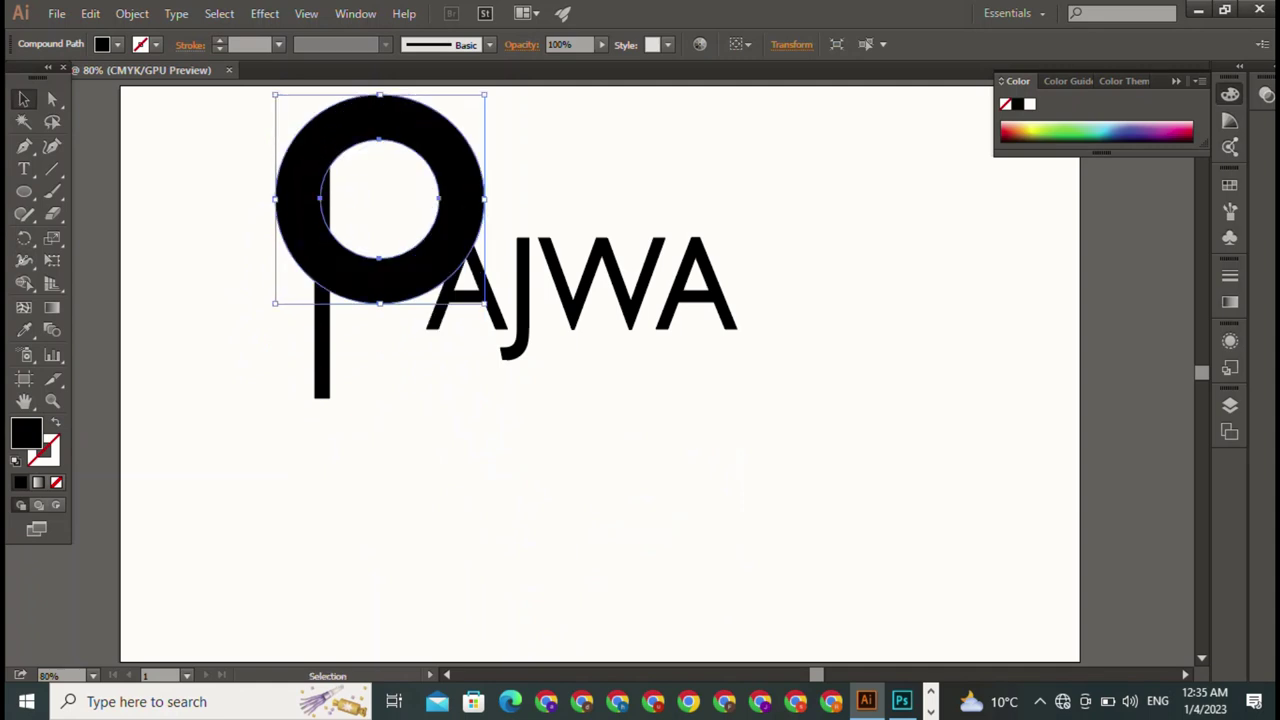
drag(484, 302, 374, 194)
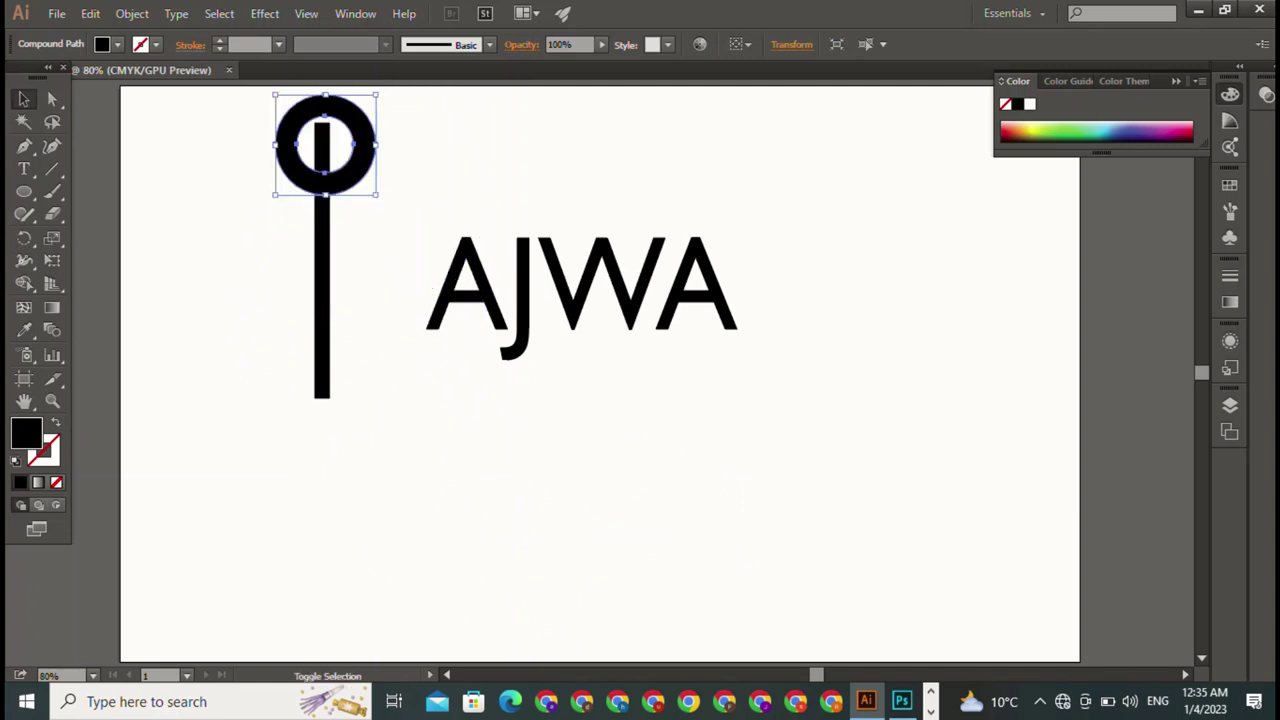
drag(324, 144, 383, 187)
key(shift)
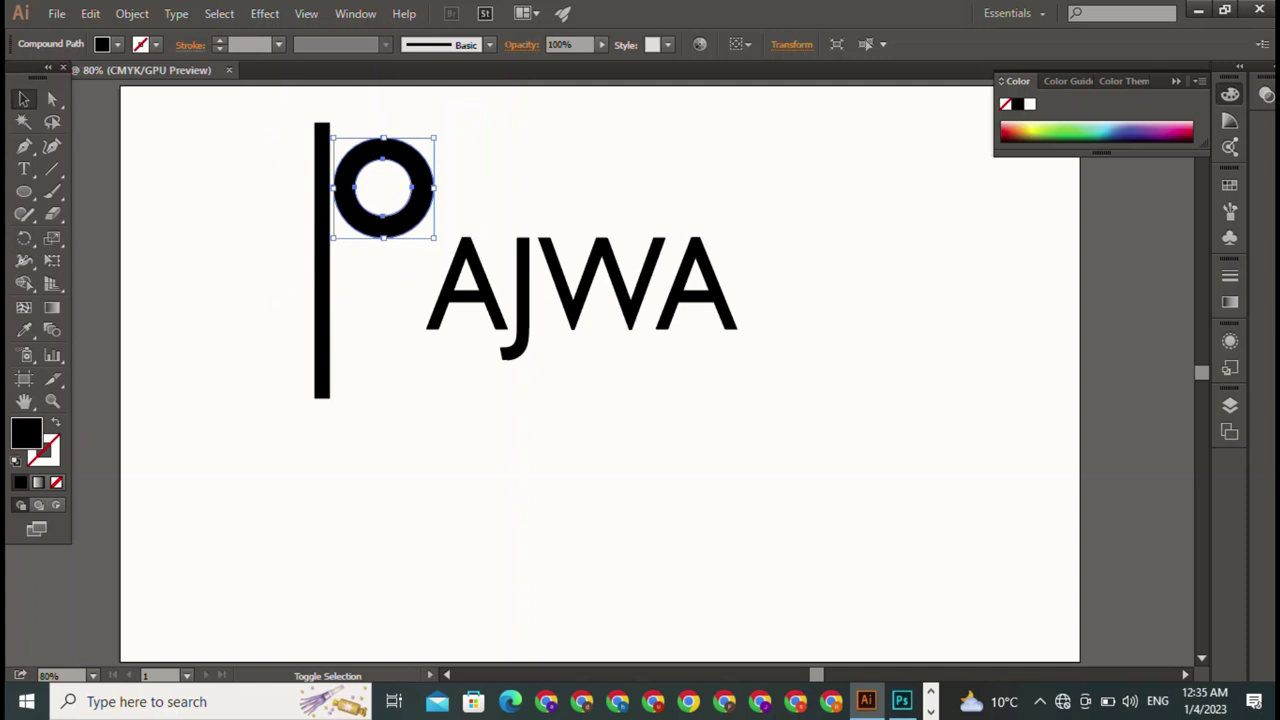
drag(434, 137, 478, 94)
drag(455, 140, 433, 163)
key(ctrl+shift+a)
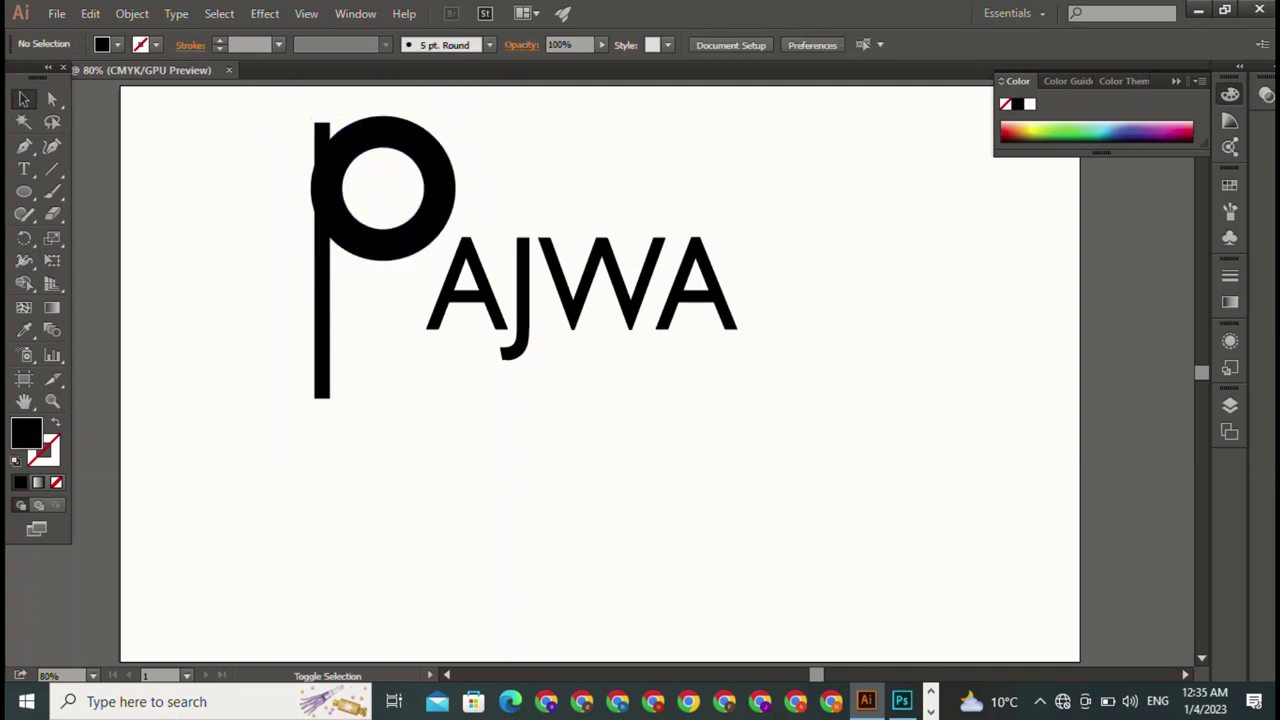
- Nudge the ring up and right so it sits snugly against the bar
click(330, 190)
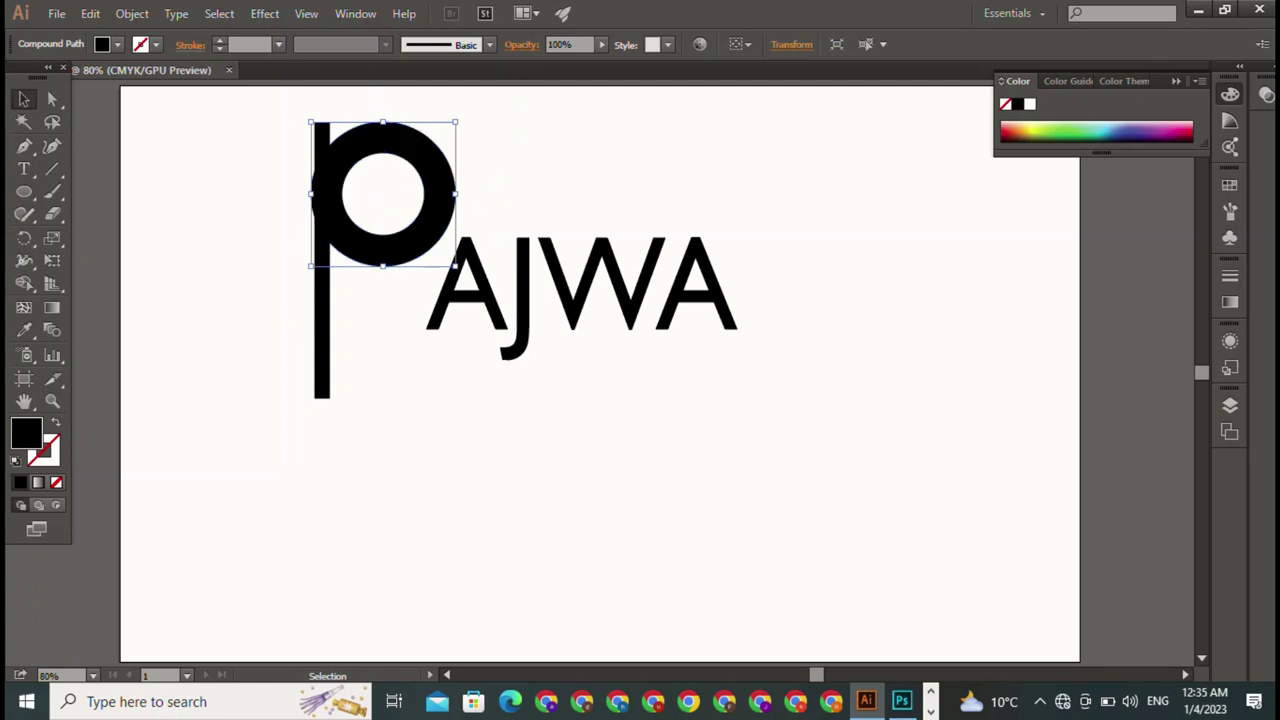
double_click(330, 190)
drag(330, 190, 330, 175)
key(Escape)
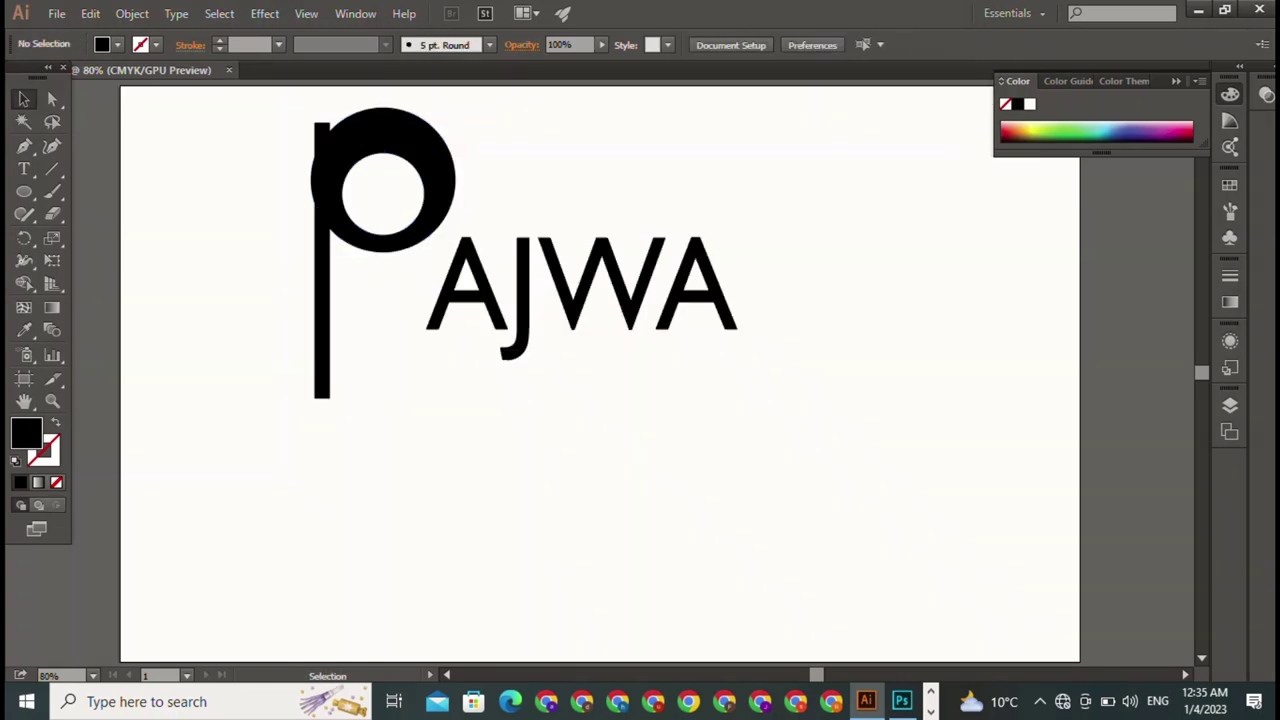
key(a)
double_click(330, 190)
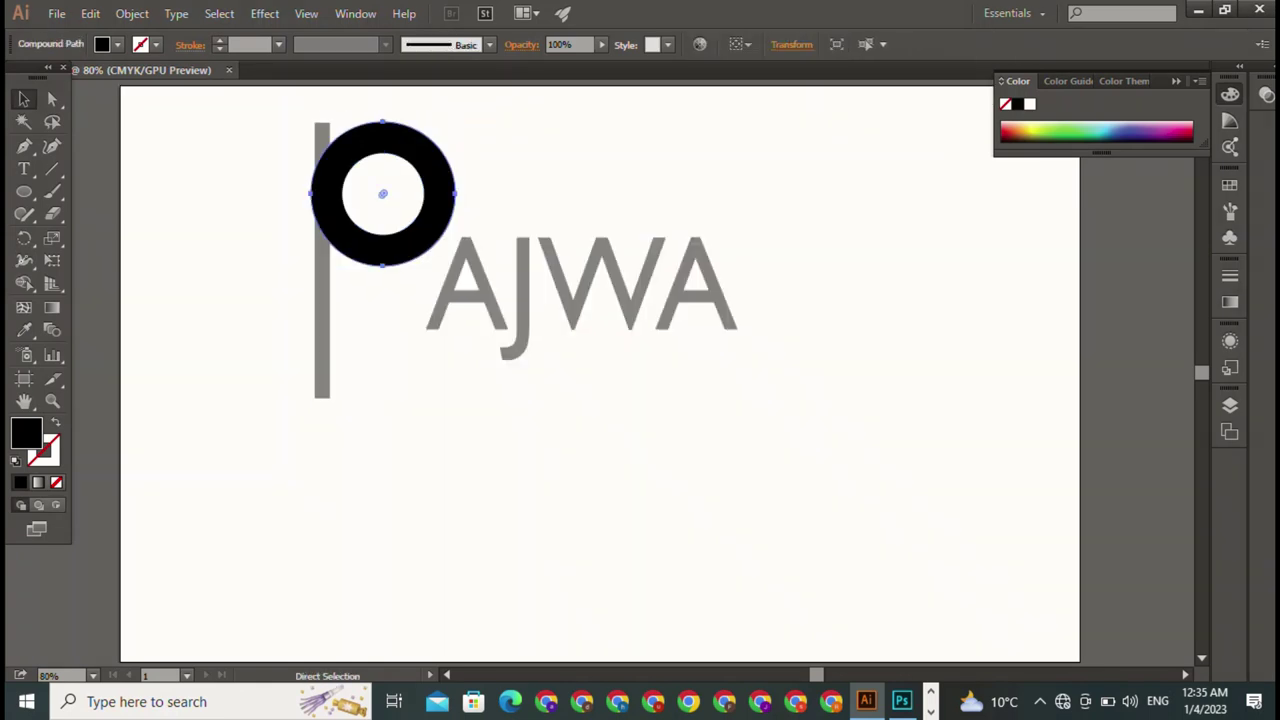
key(Escape)
drag(330, 190, 352, 167)
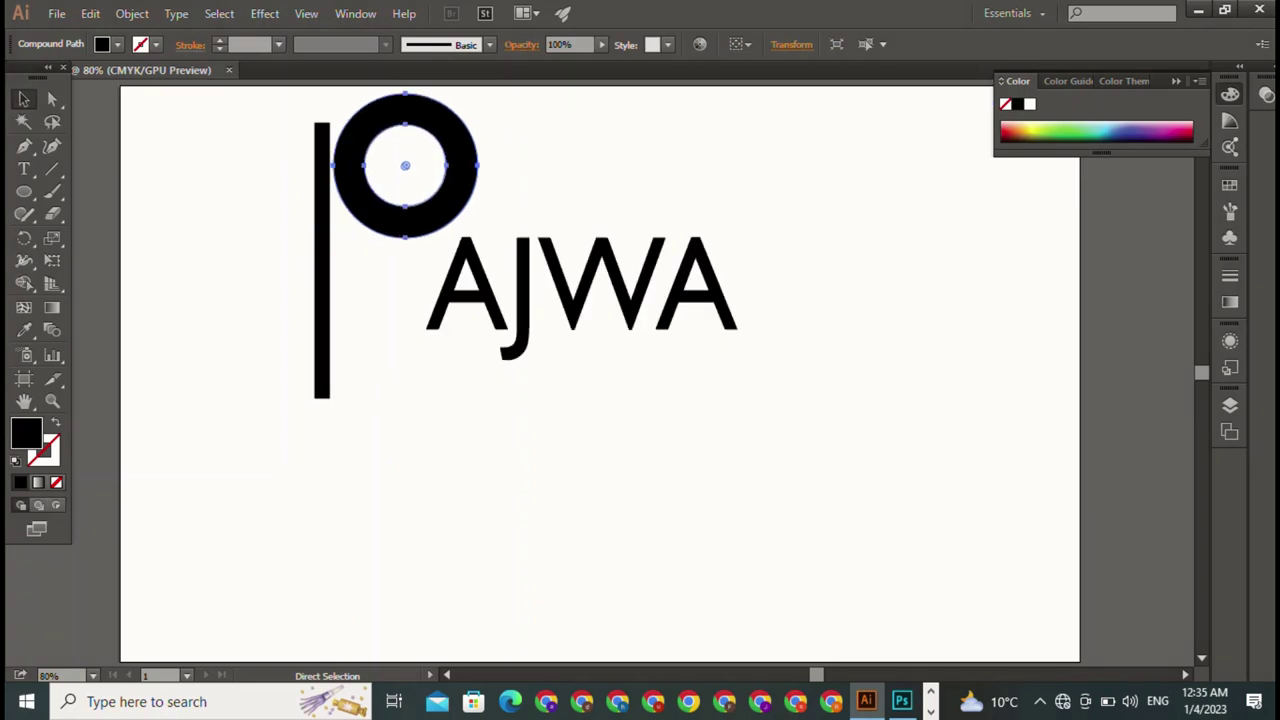
key(v)
click(600, 500)
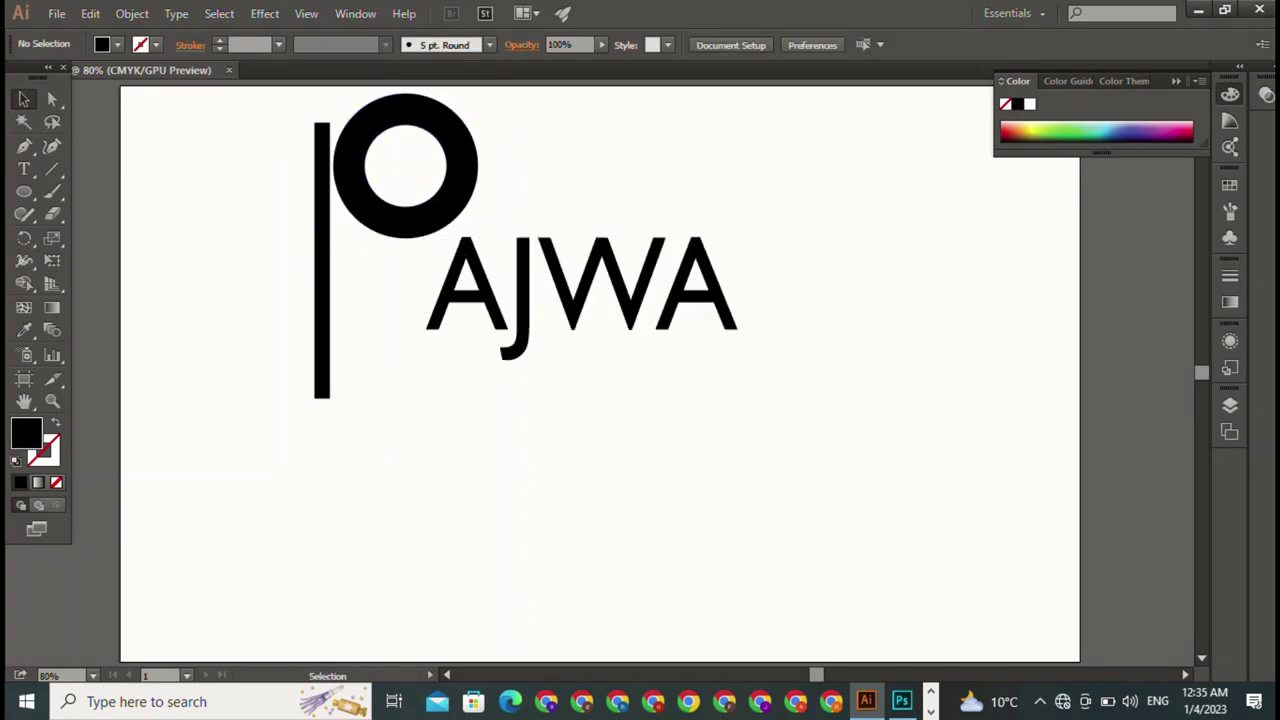
- Drag out a copy of the ring, leaving the original on the bar
double_click(348, 170)
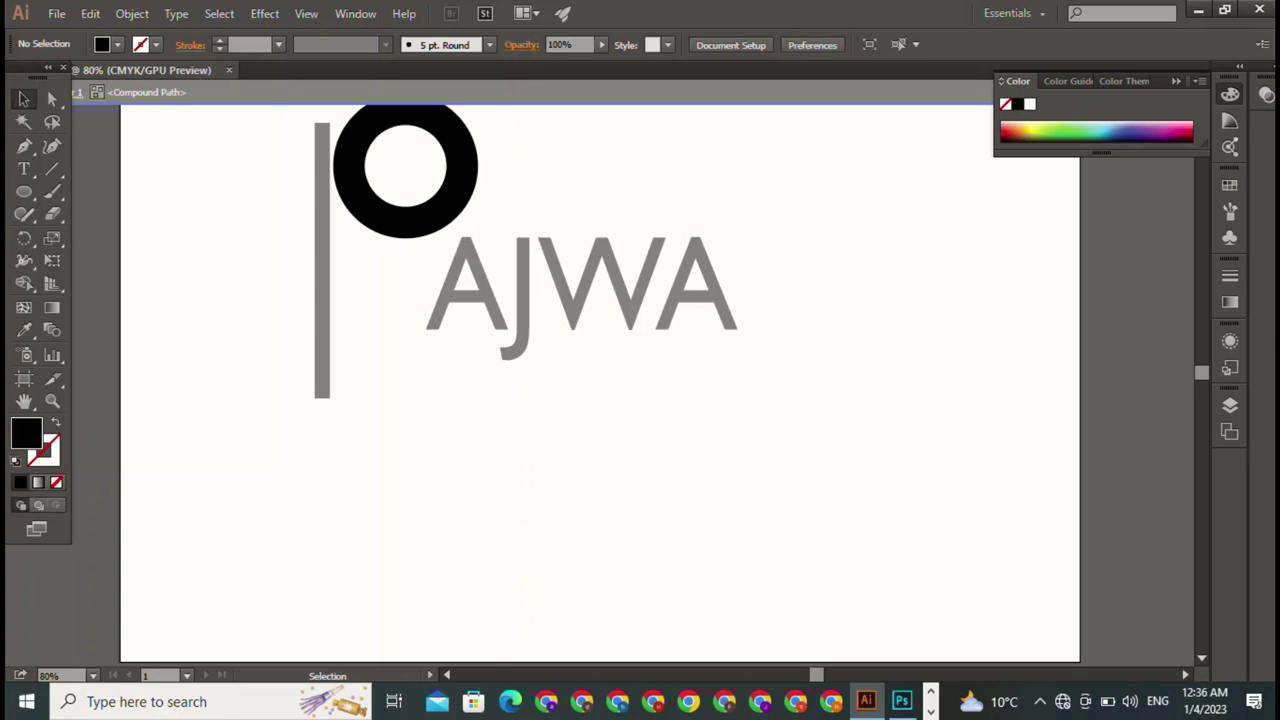
key(Escape)
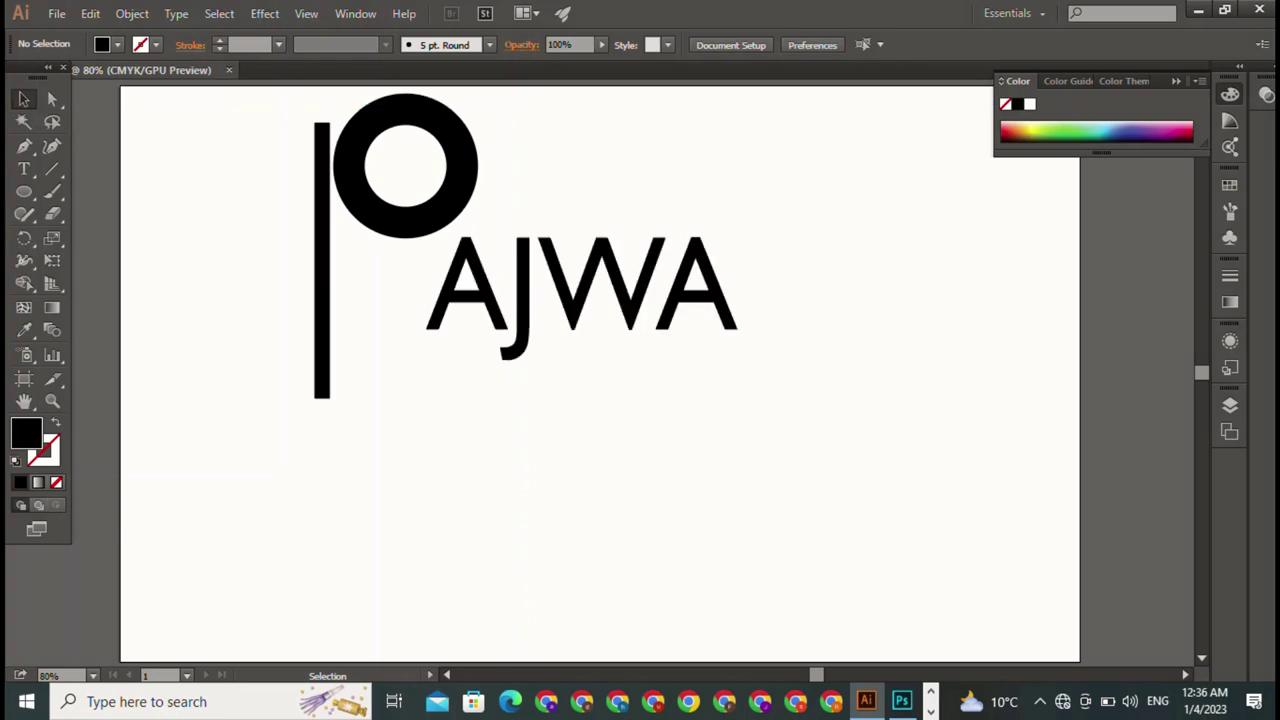
double_click(348, 170)
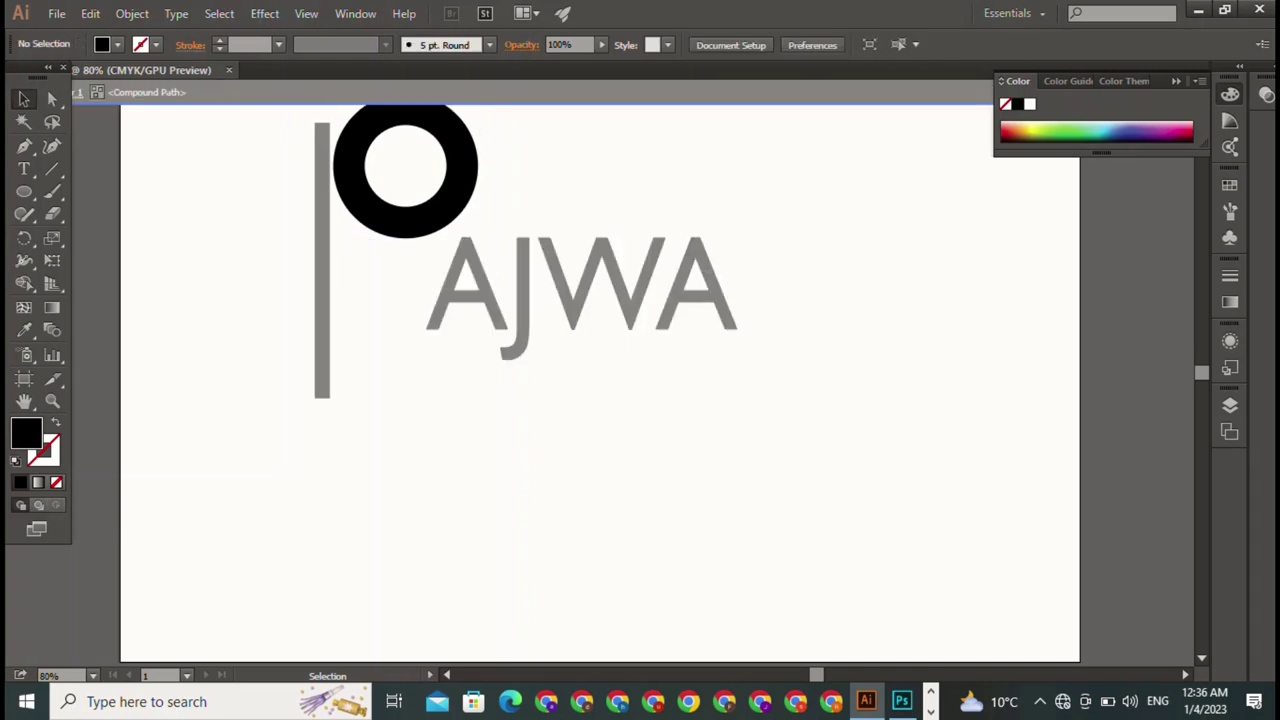
key(Escape)
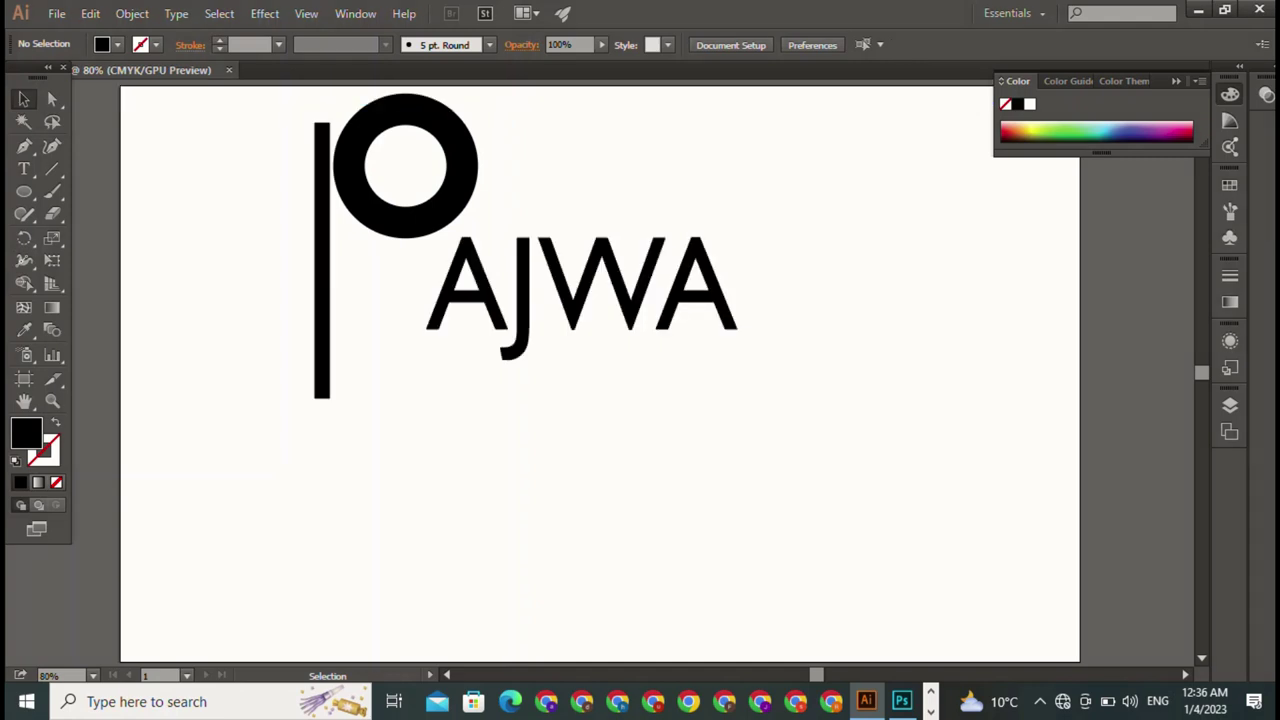
mouse_move(348, 170)
mouse_down()
mouse_move(398, 373)
mouse_move(515, 479)
mouse_move(303, 192)
mouse_up()
- Move the second ring onto the bar directly beneath the first
key(ctrl+shift+a)
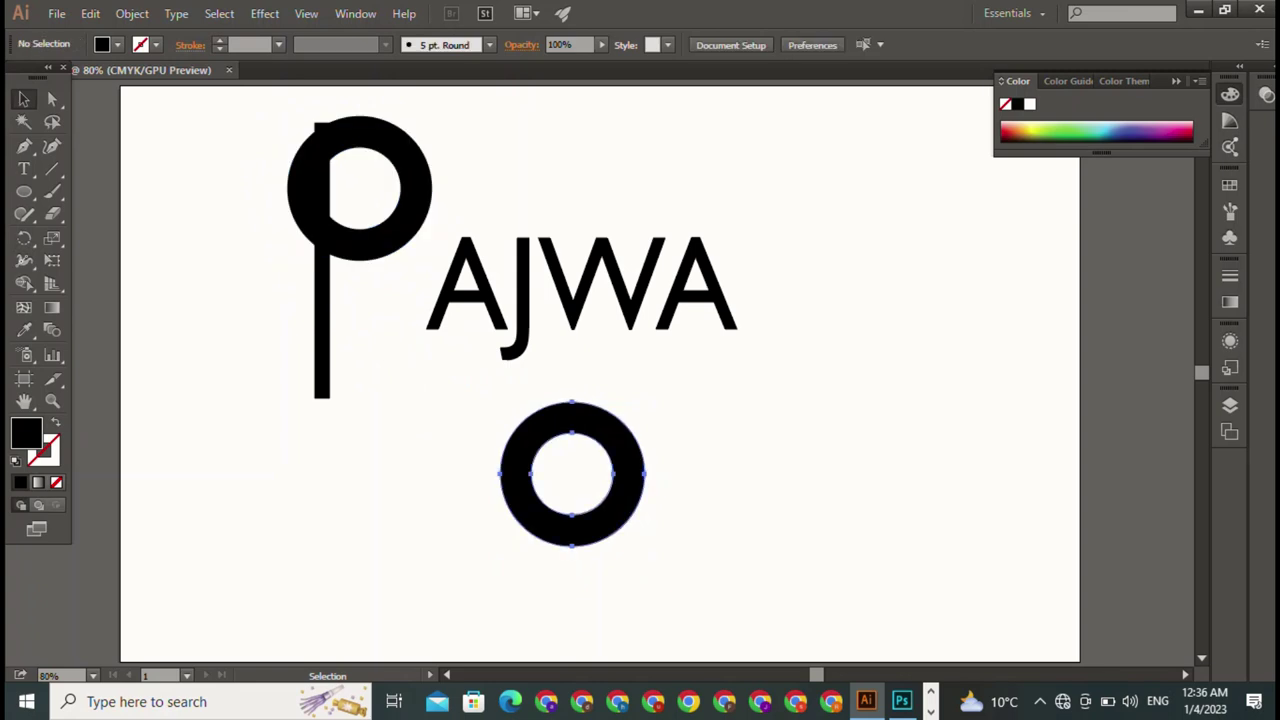
mouse_move(515, 479)
mouse_down()
mouse_move(284, 332)
mouse_move(295, 335)
mouse_up()
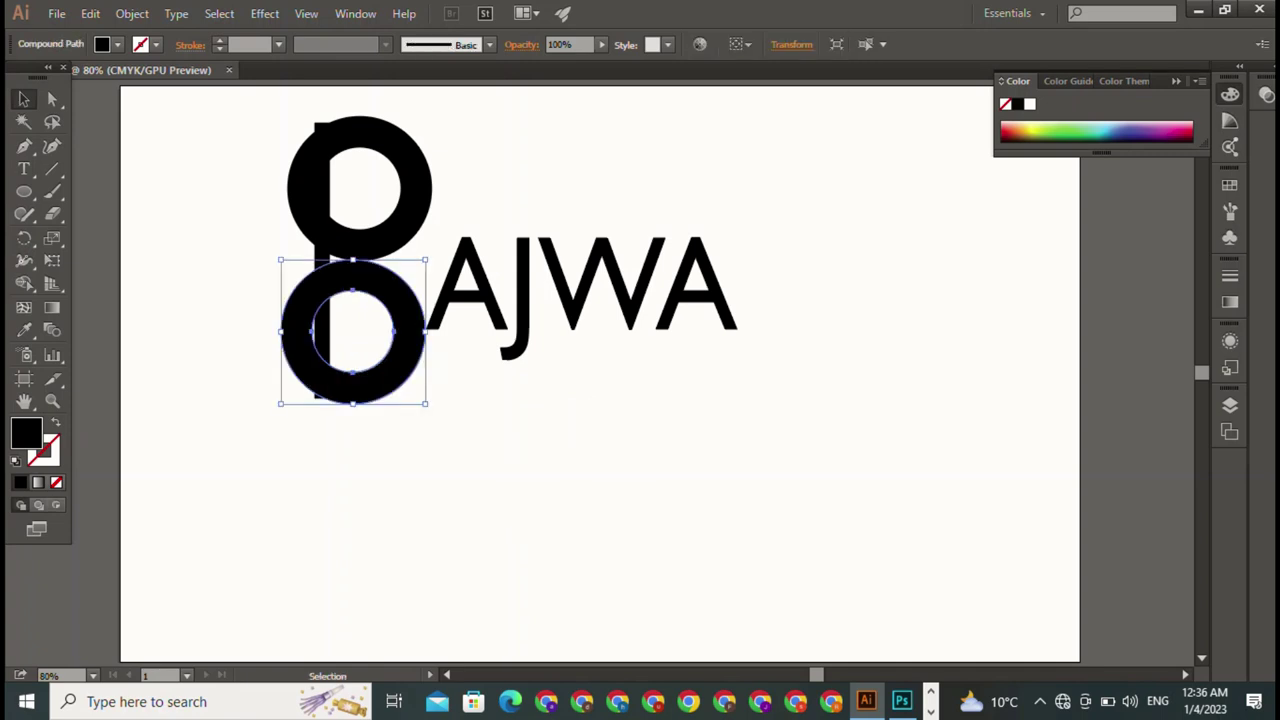
key(ctrl+shift+a)
click(371, 209)
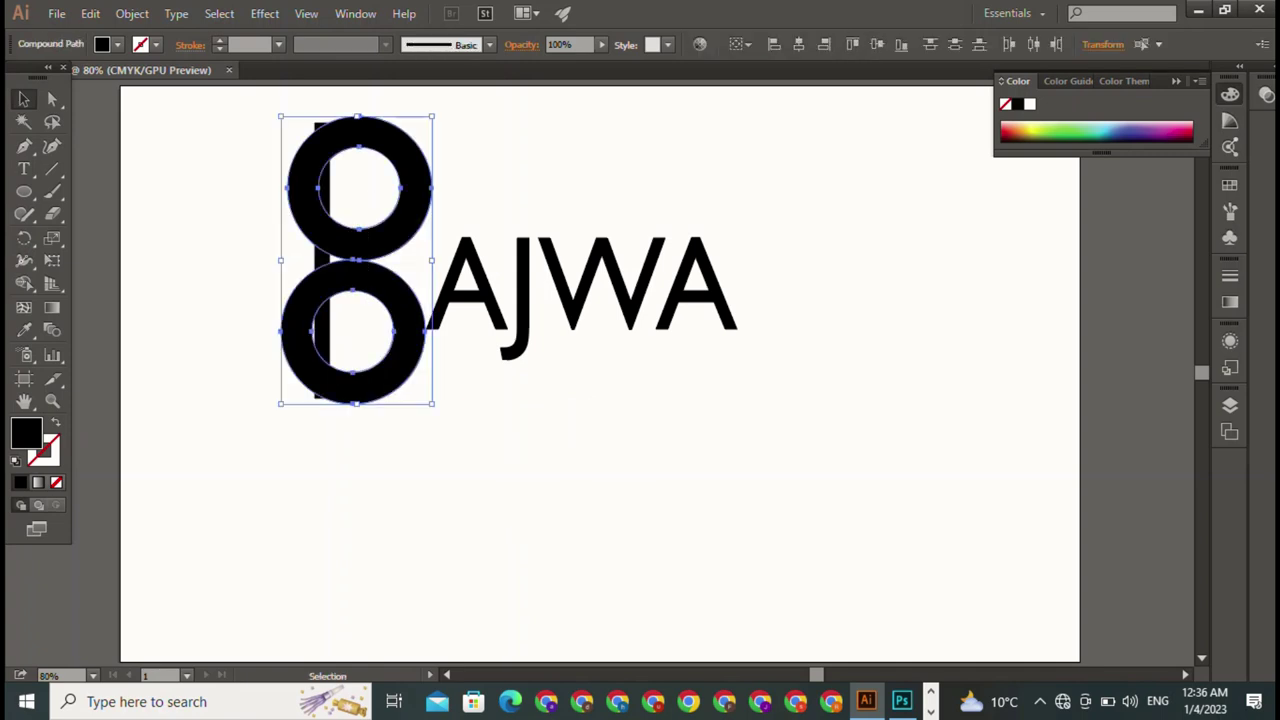
key(ctrl+shift+a)
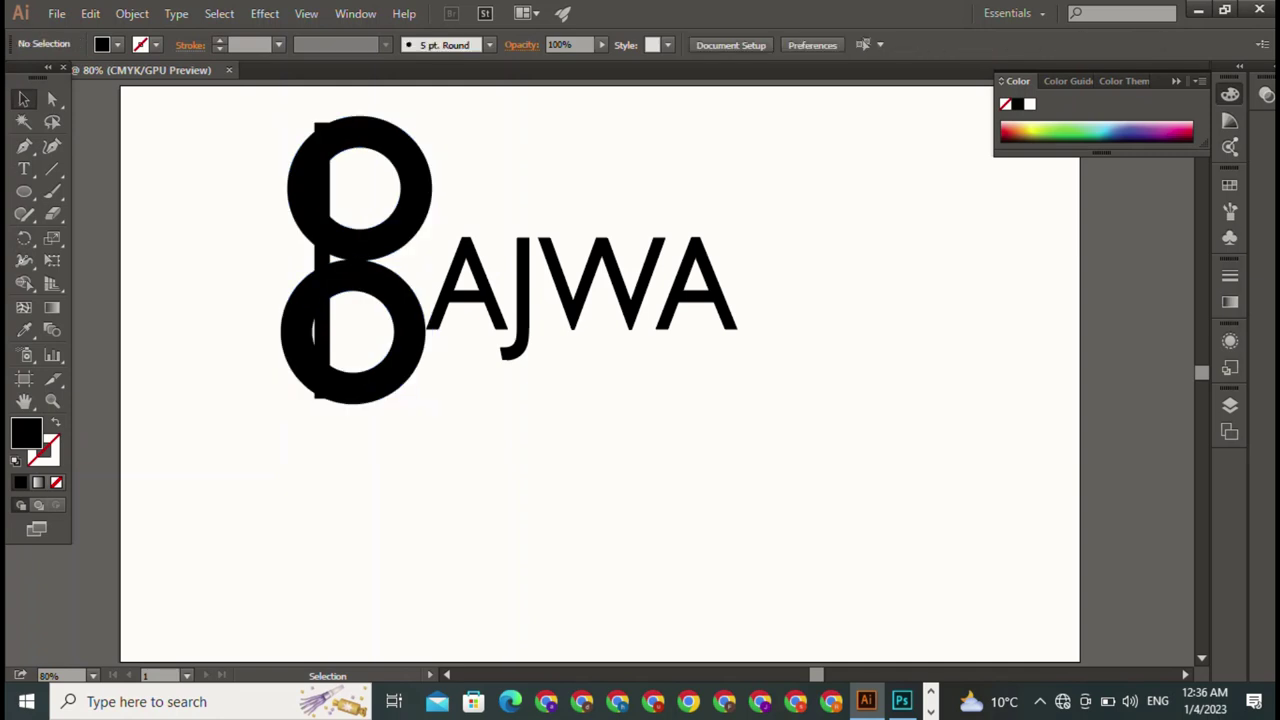
- Nudge the lower ring right, undo and redo the adjustment, then select rings and bar
click(300, 345)
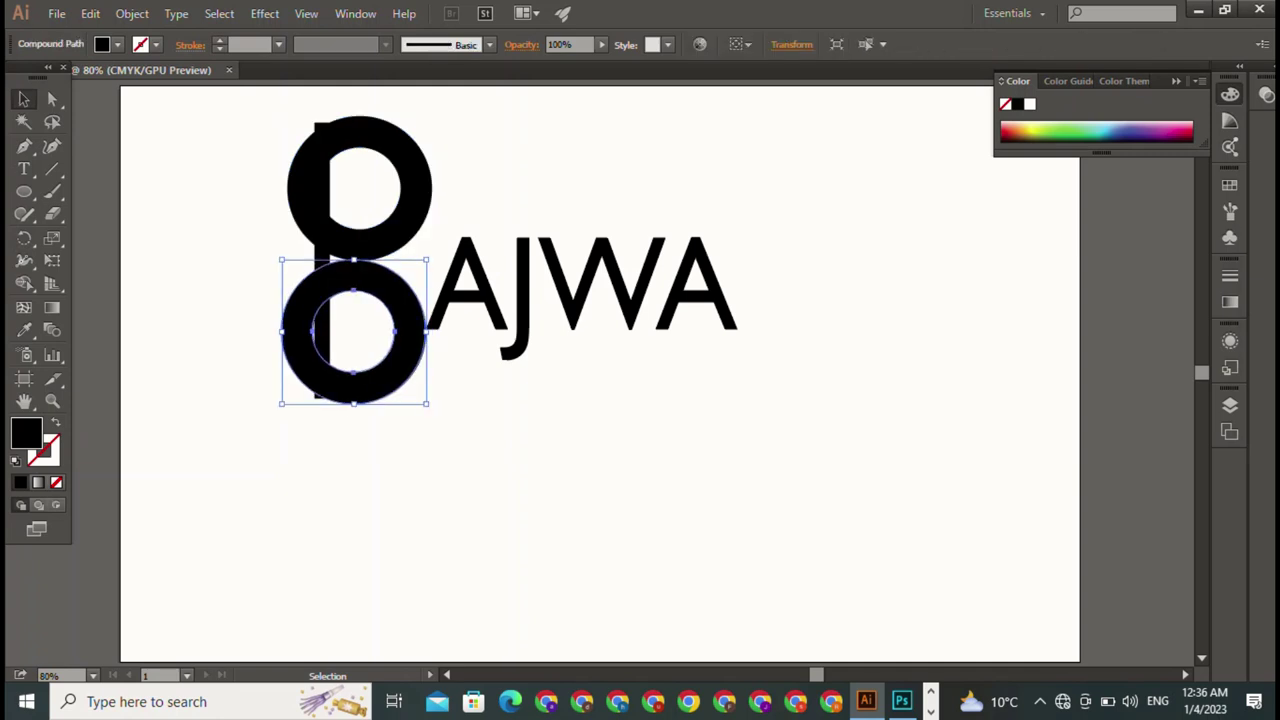
key(Right)
key(Right)
key(ctrl+z)
key(ctrl+z)
key(ctrl+z)
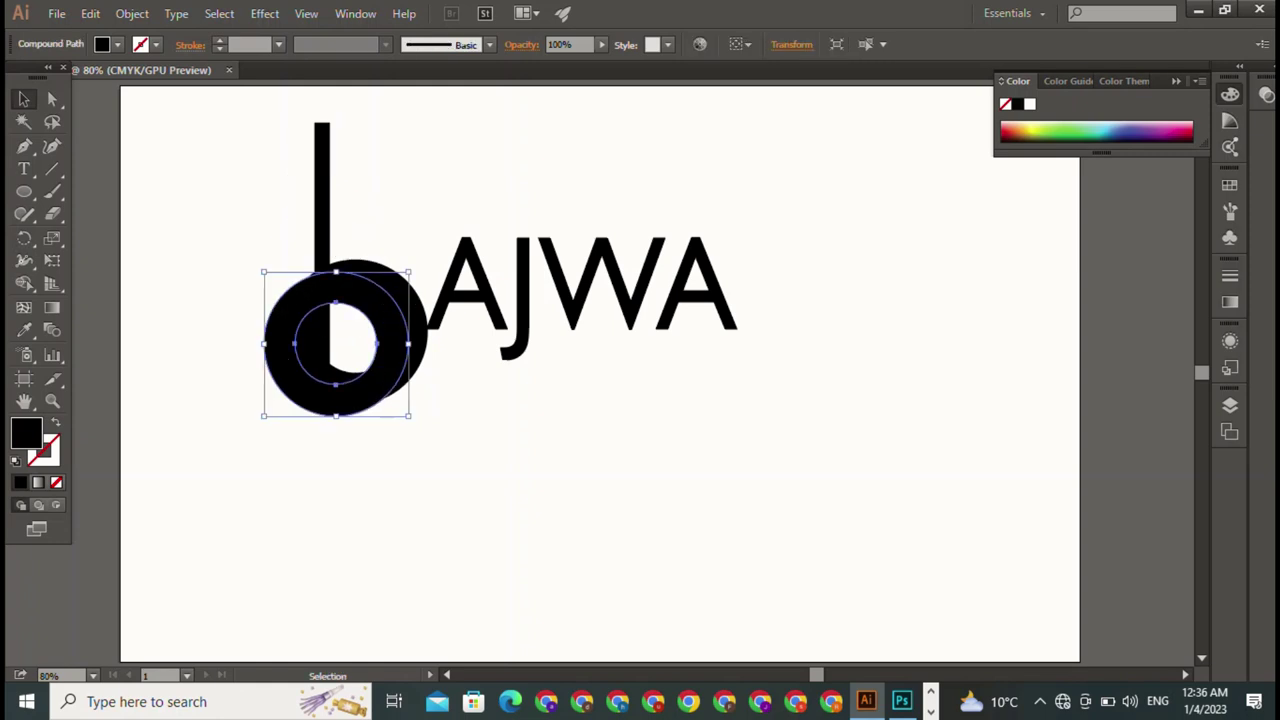
key(ctrl+shift+z)
key(ctrl+shift+z)
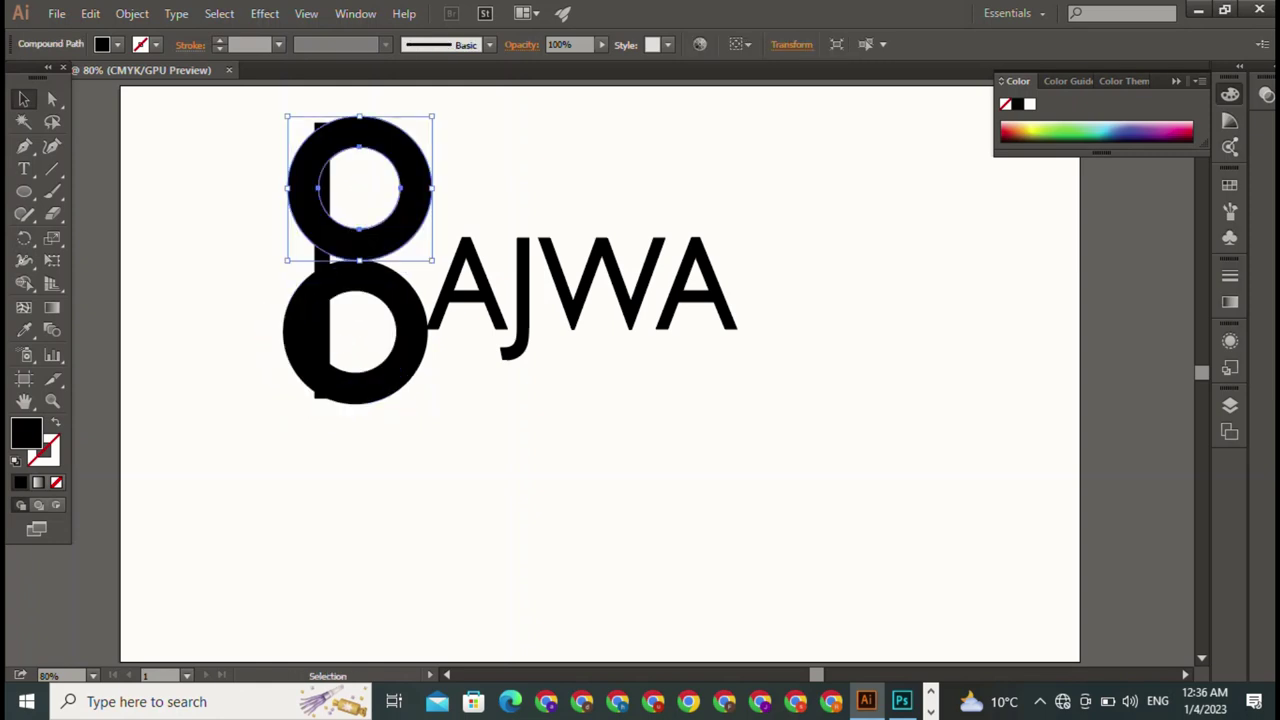
key(ctrl+shift+z)
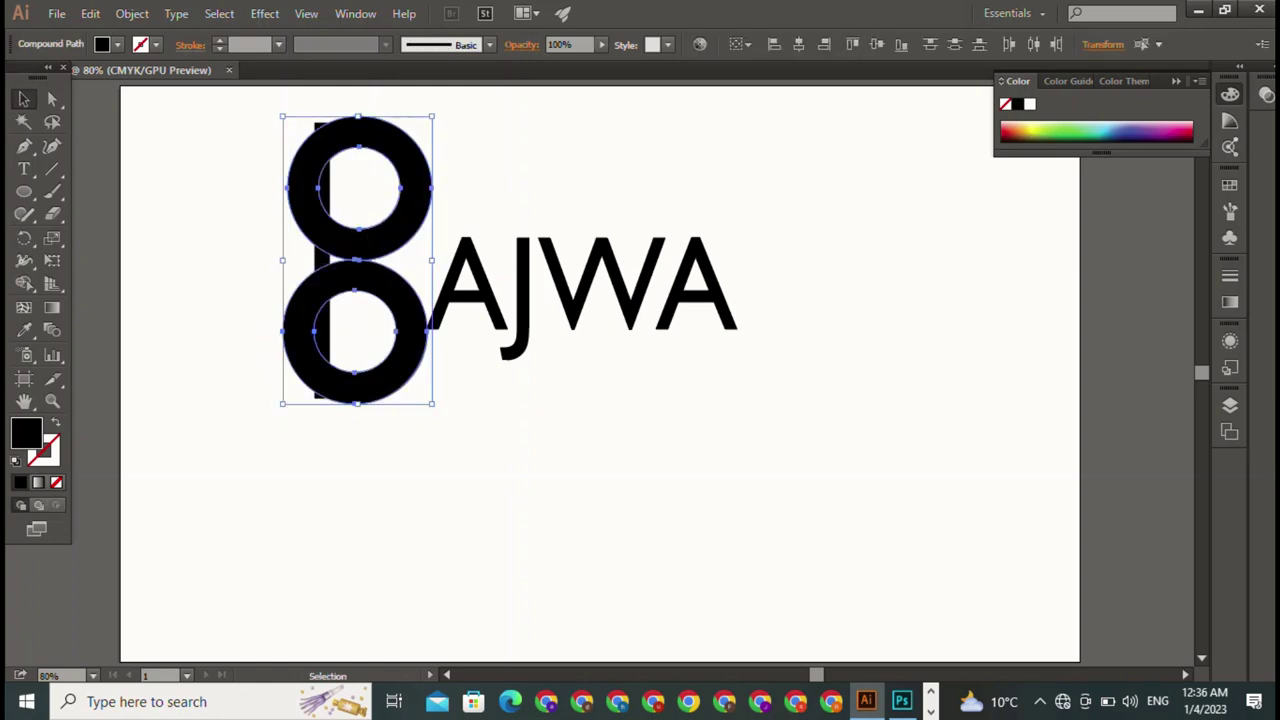
key(ctrl+shift+a)
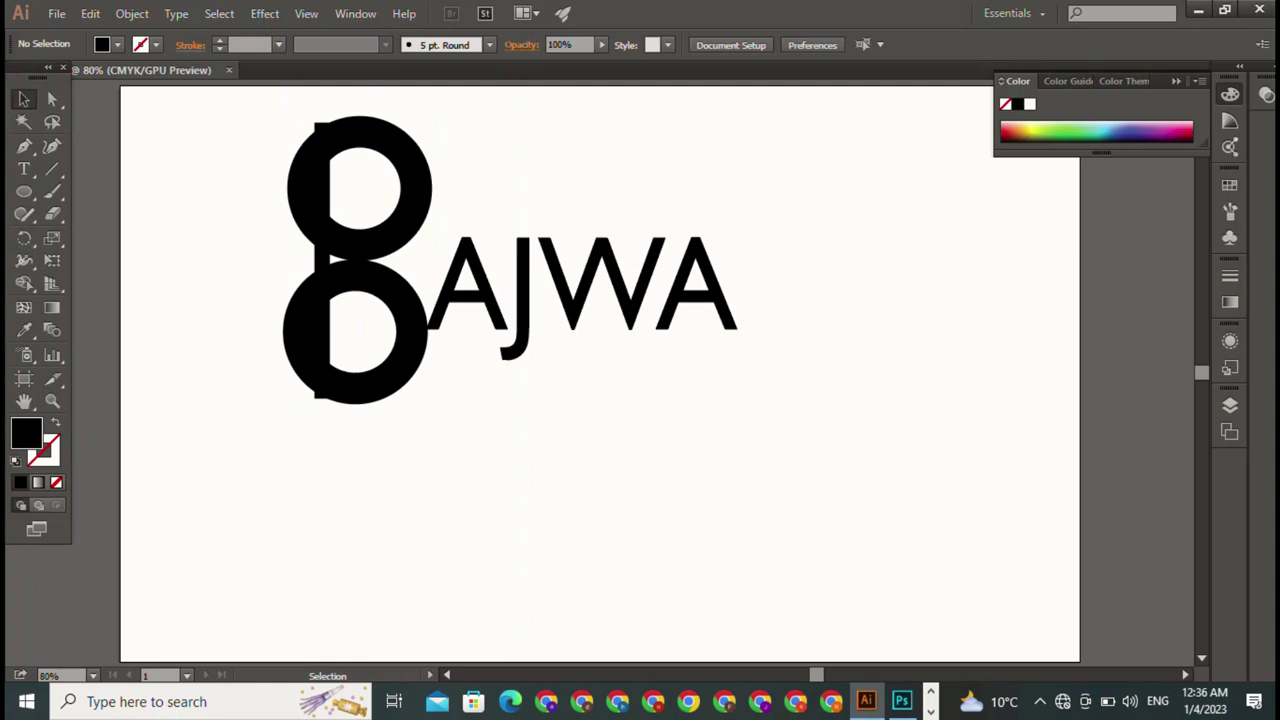
key(ctrl+z)
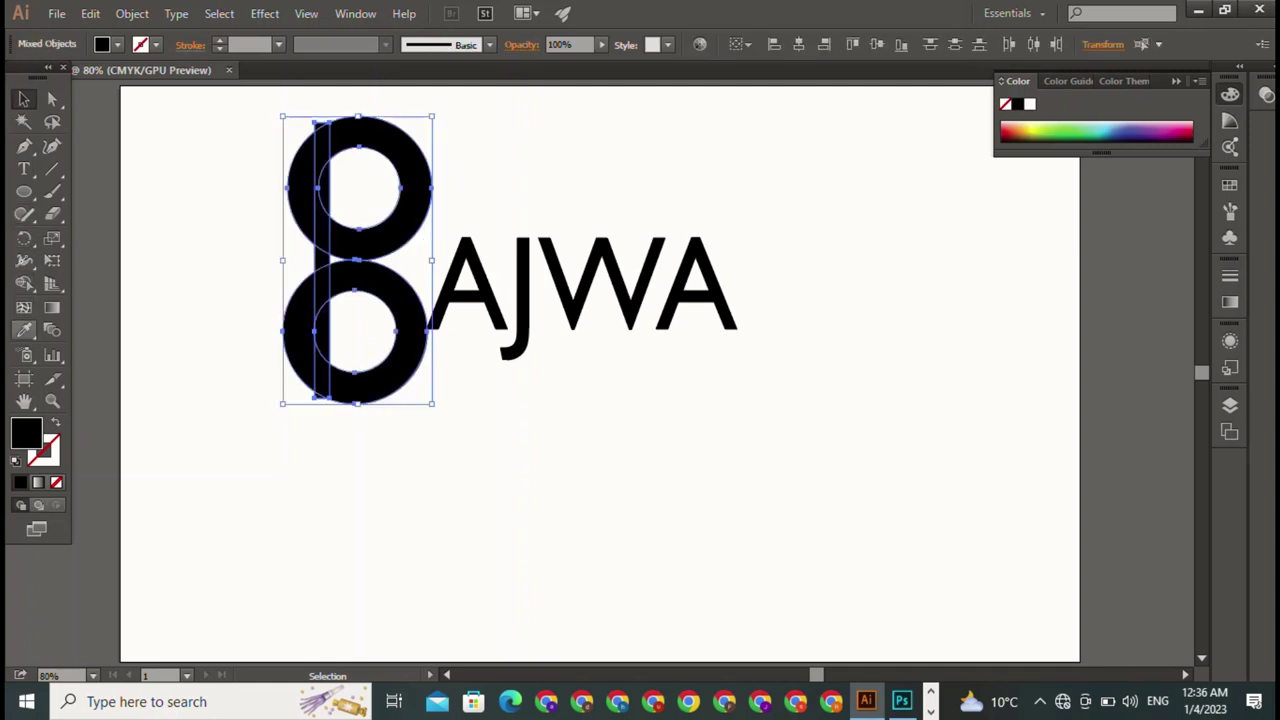
- Trim away the left crescents of both rings with Shape Builder
click(24, 283)
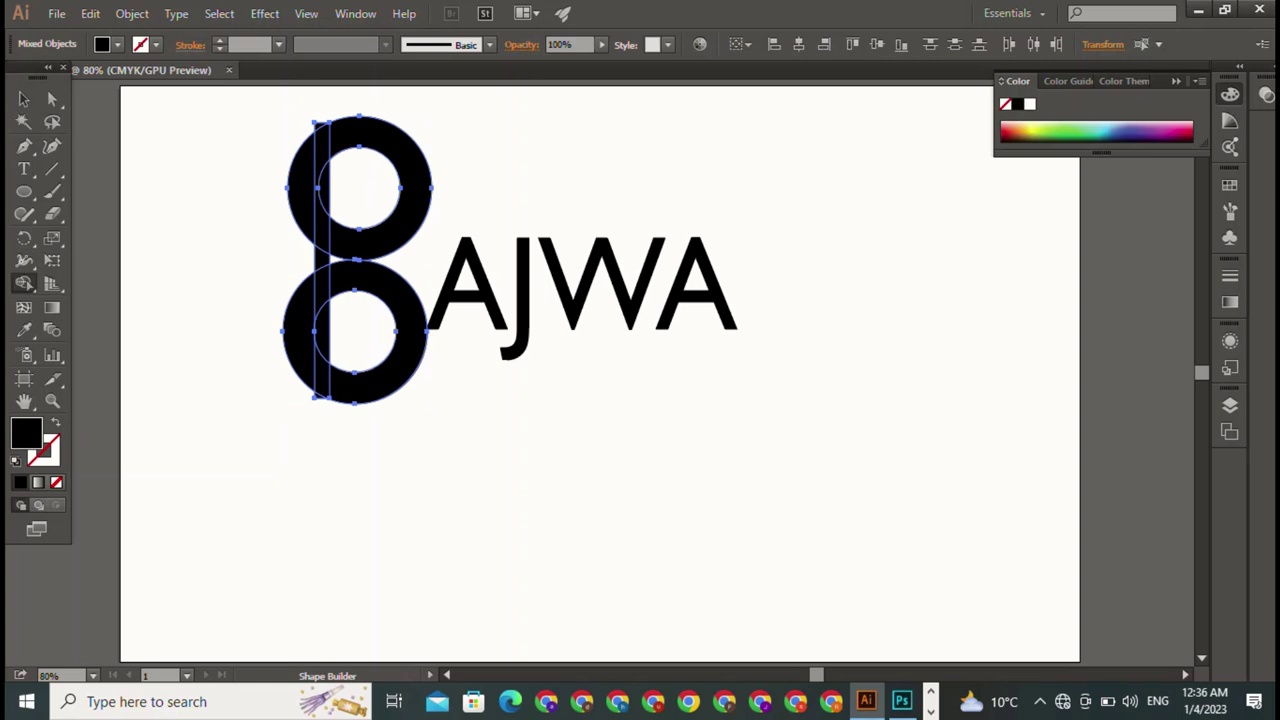
alt+click(300, 185)
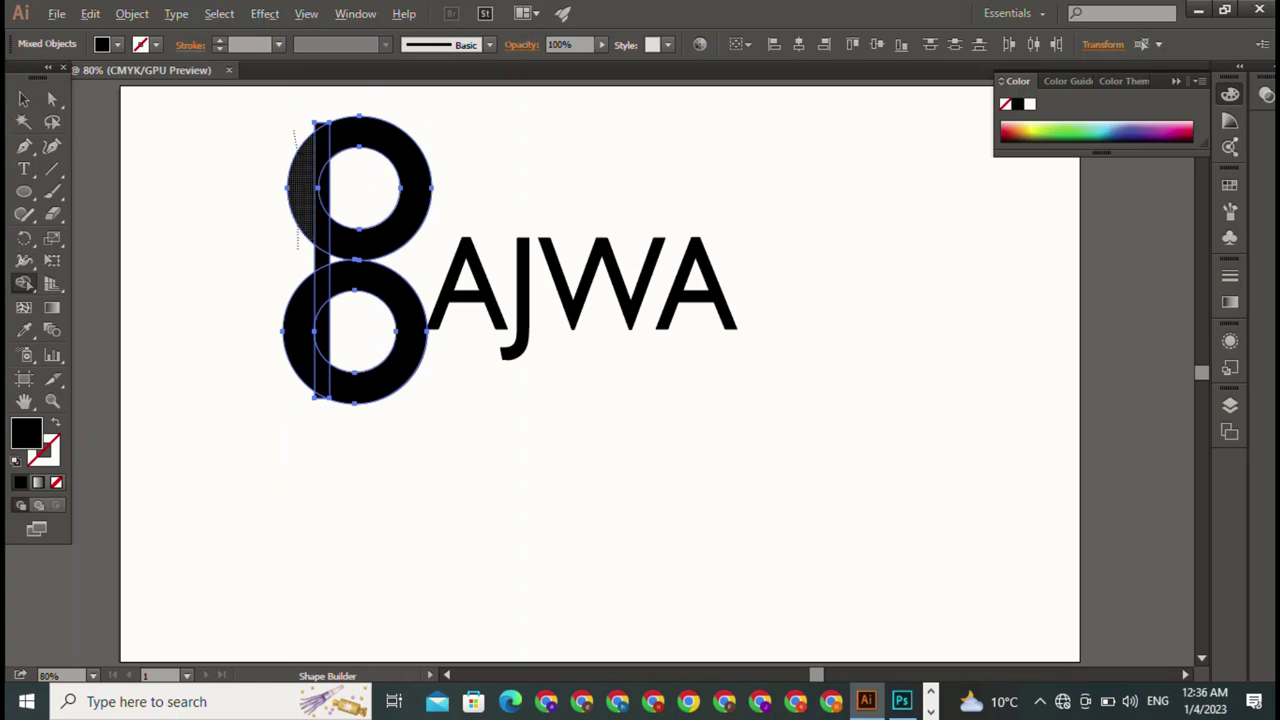
alt+click(298, 330)
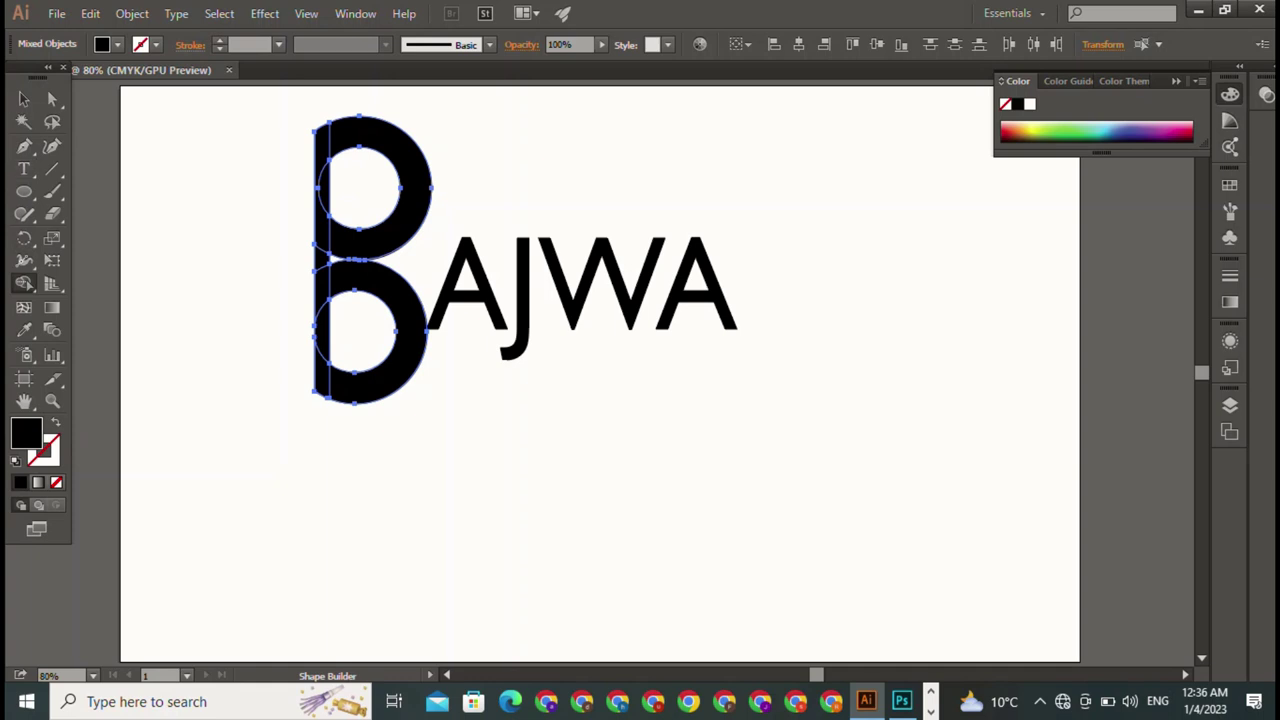
click(24, 99)
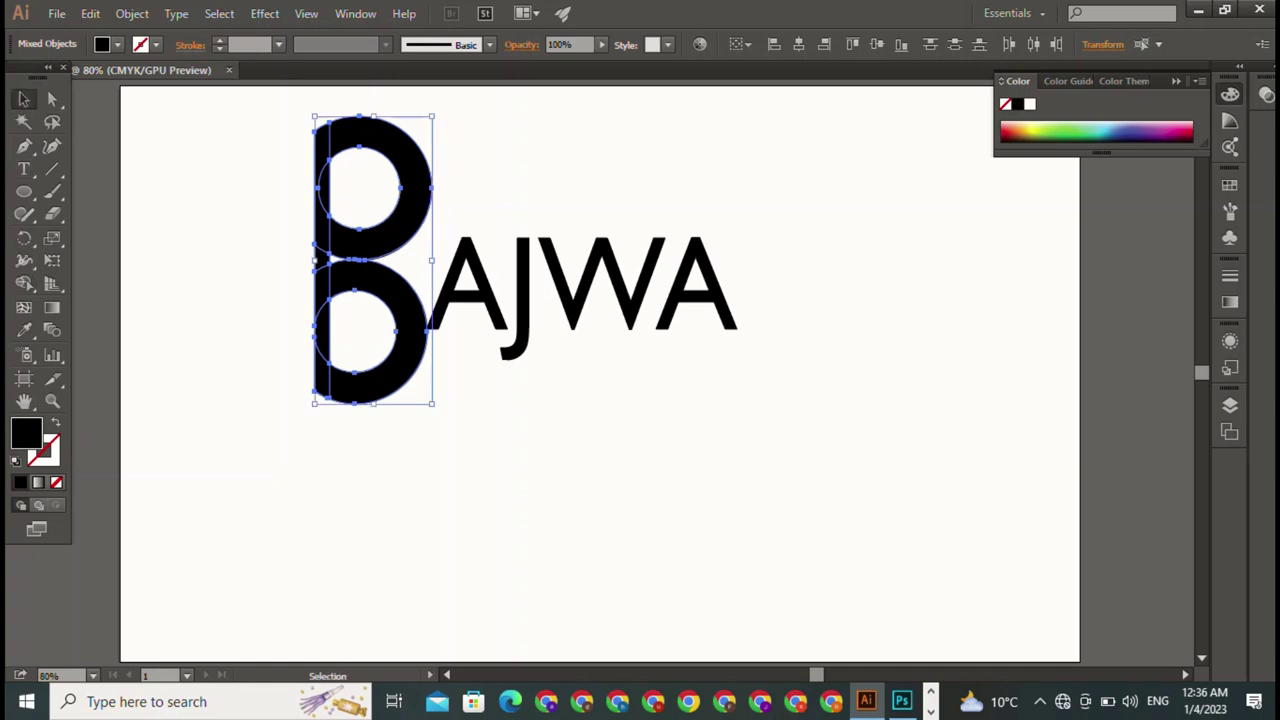
key(ctrl+shift+a)
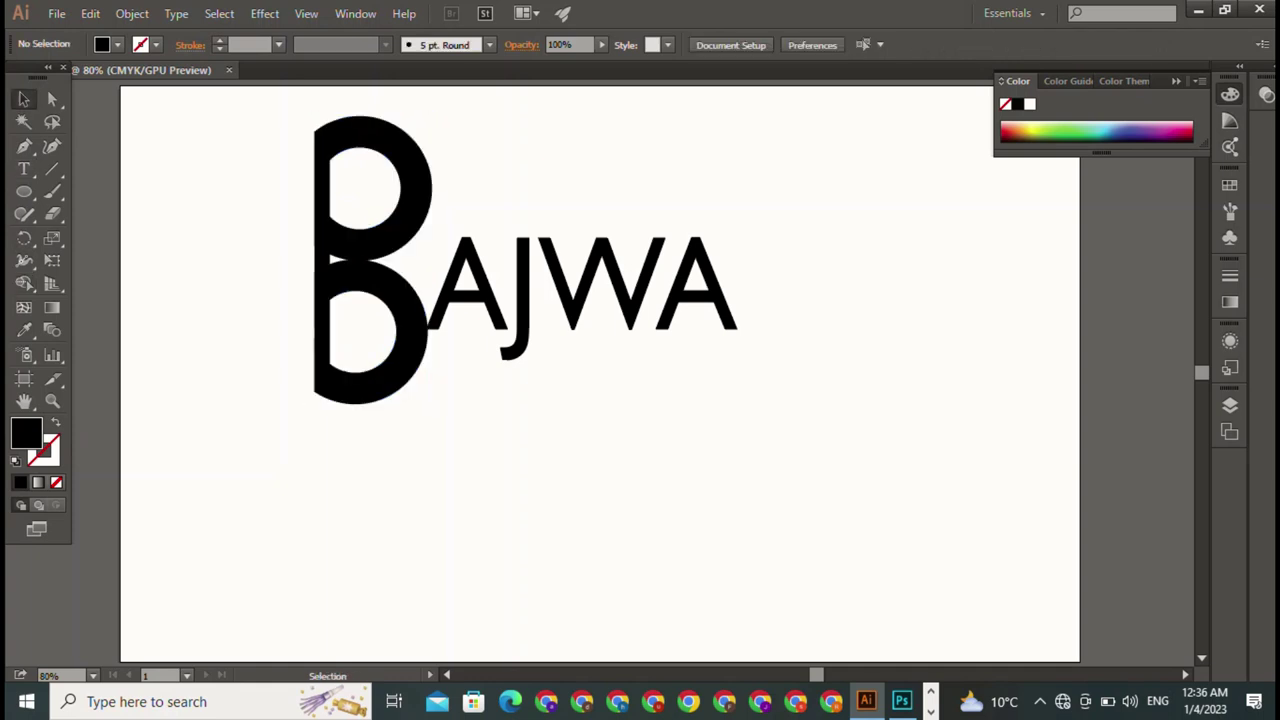
- Move the B lower on the page and bring AJWA down beside its lower bowl
drag(272, 108, 386, 390)
key(a)
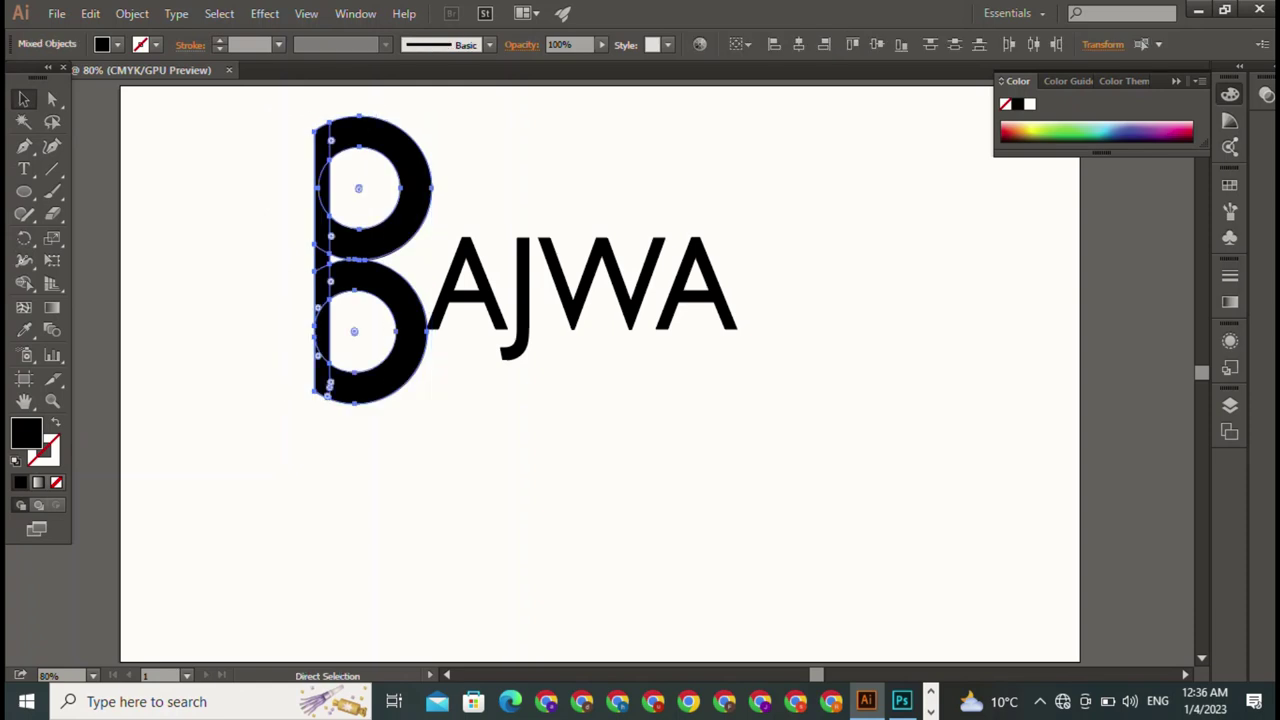
key(ctrl+shift+a)
key(v)
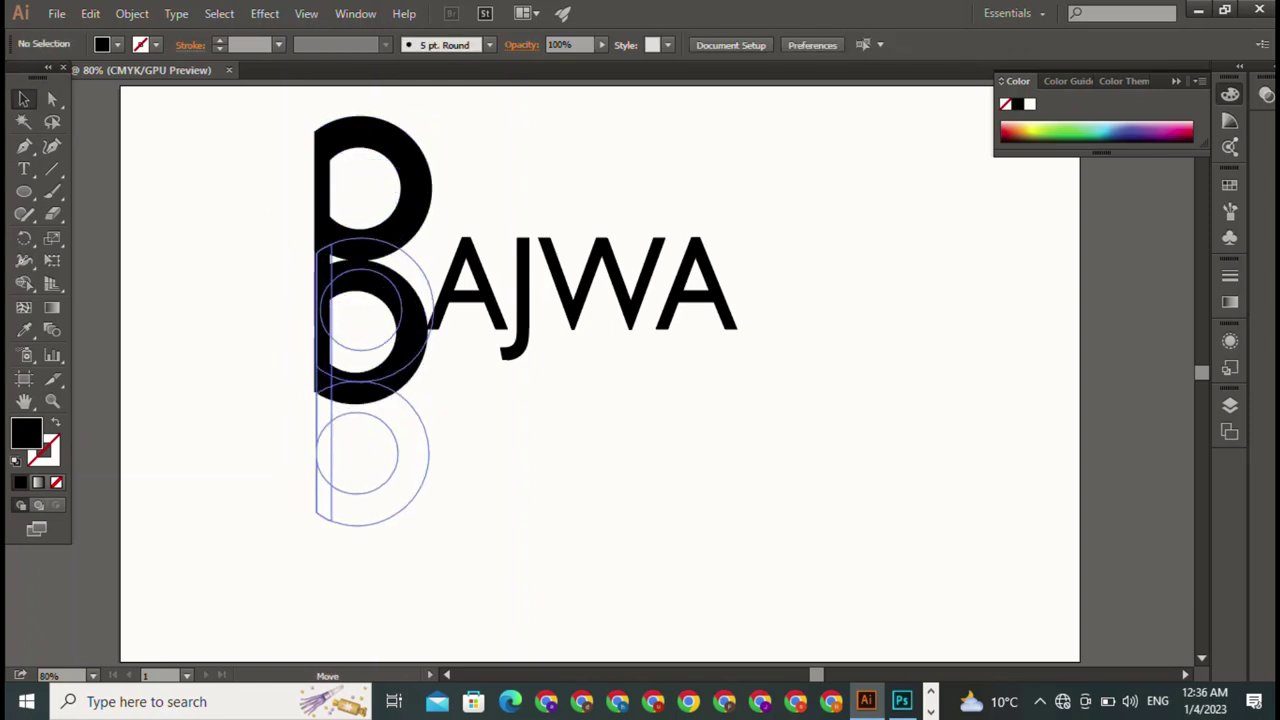
drag(372, 300, 372, 423)
drag(590, 285, 580, 460)
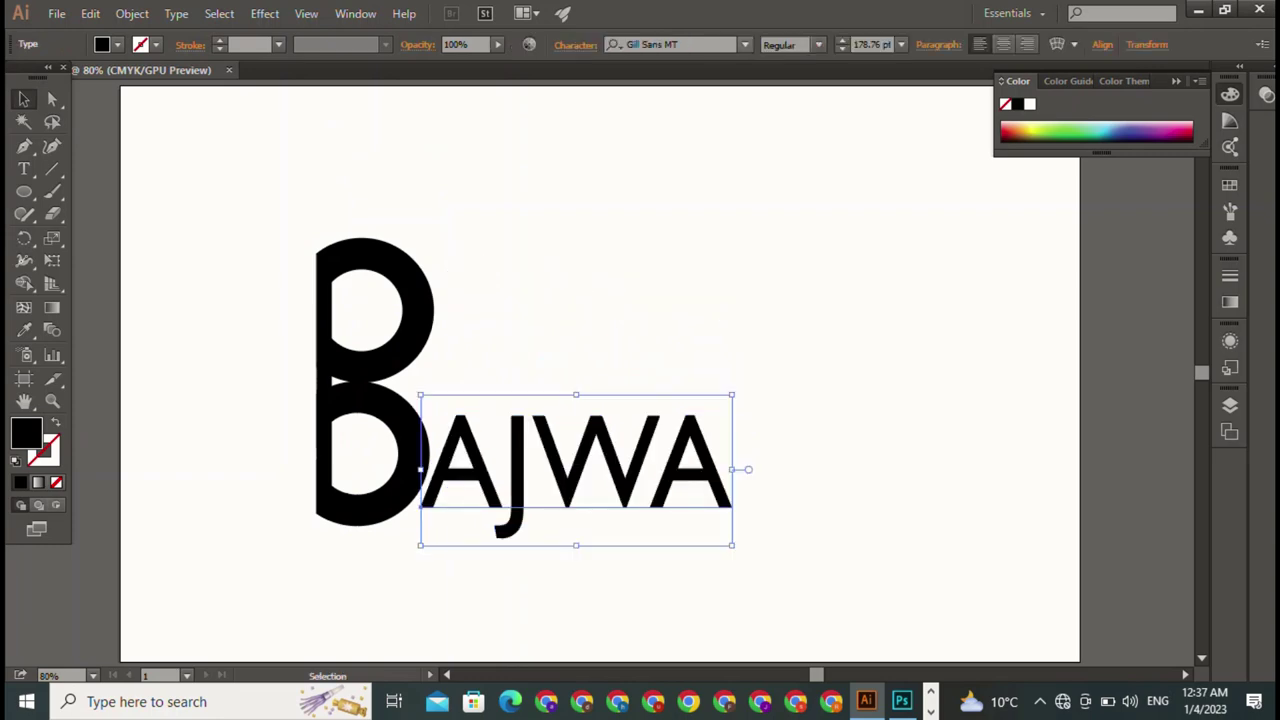
- Set AJWA in Goudy Stout, shrink it to about 135.78 pt and rest it along the B's base
click(744, 44)
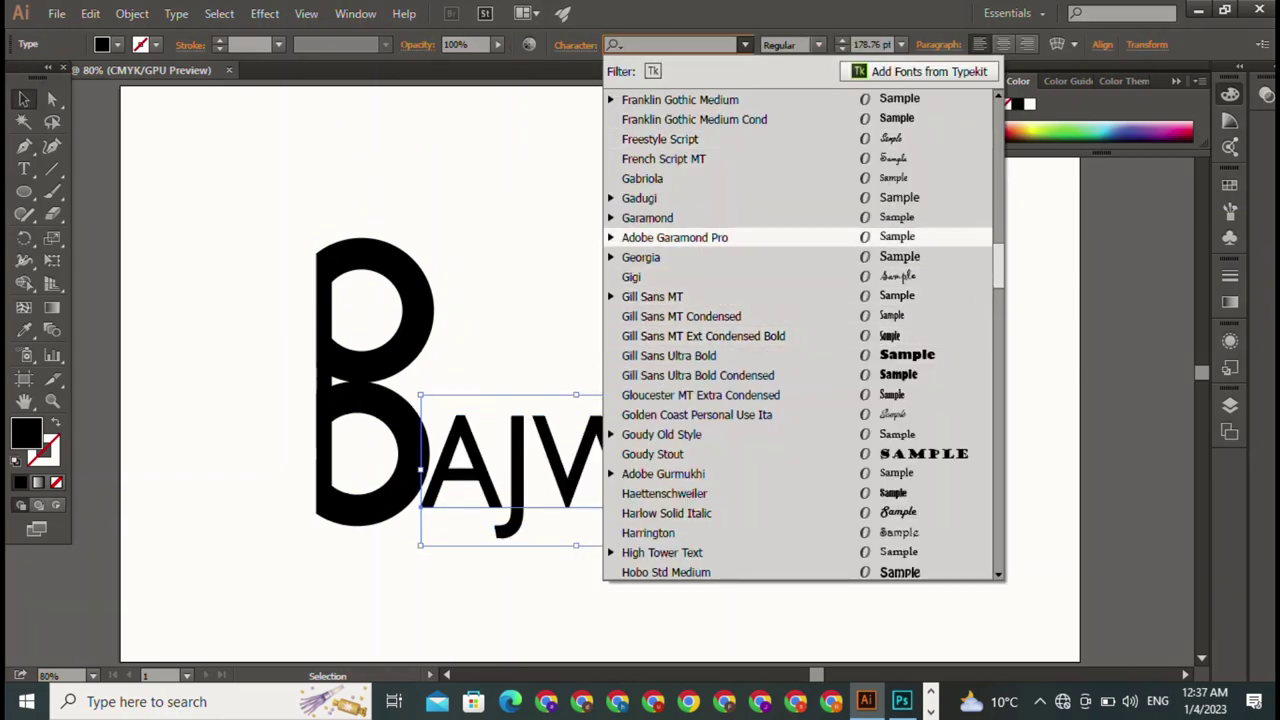
click(680, 139)
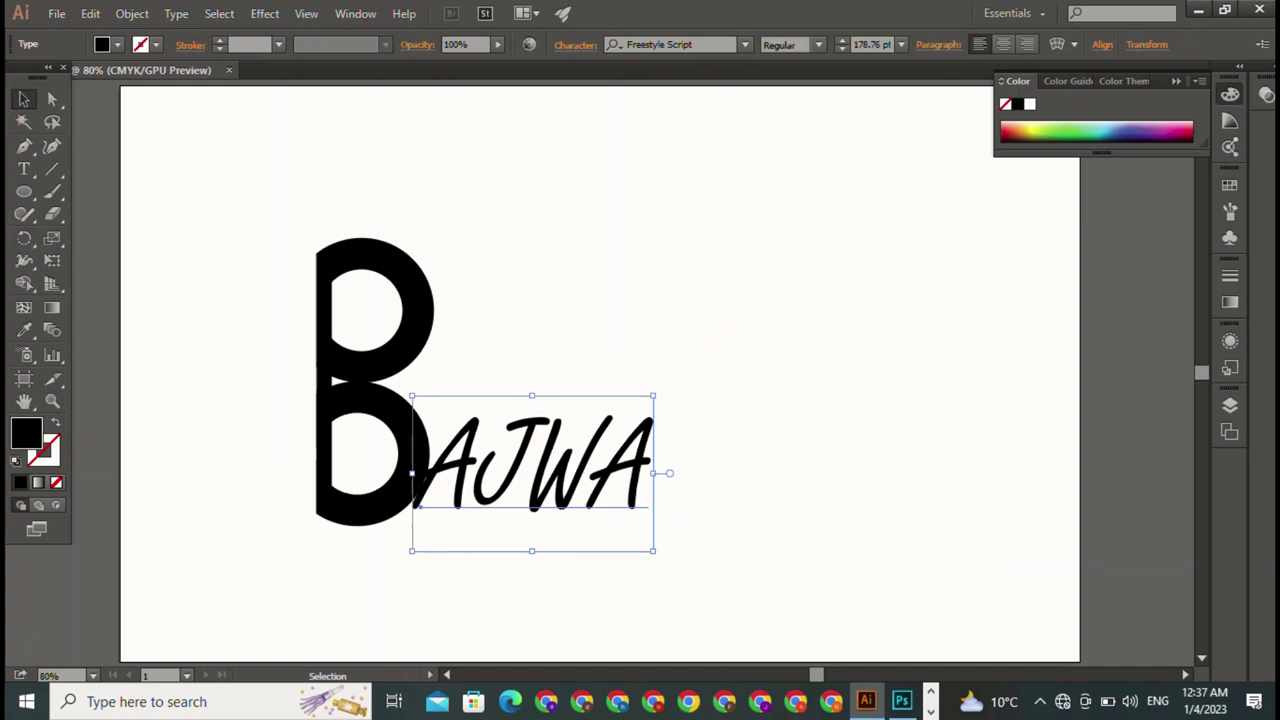
click(744, 44)
click(680, 449)
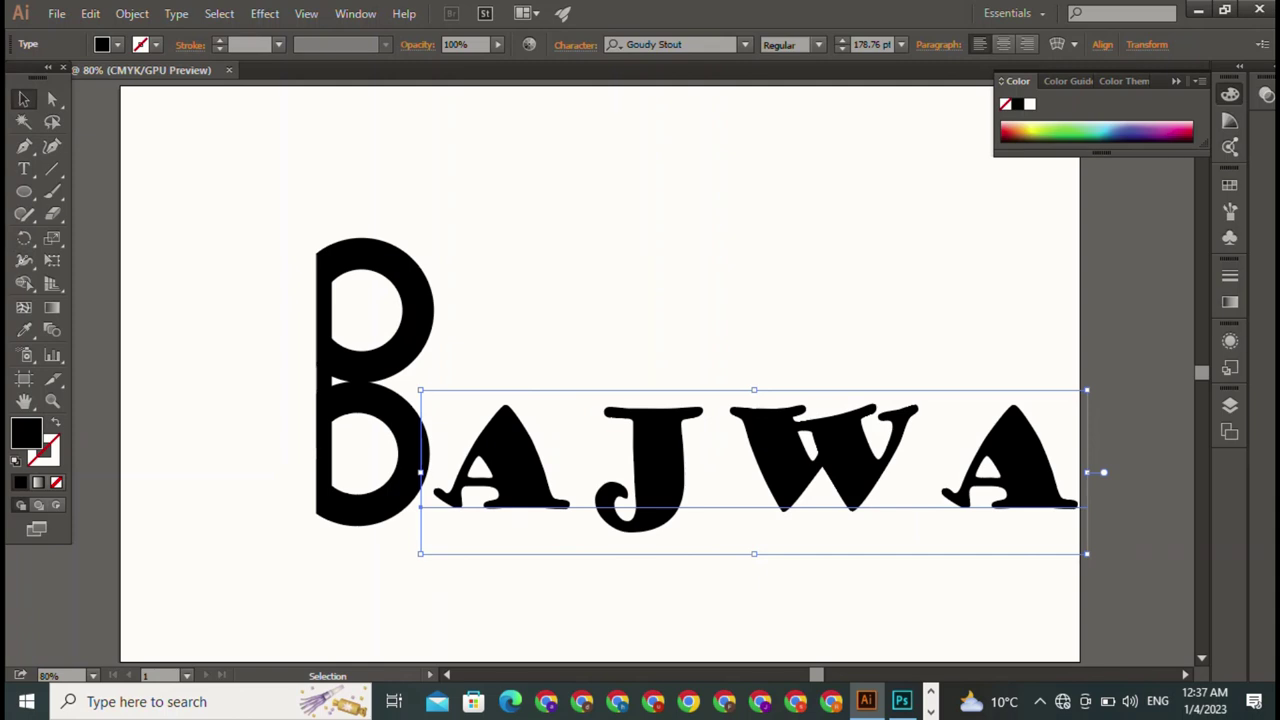
drag(1086, 553, 928, 514)
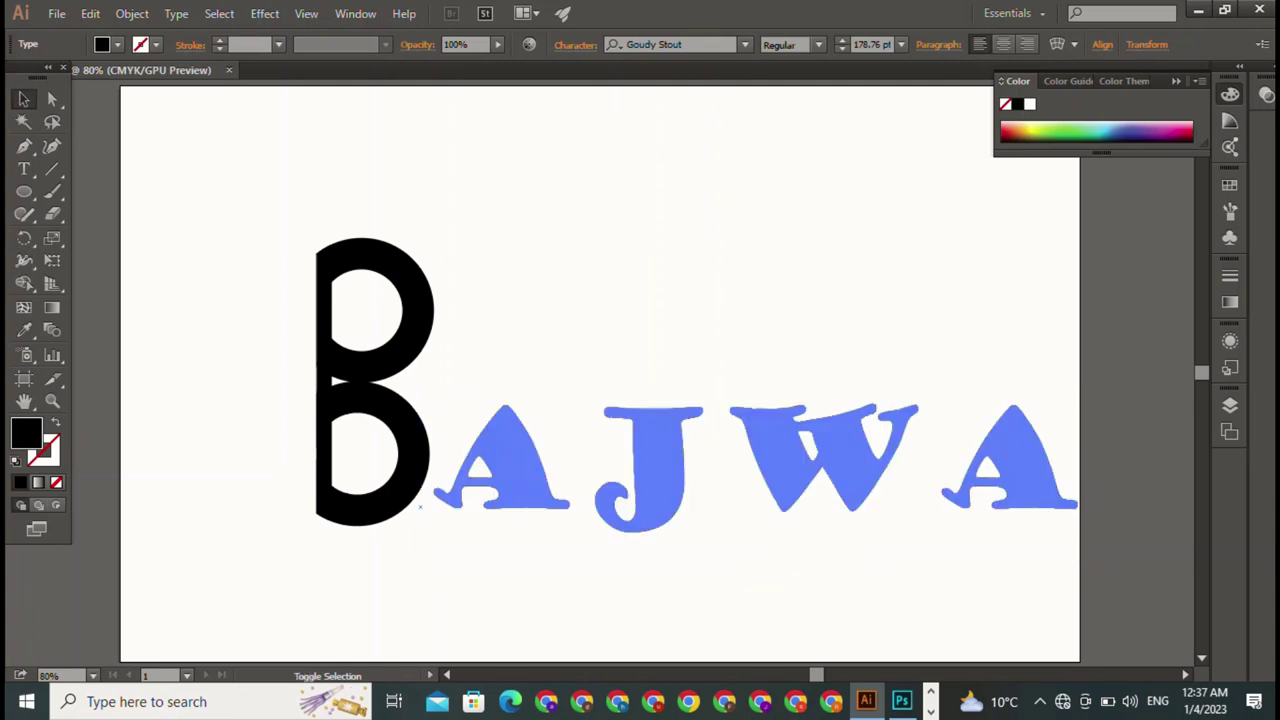
drag(673, 440, 673, 485)
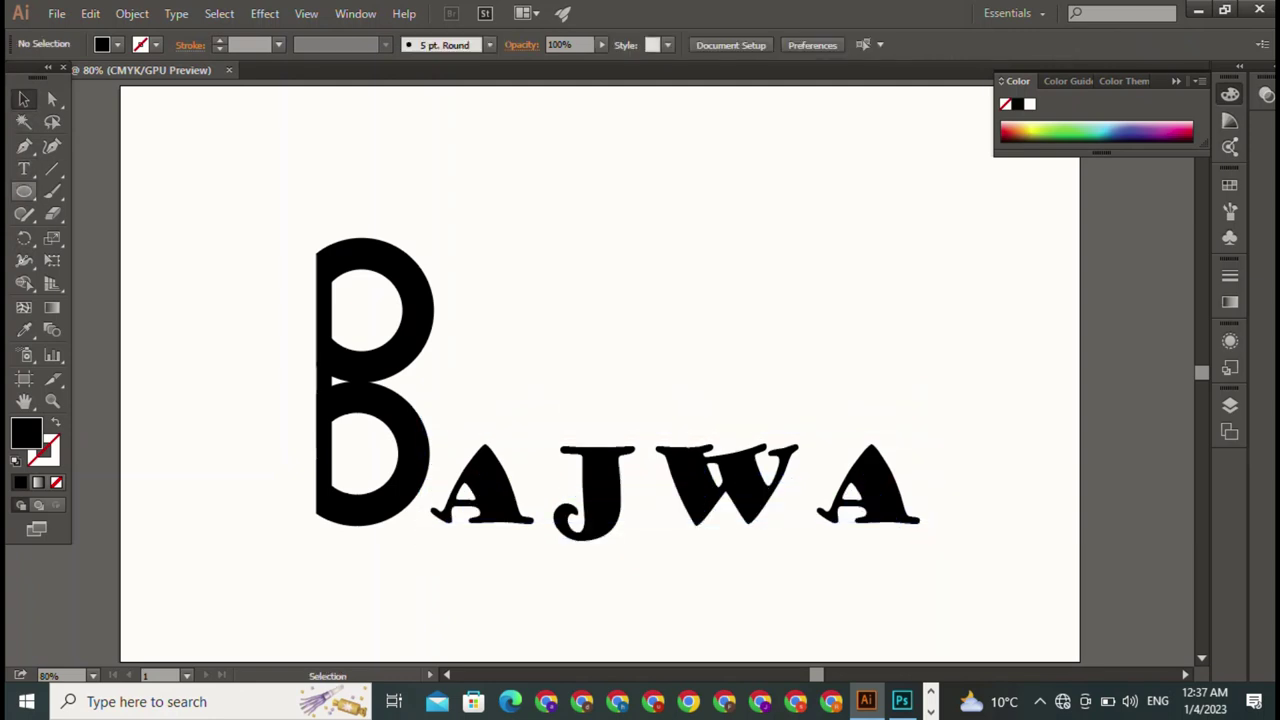
- Draw a square above and to the right of the B
click(24, 191)
click(110, 191)
drag(429, 139, 619, 329)
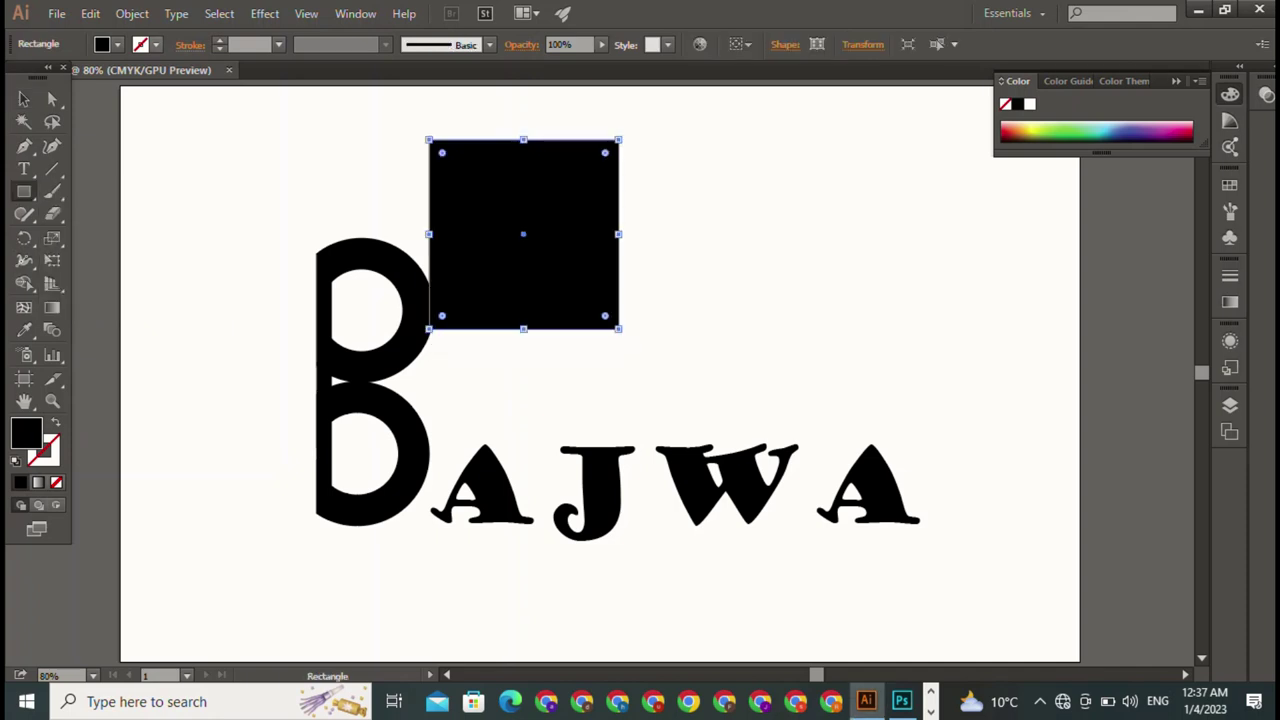
- Give the square a 3 pt black stroke, no fill and a tapered width profile
click(156, 44)
click(56, 76)
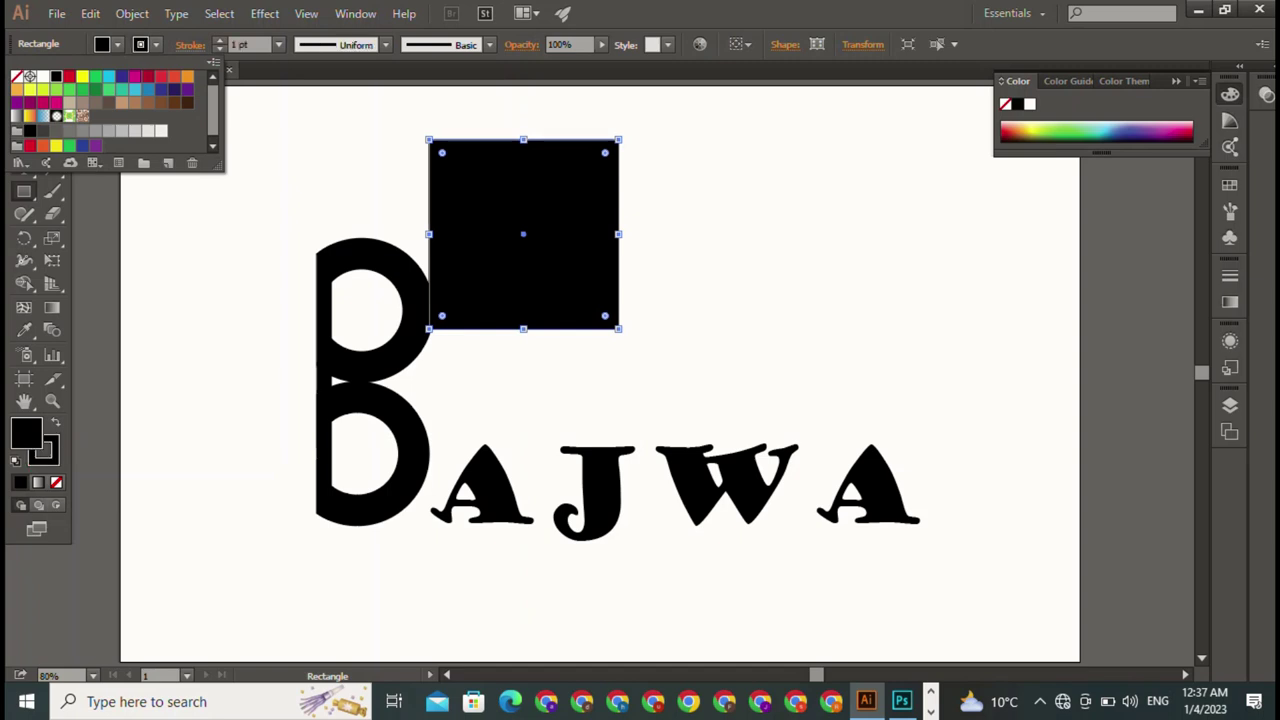
click(156, 44)
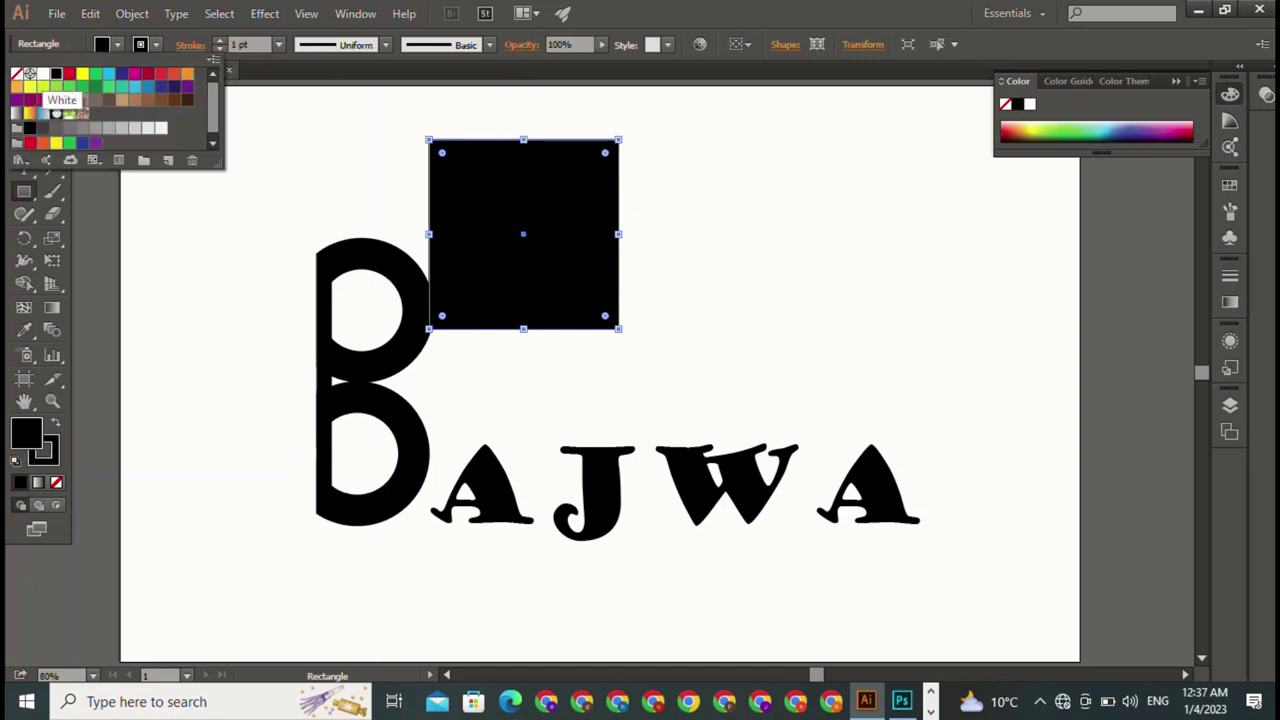
click(16, 74)
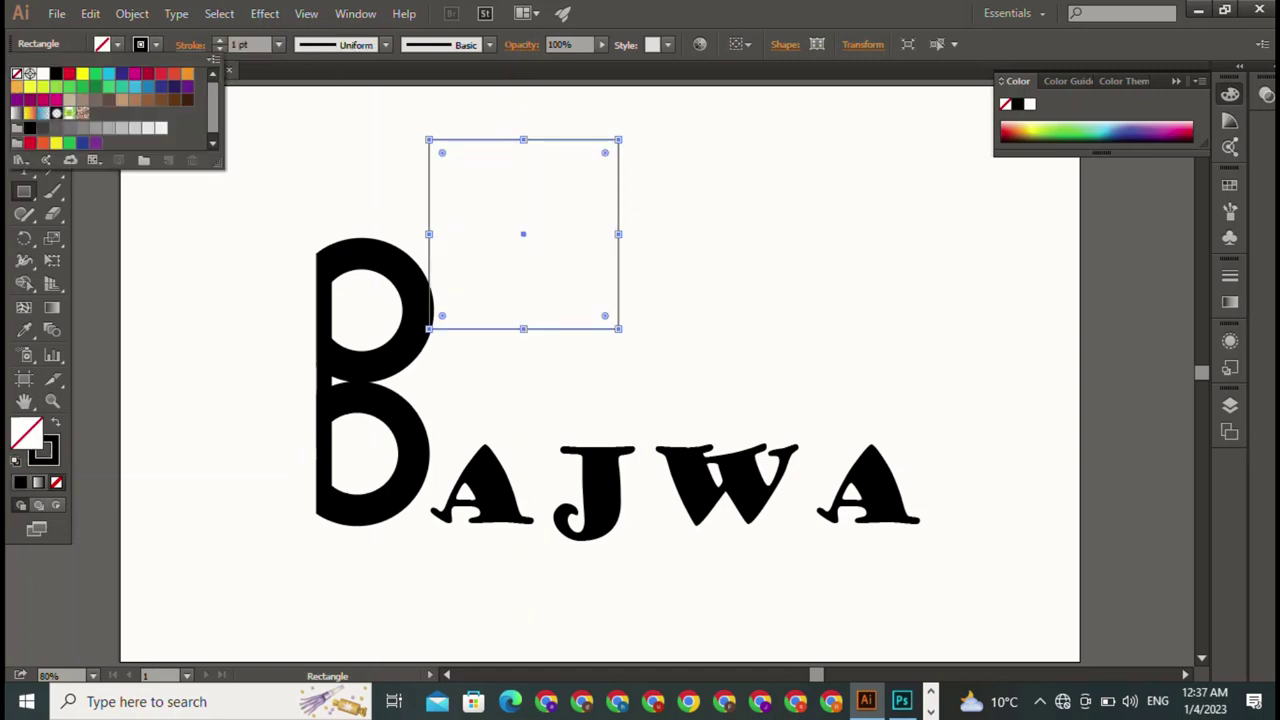
click(219, 40)
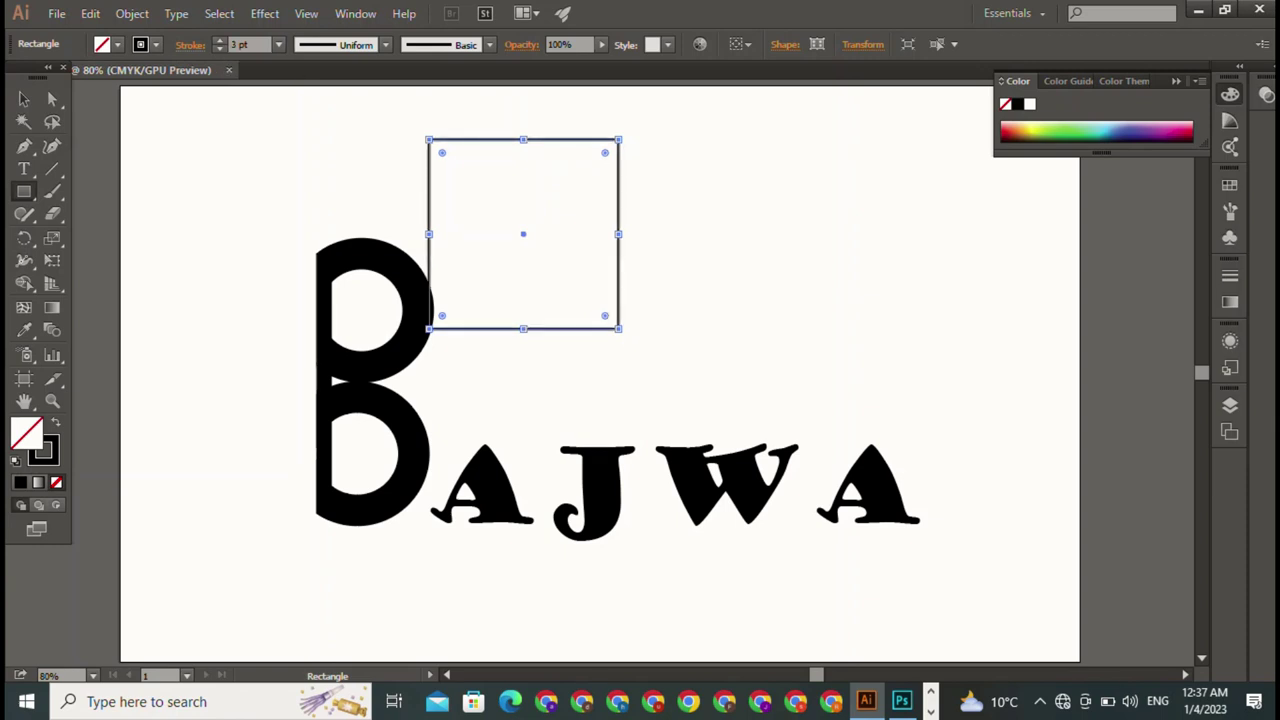
click(385, 44)
click(320, 105)
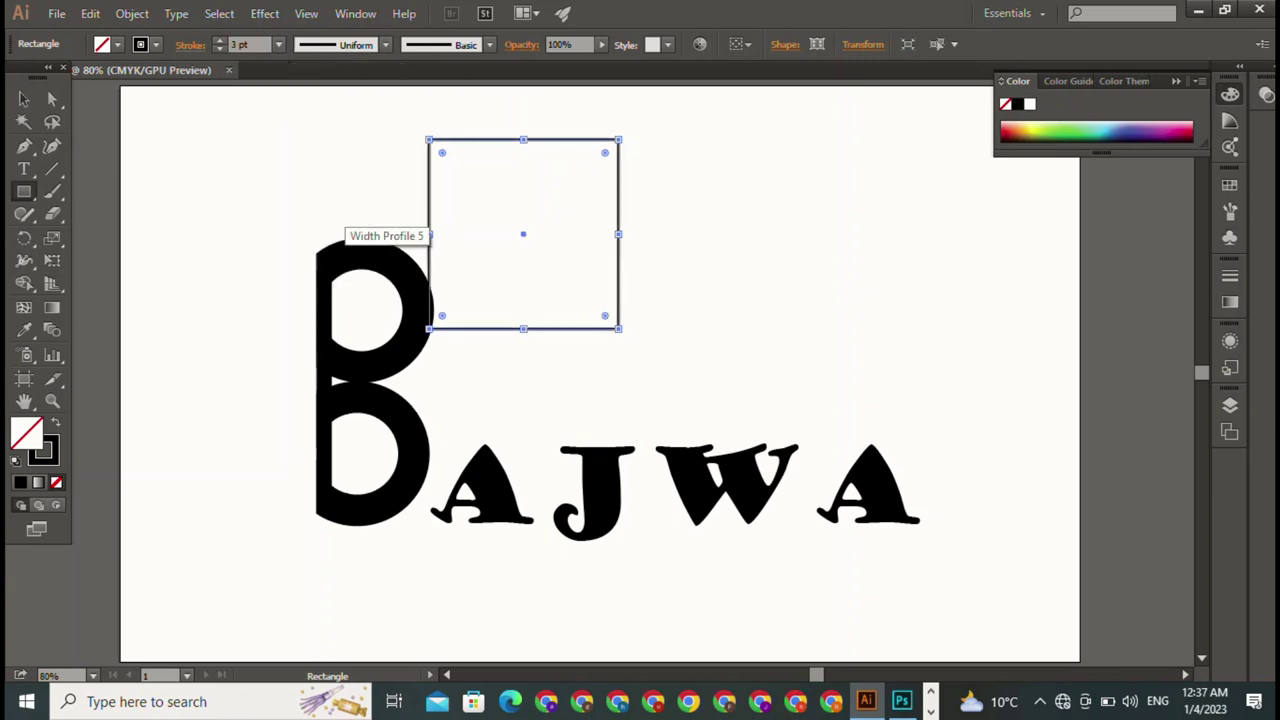
- Duplicate the square outline and shift the copy to overlap the original
key(v)
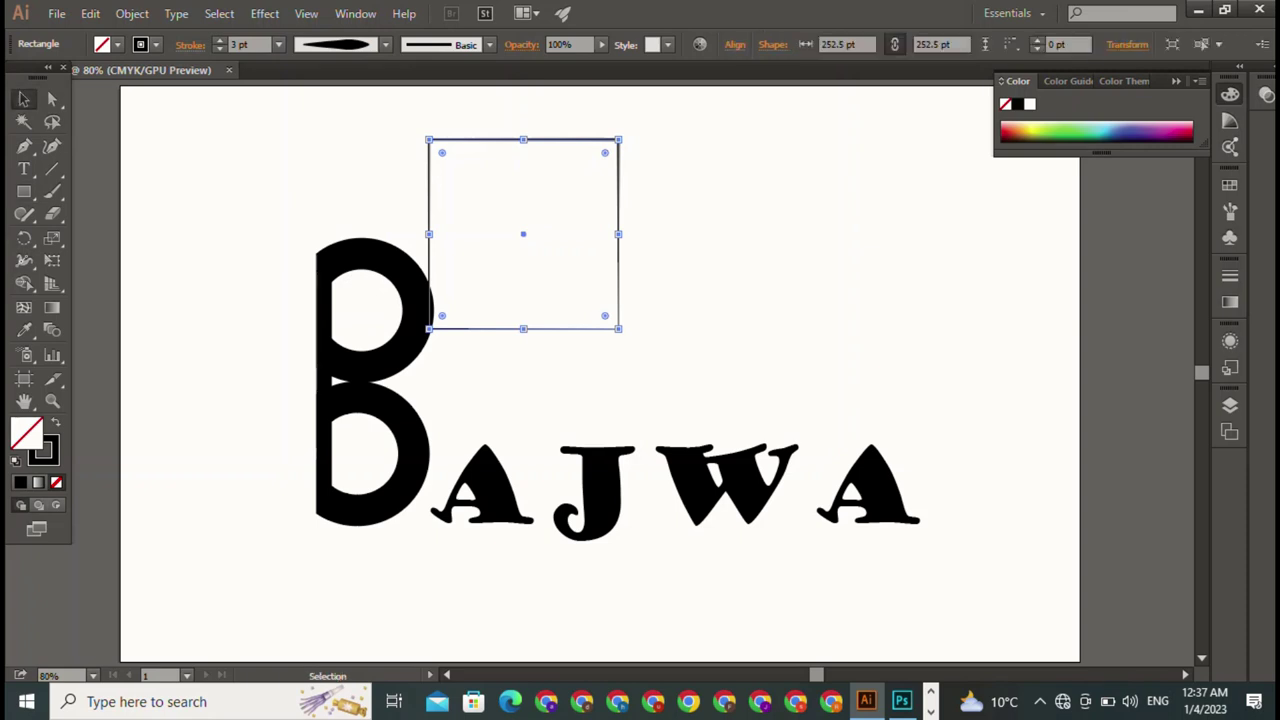
key(ctrl+shift+a)
key(ctrl+z)
key(ctrl+c)
key(ctrl+v)
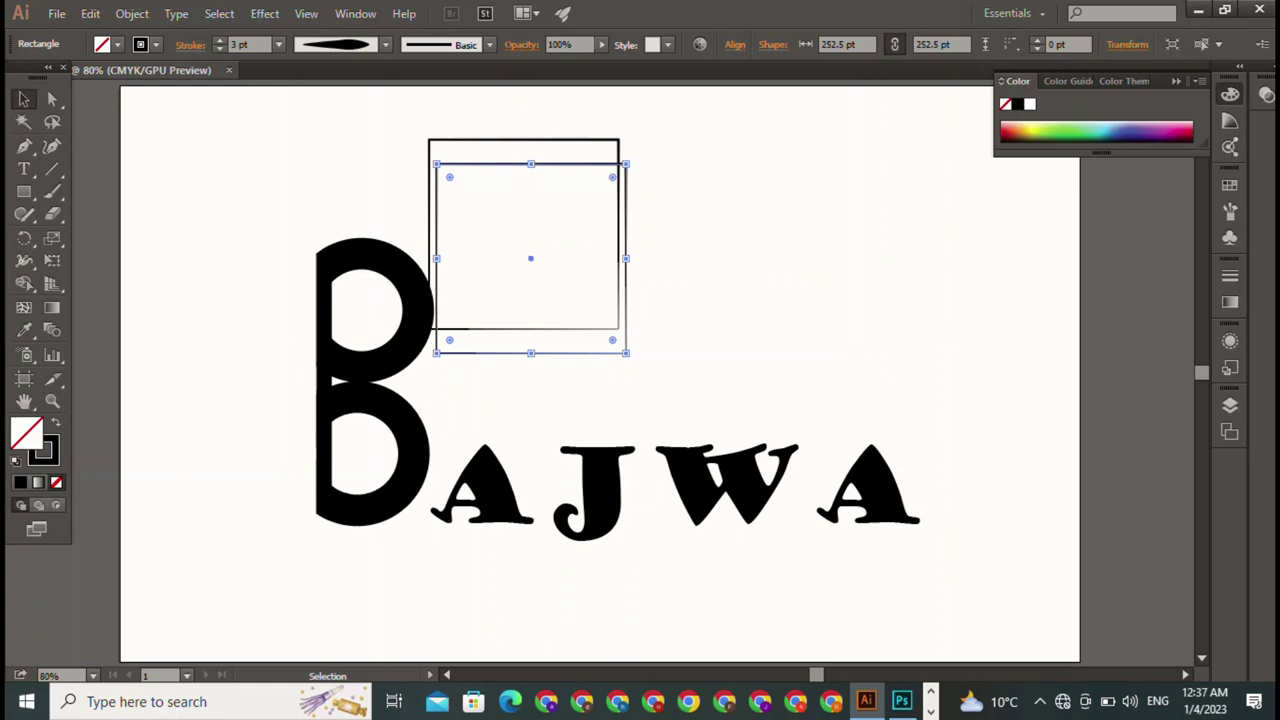
key(ctrl+shift+a)
mouse_move(531, 258)
mouse_down()
mouse_move(491, 229)
mouse_move(504, 219)
mouse_up()
key(ctrl+shift+a)
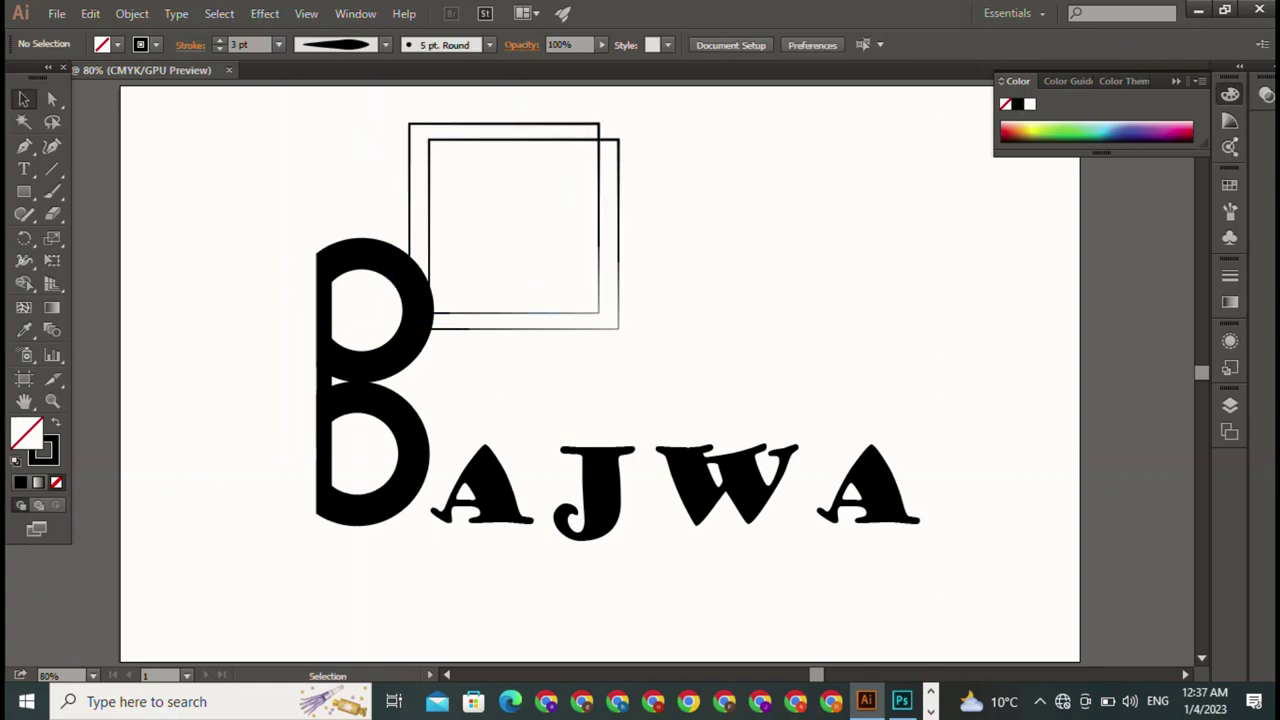
- Alt-drag the square outline rightward to make a third overlapping square
mouse_move(504, 218)
mouse_down()
mouse_move(556, 218)
mouse_move(543, 218)
mouse_up()
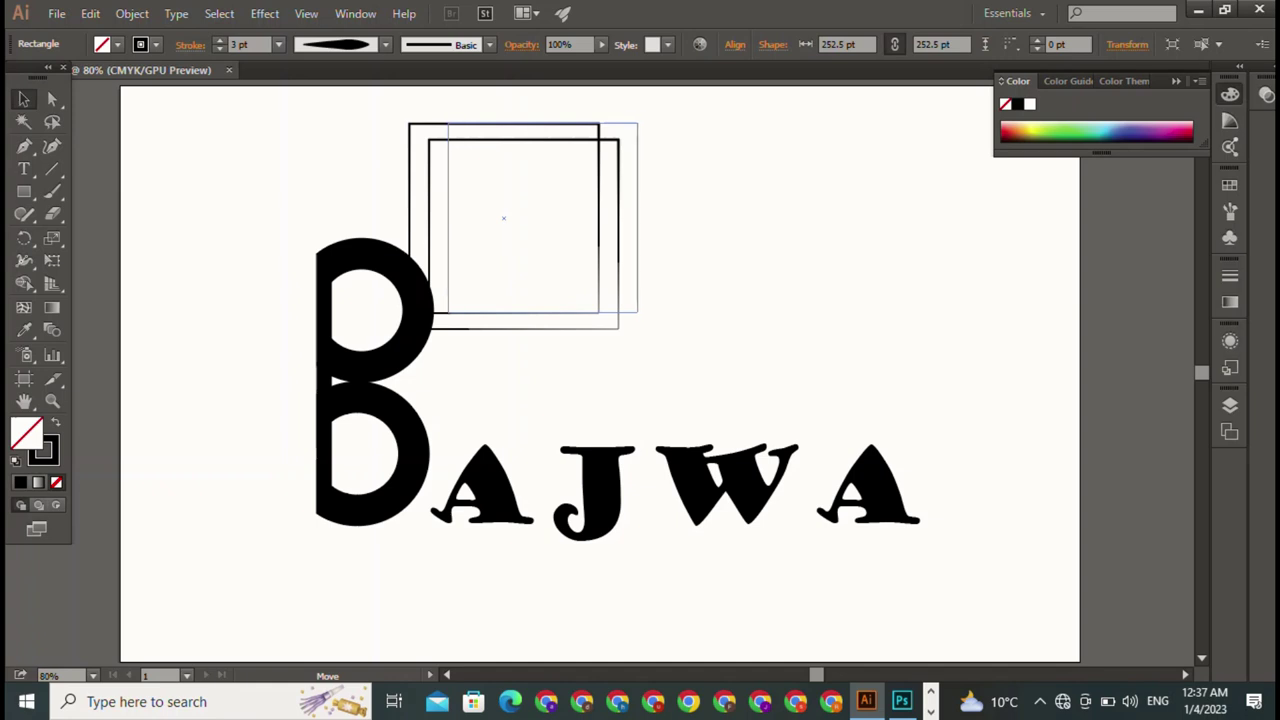
key(alt)
drag(543, 218, 543, 218)
key(ctrl+shift+a)
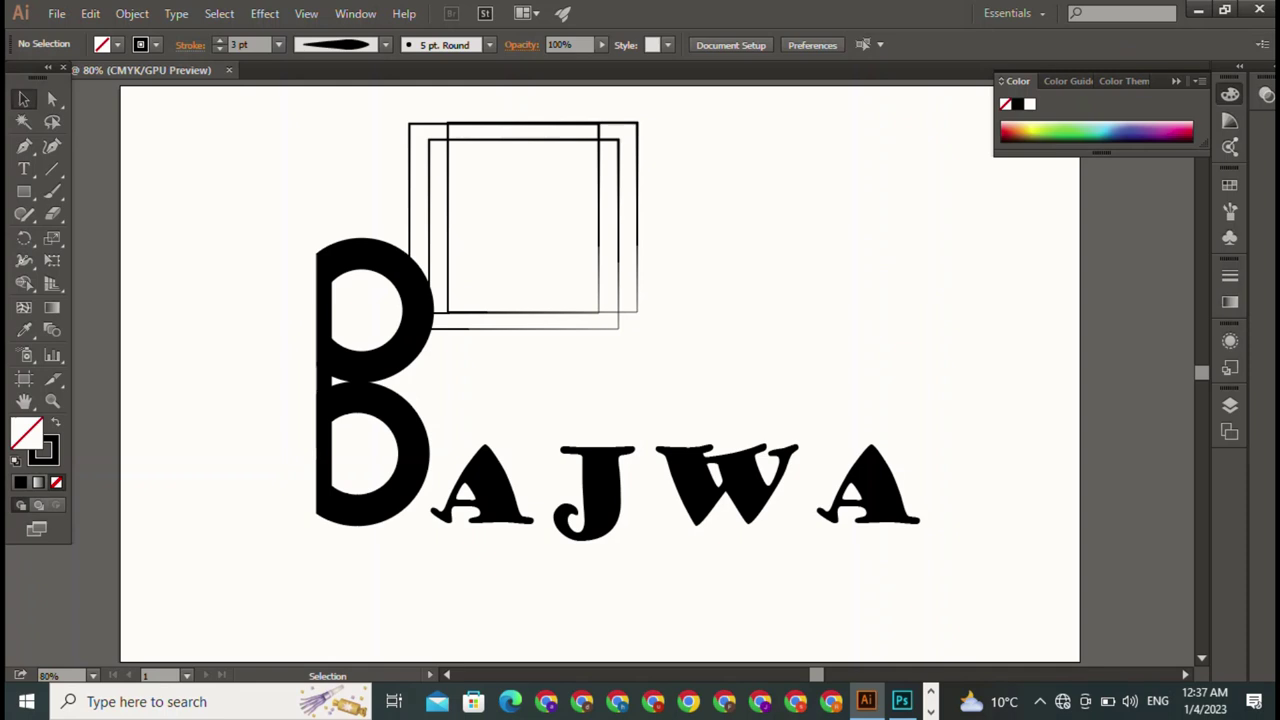
- Marquee-select the ring-built B together with the AJWA letters
key(ctrl+a)
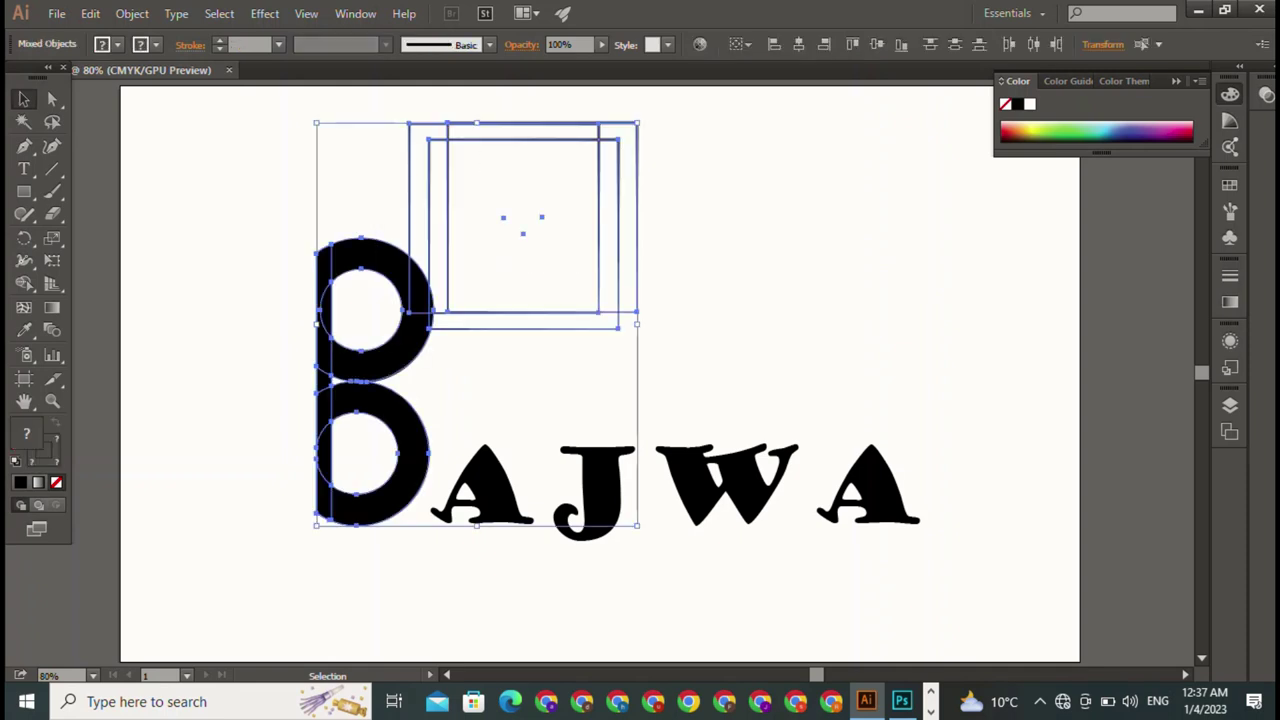
drag(701, 127, 556, 190)
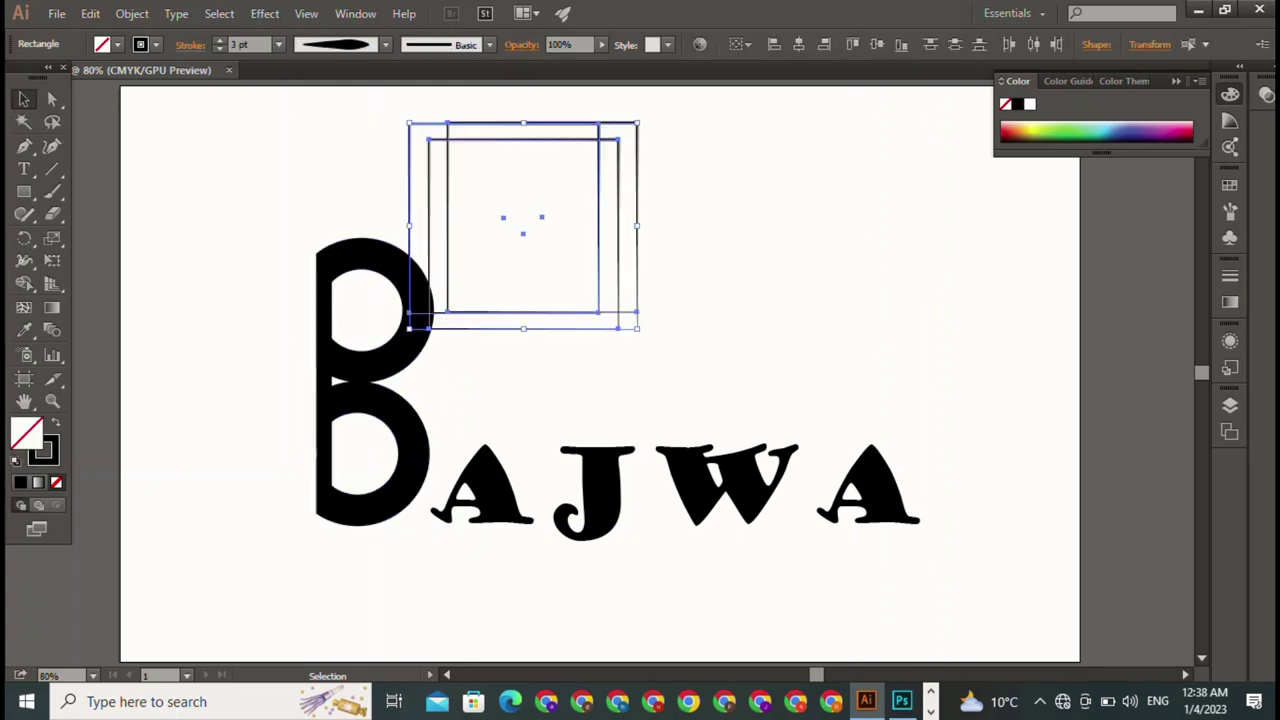
key(ctrl+shift+a)
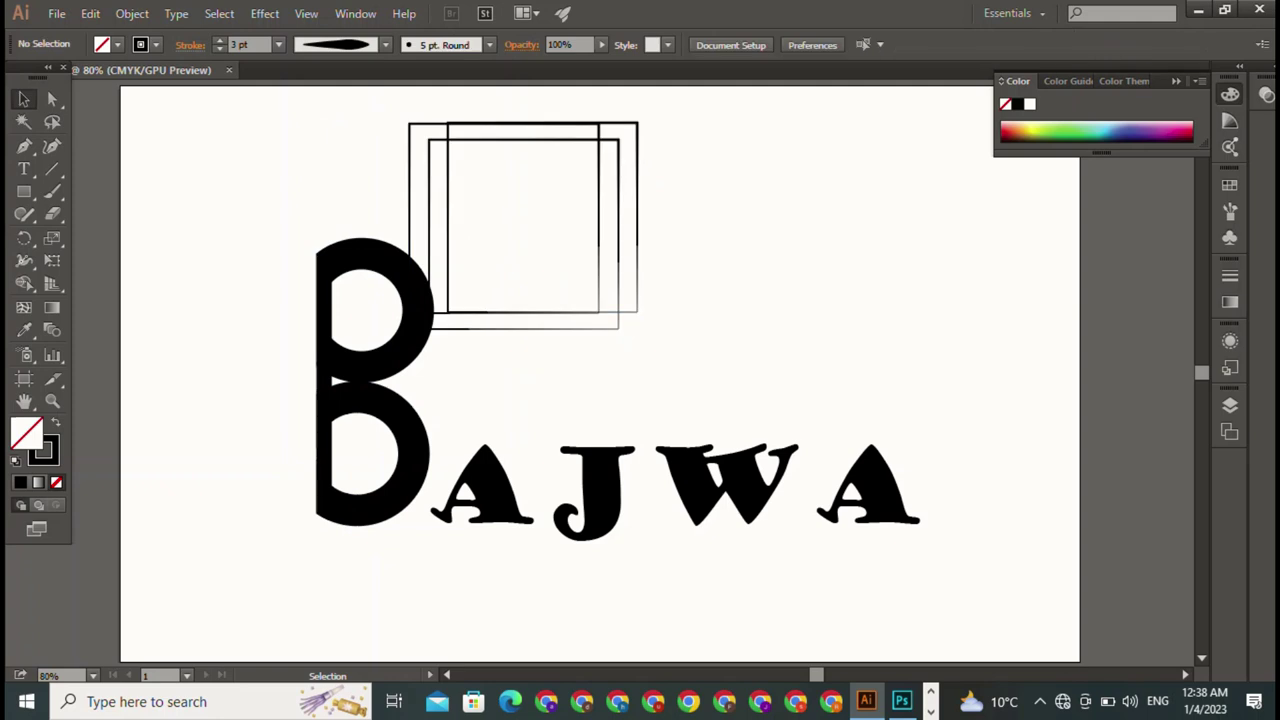
drag(250, 388, 784, 596)
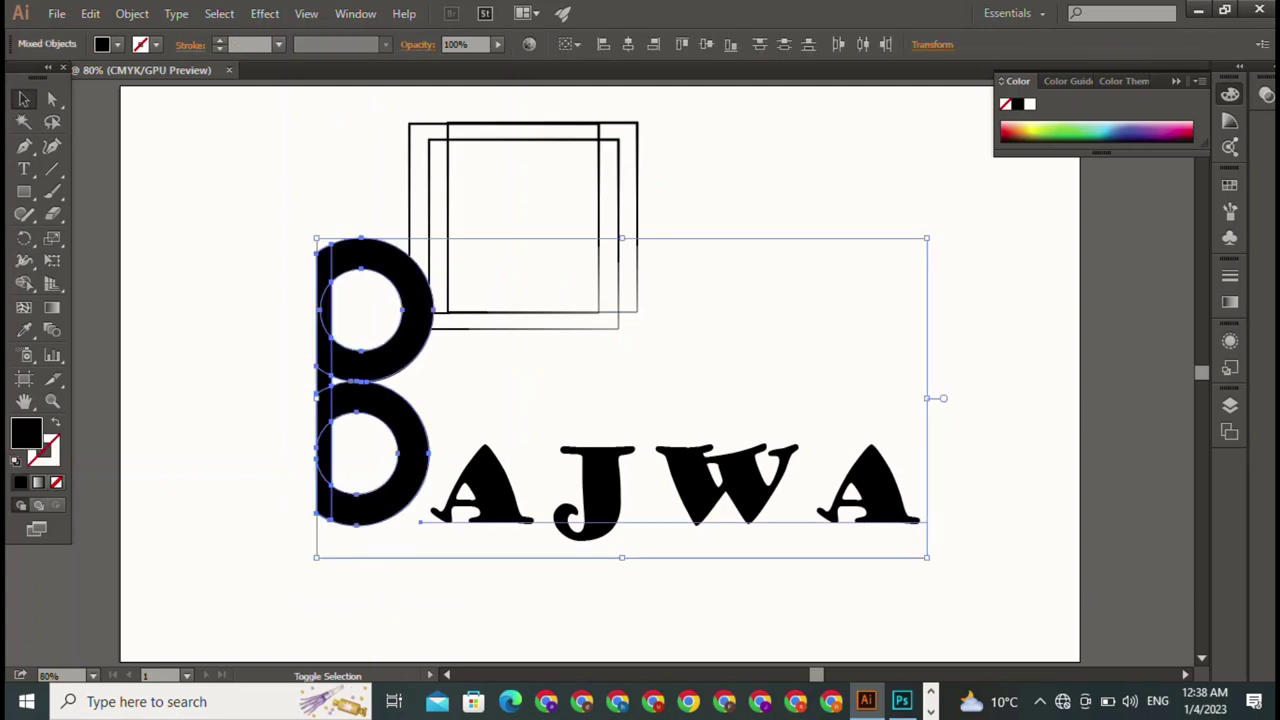
- Scale the BAJWA wordmark down and move it inside the three overlapping squares
drag(927, 238, 461, 483)
drag(330, 520, 472, 220)
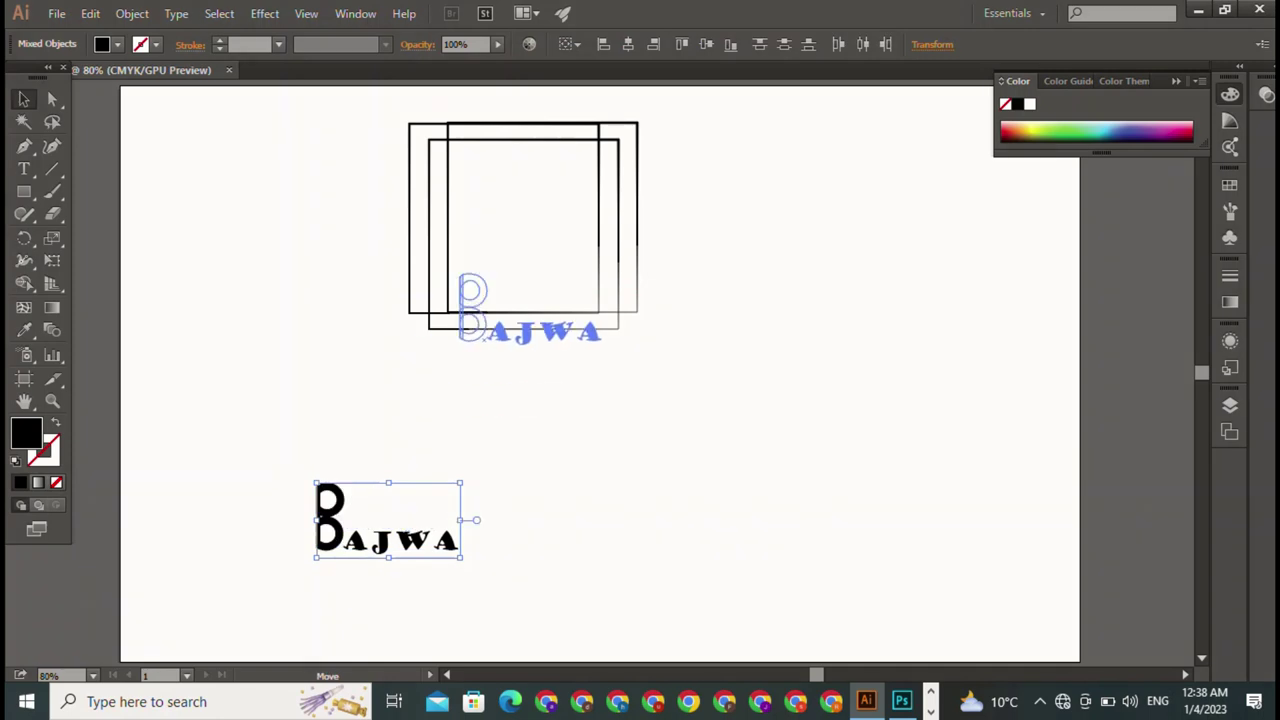
click(700, 420)
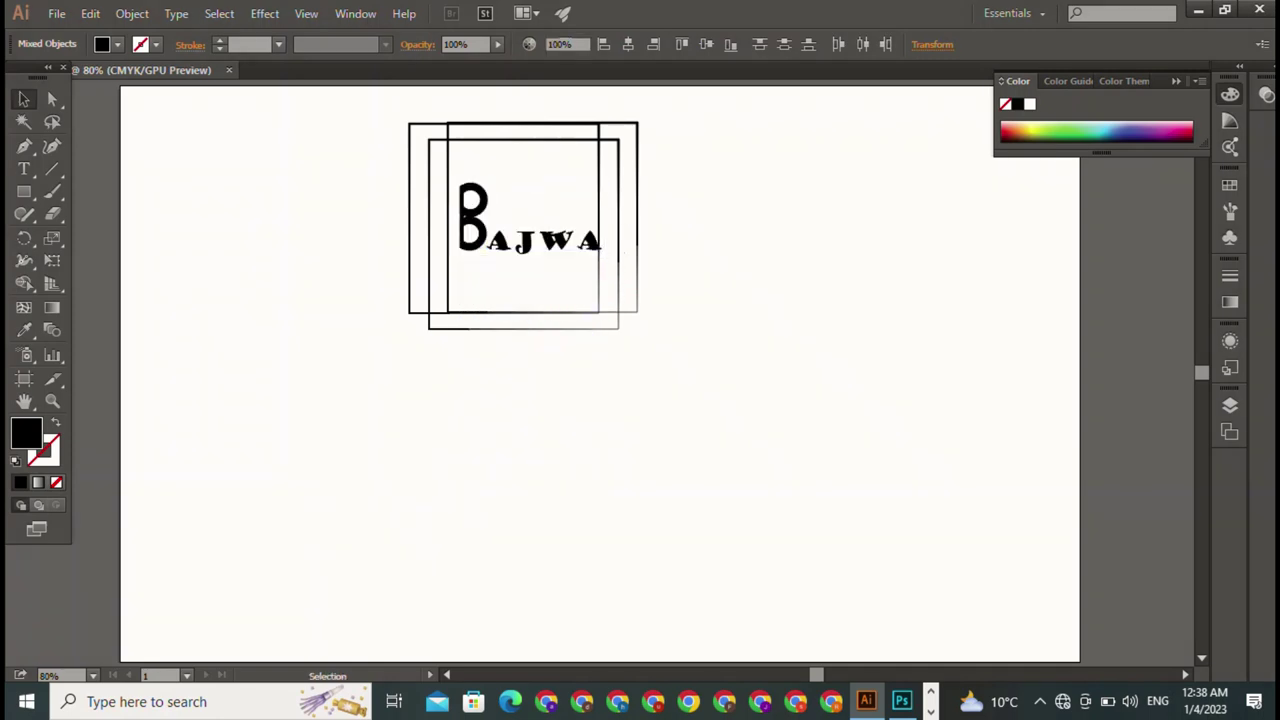
- Try nudging the B downward, undo it, and clear the selection
drag(472, 205, 474, 222)
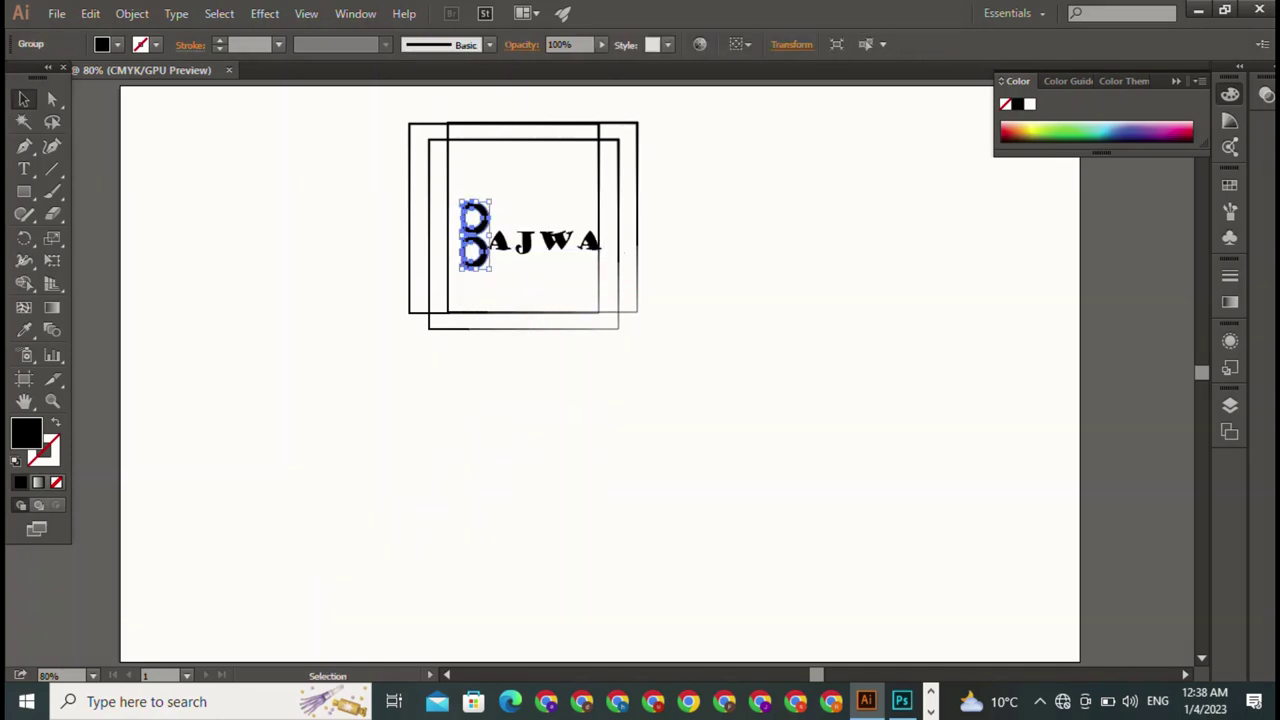
key(ctrl+z)
key(ctrl+shift+a)
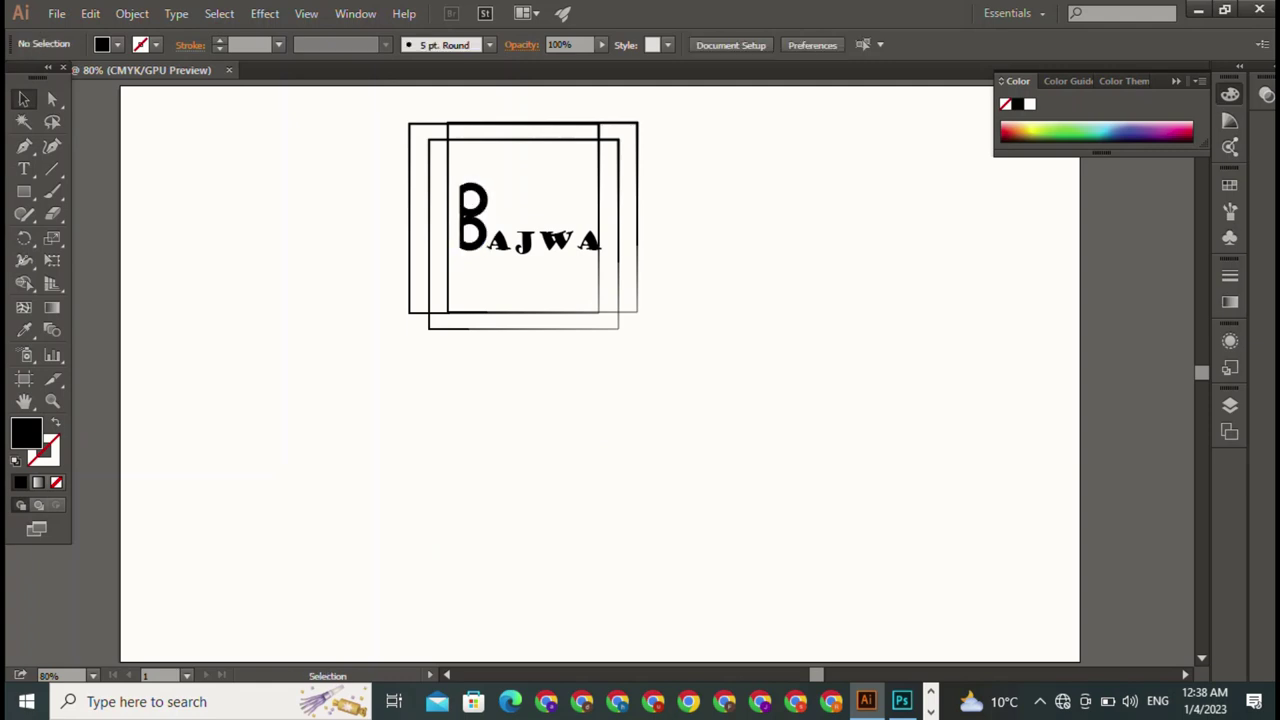
key(ctrl+a)
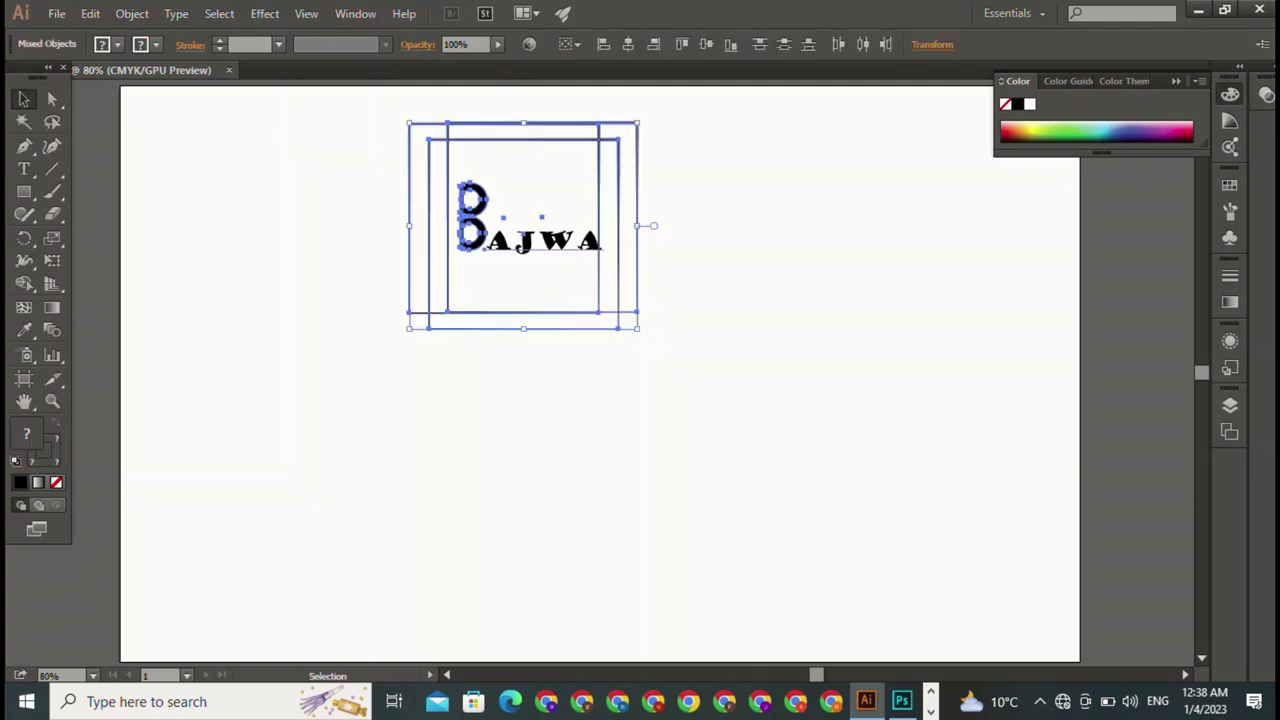
key(ctrl+shift+a)
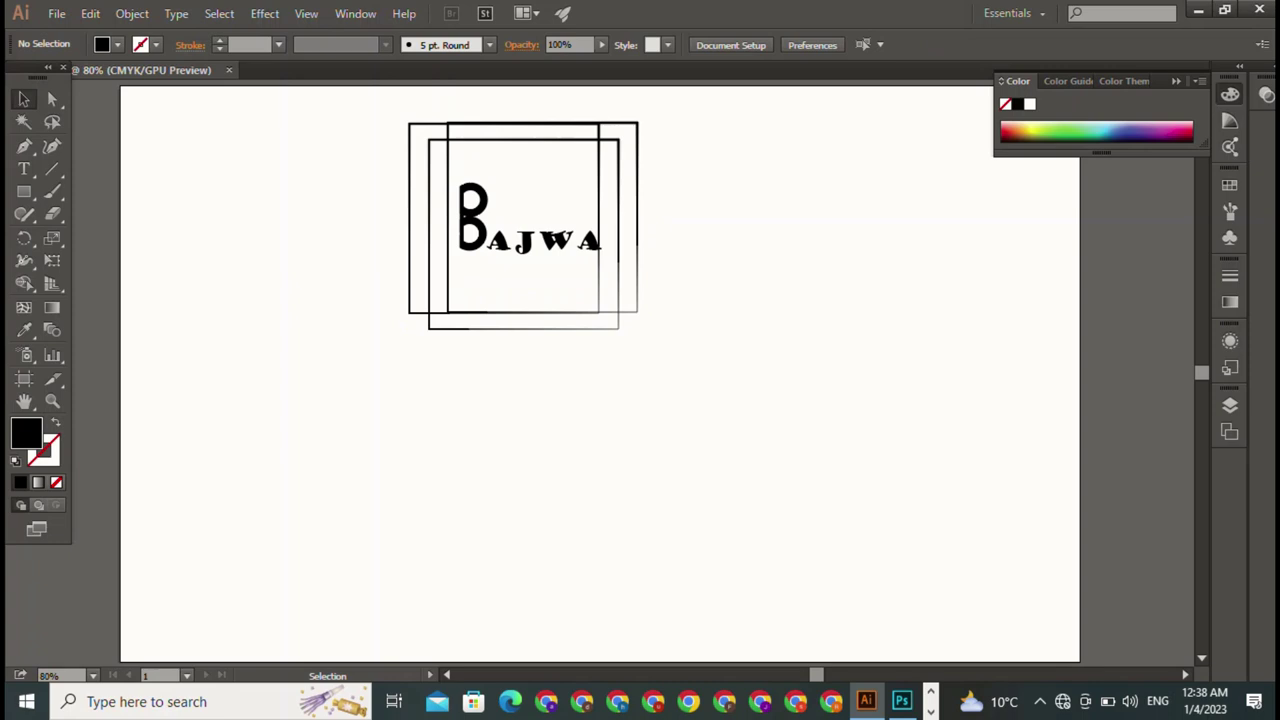
- Enlarge and lower the B and AJWA, then move the whole logo to the artboard centre
click(545, 240)
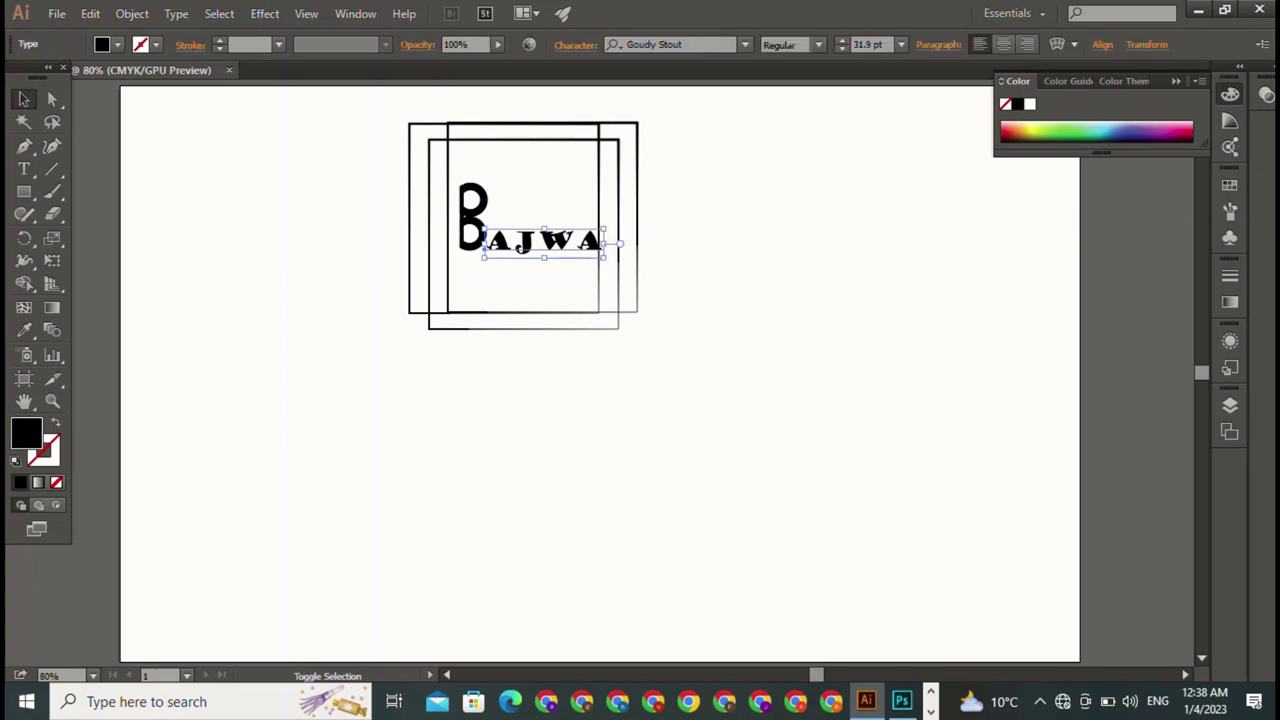
shift+click(470, 200)
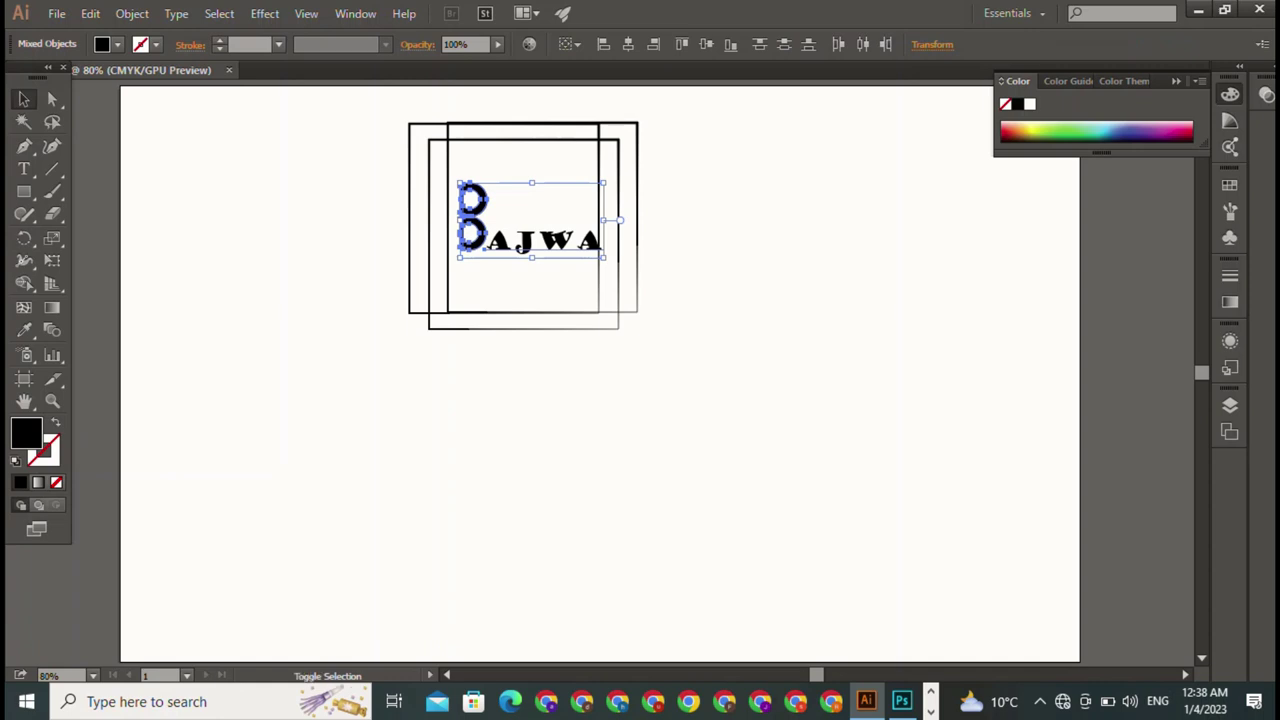
mouse_move(604, 183)
mouse_down()
mouse_move(618, 176)
mouse_move(600, 185)
mouse_up()
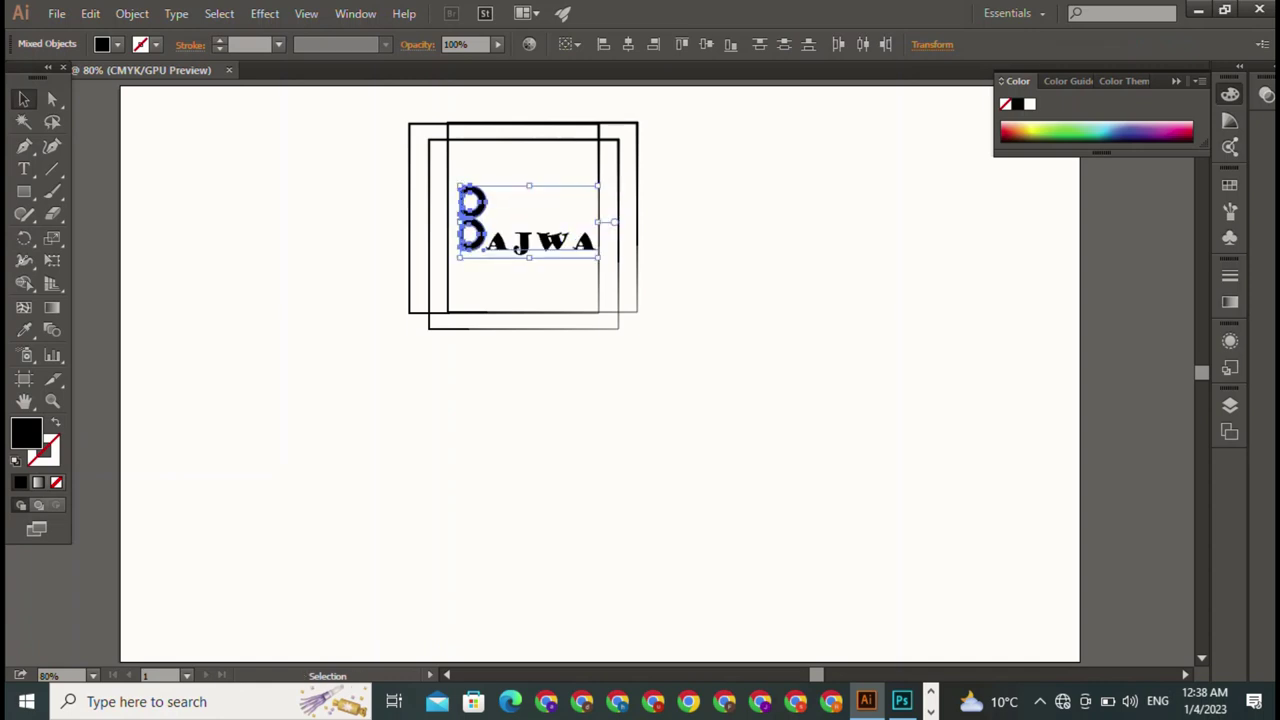
drag(525, 240, 525, 266)
key(ctrl+shift+a)
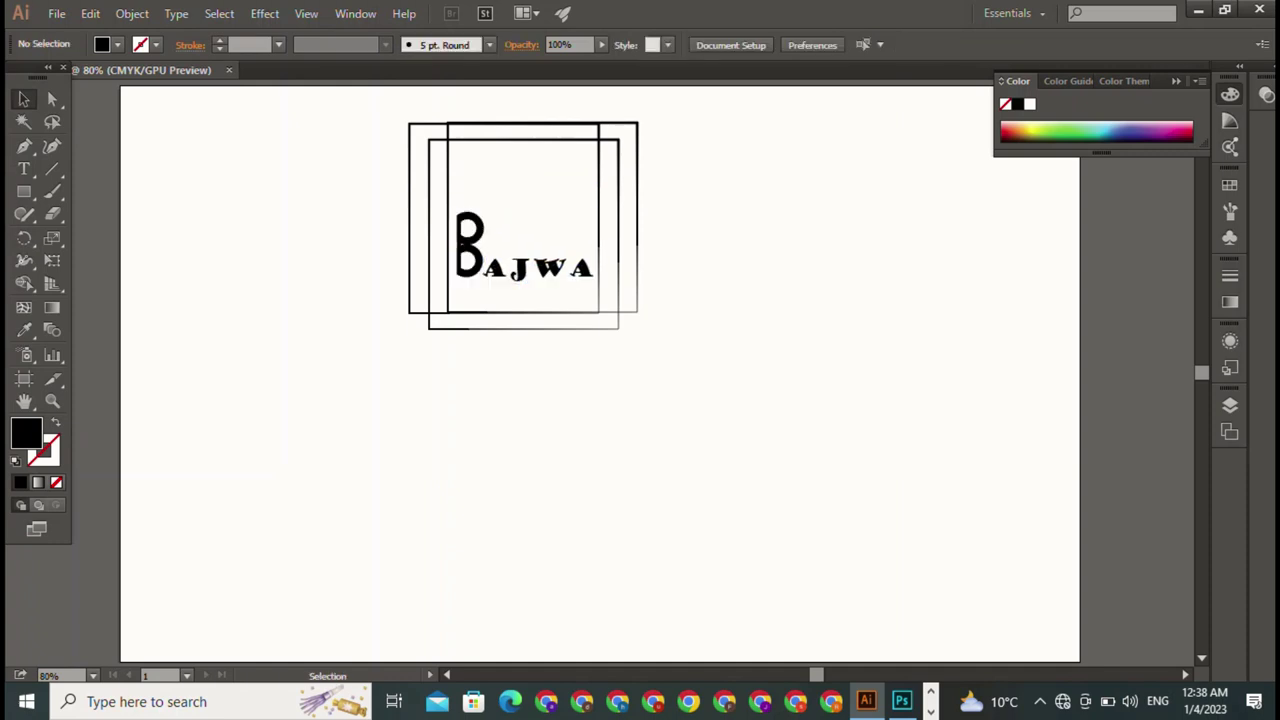
key(ctrl+a)
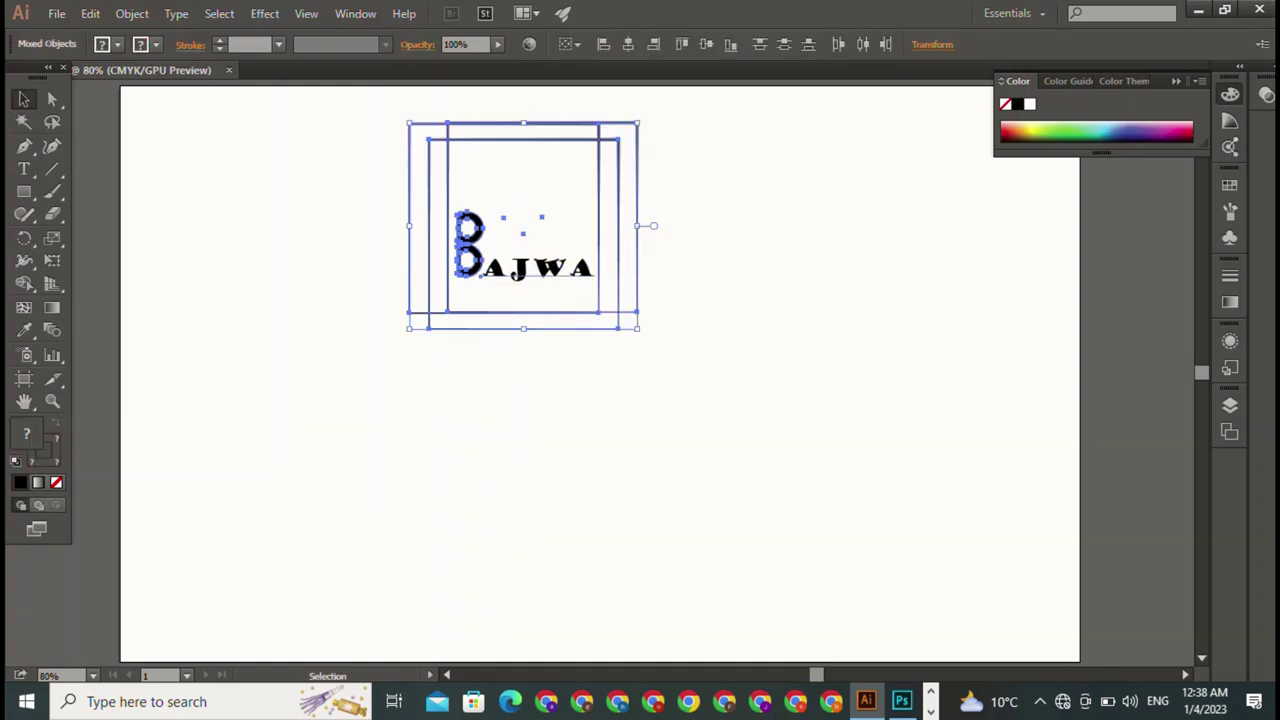
drag(470, 250, 476, 409)
key(ctrl+shift+a)
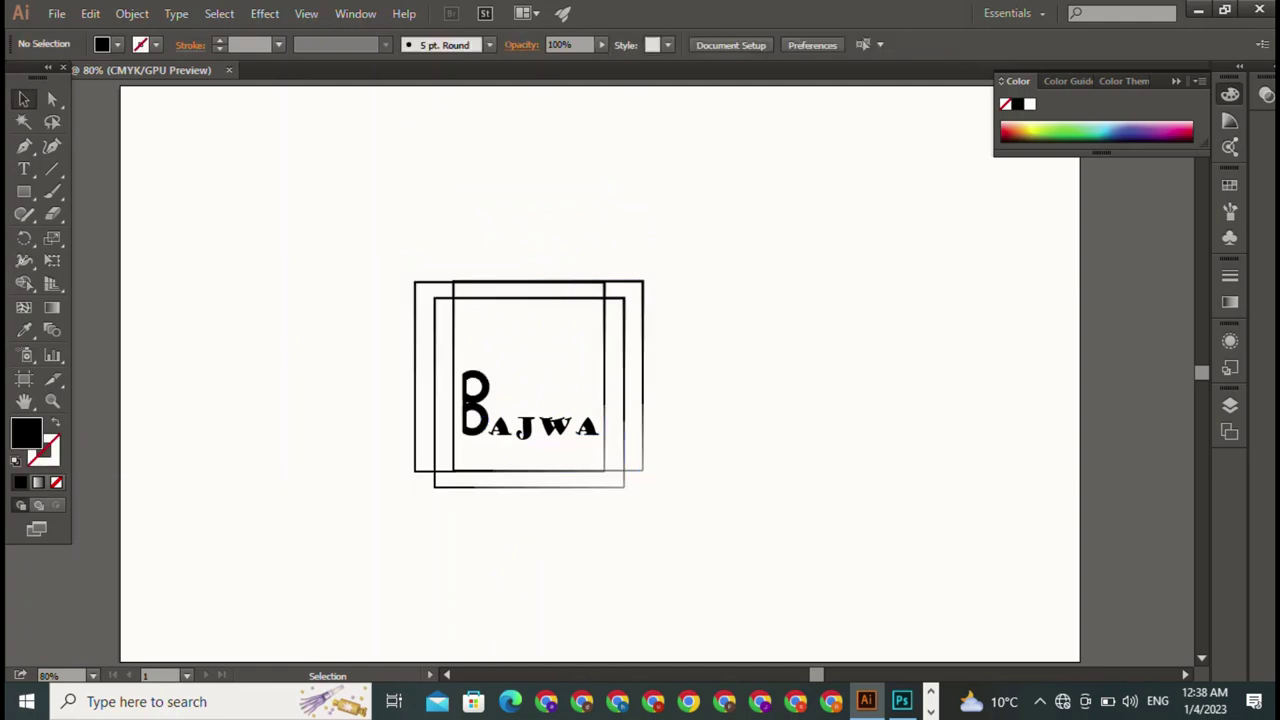
- Raise the ring-built B above the lettering and nudge it slightly left
click(466, 405)
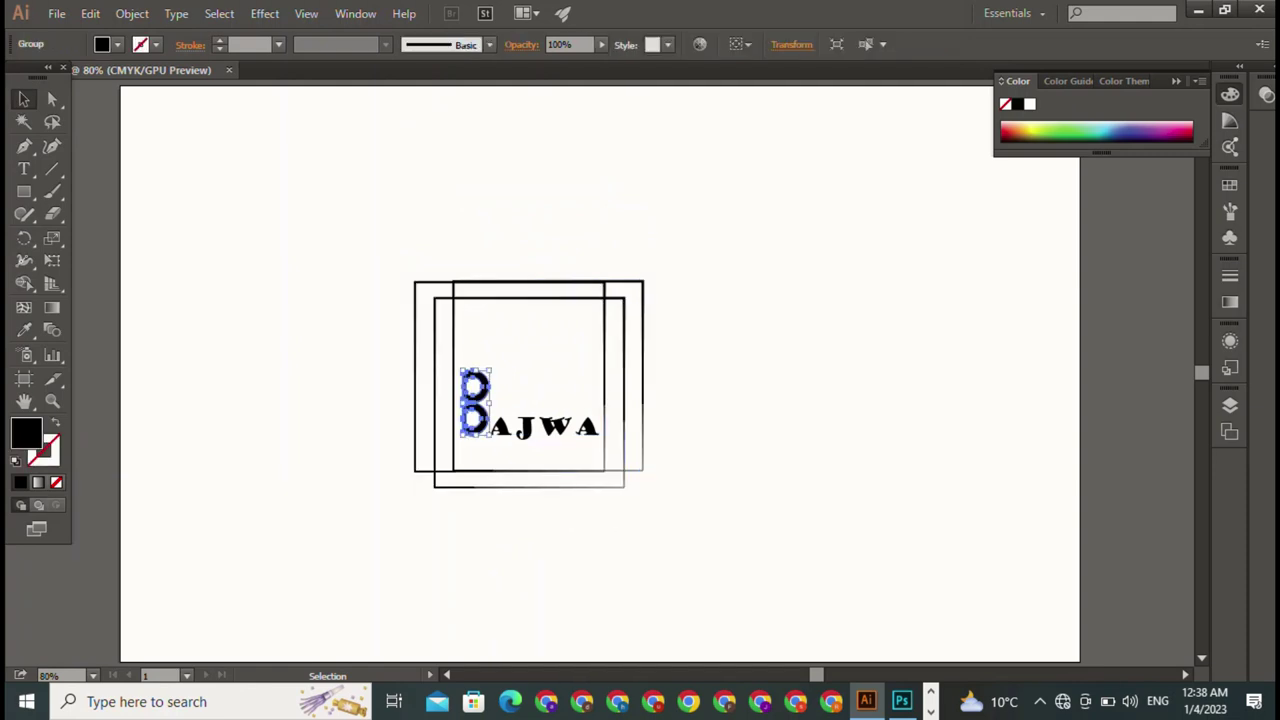
drag(475, 405, 477, 380)
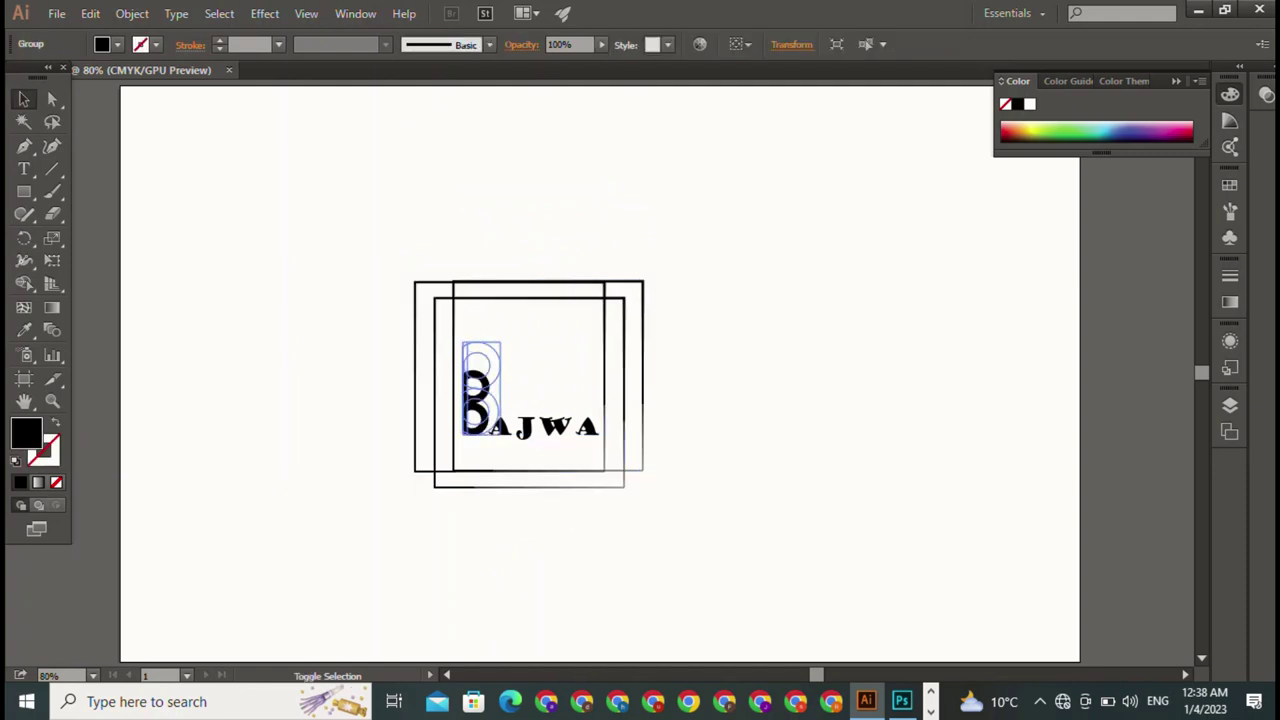
key(ctrl+shift+a)
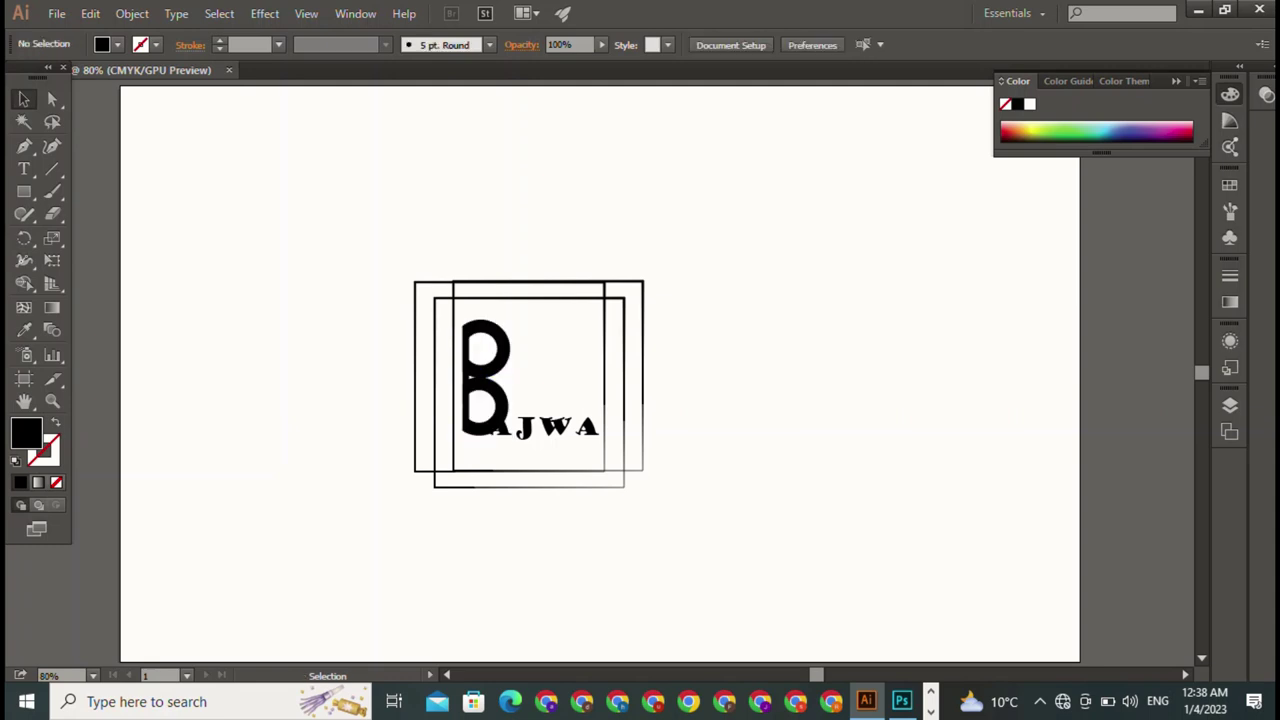
click(483, 400)
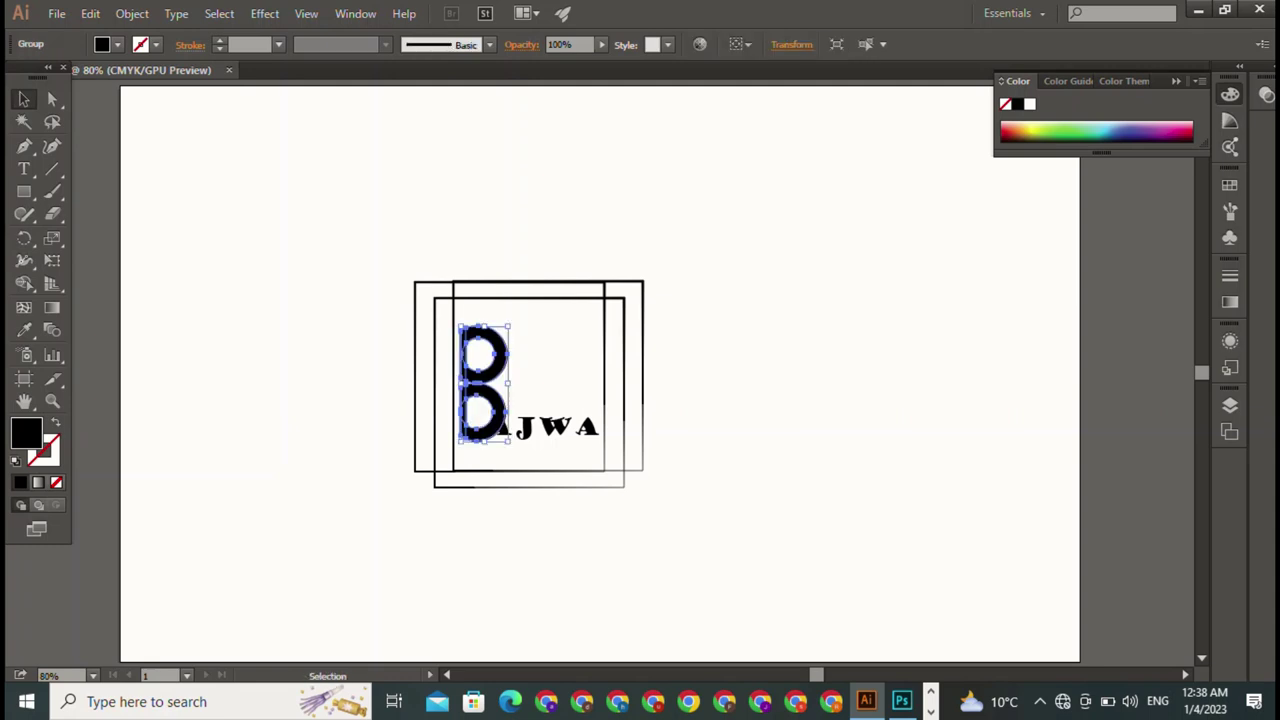
key(Left)
key(Left)
key(Left)
key(Left)
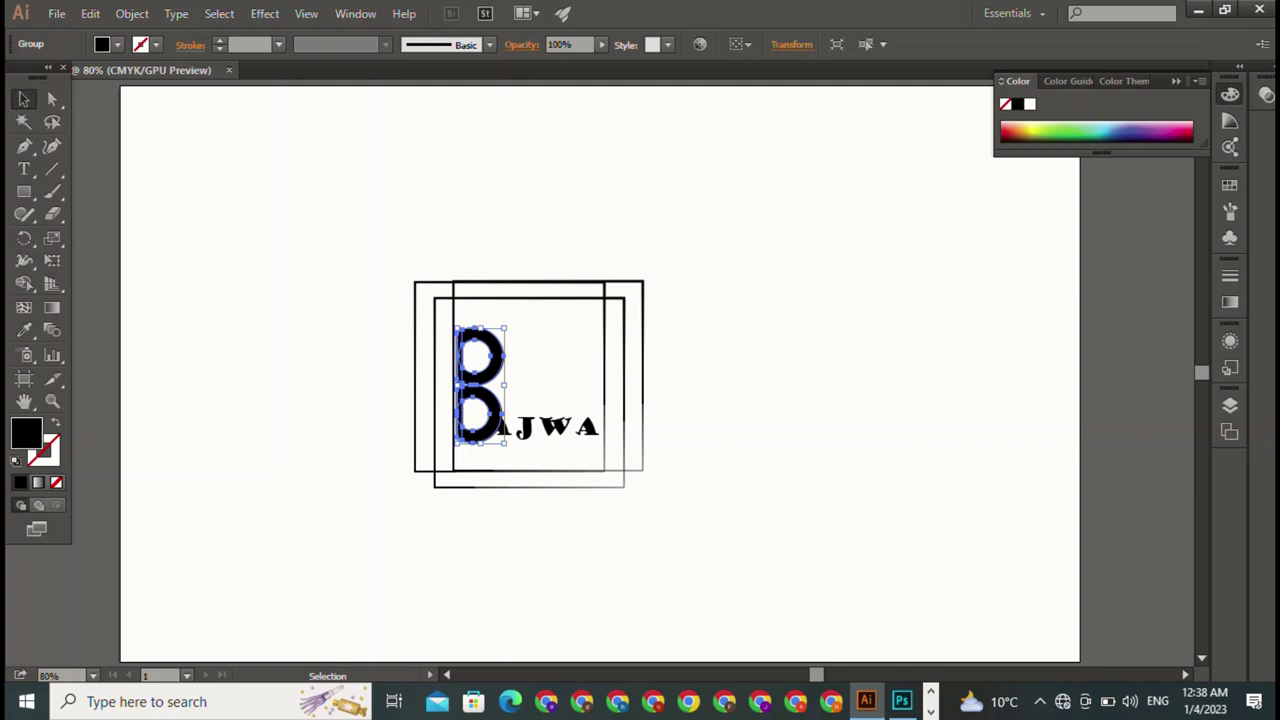
key(ctrl+shift+a)
- Shrink the AJWA lettering to 21.44 pt beside the B's lower bowl
click(545, 427)
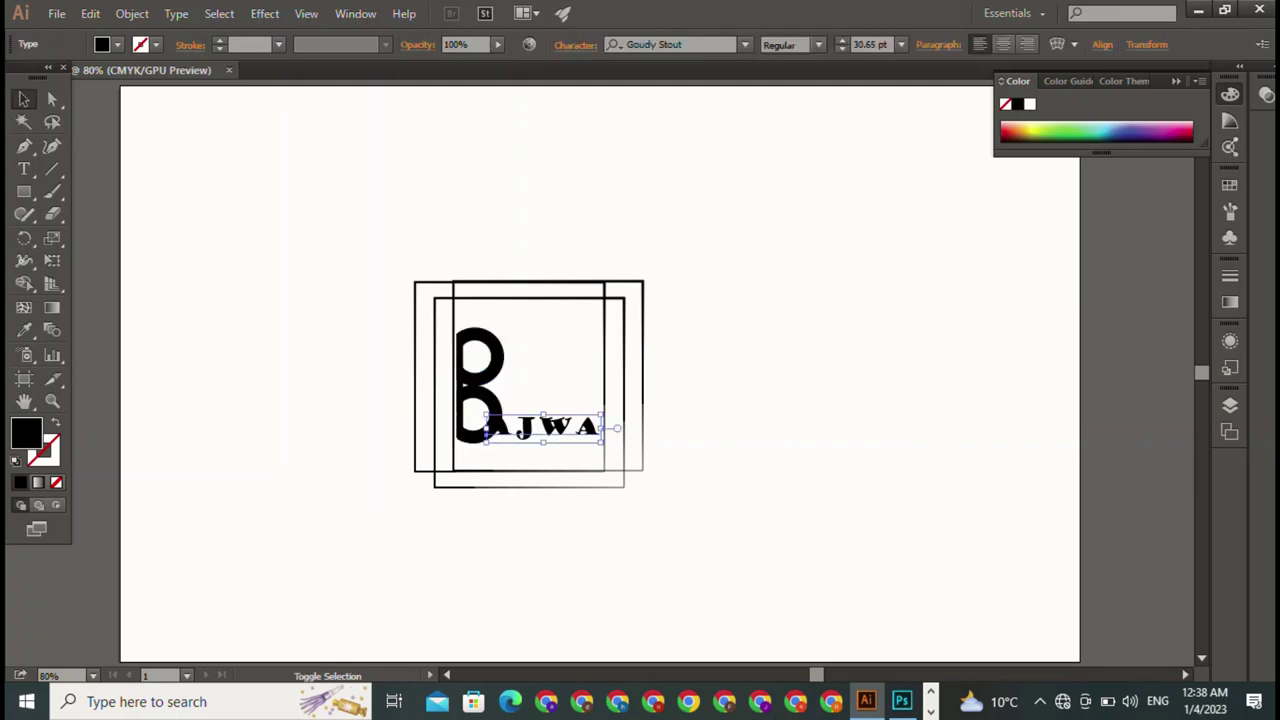
double_click(545, 427)
drag(485, 430, 568, 432)
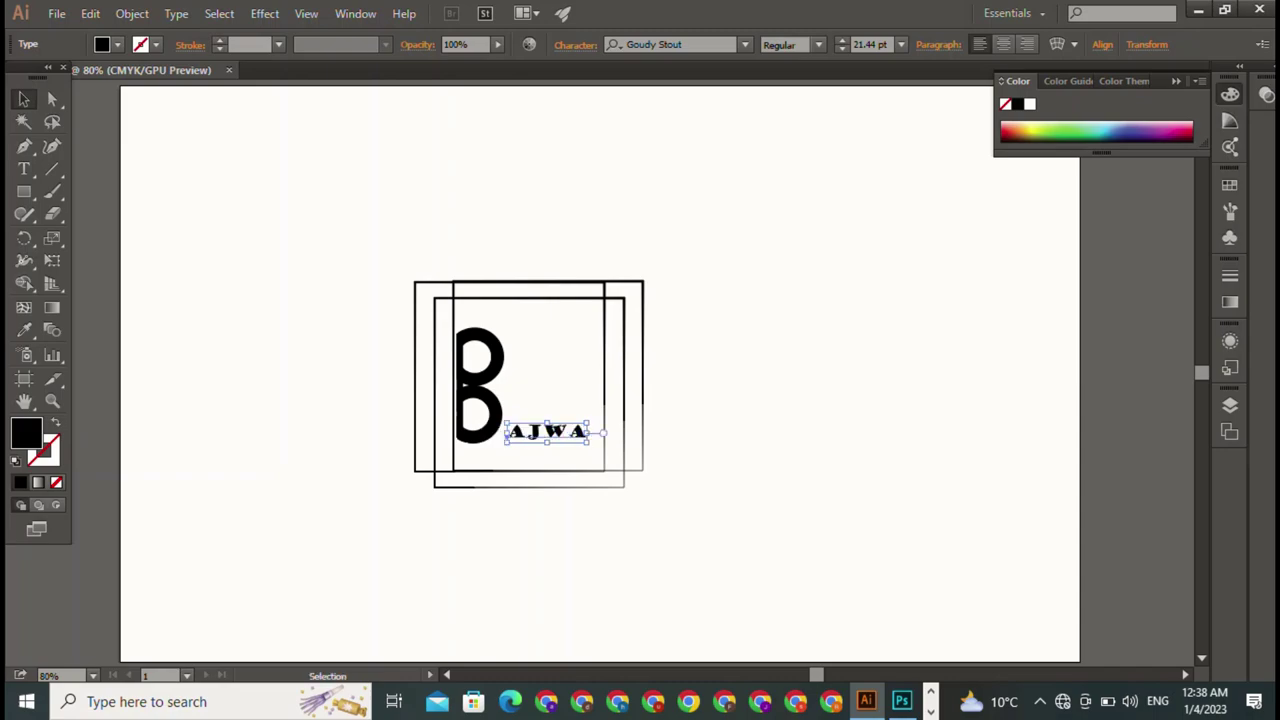